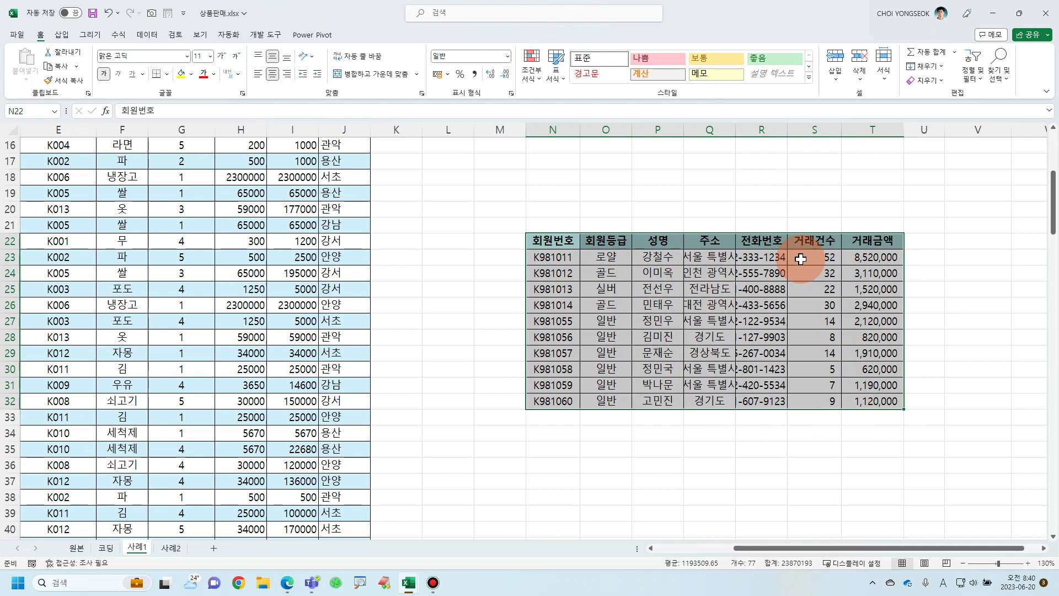
Convert the product list in N2:P15 into a table with headers.
{"action": "scroll", "coordinate": [701, 402], "scroll_direction": "up", "scroll_amount": 5}
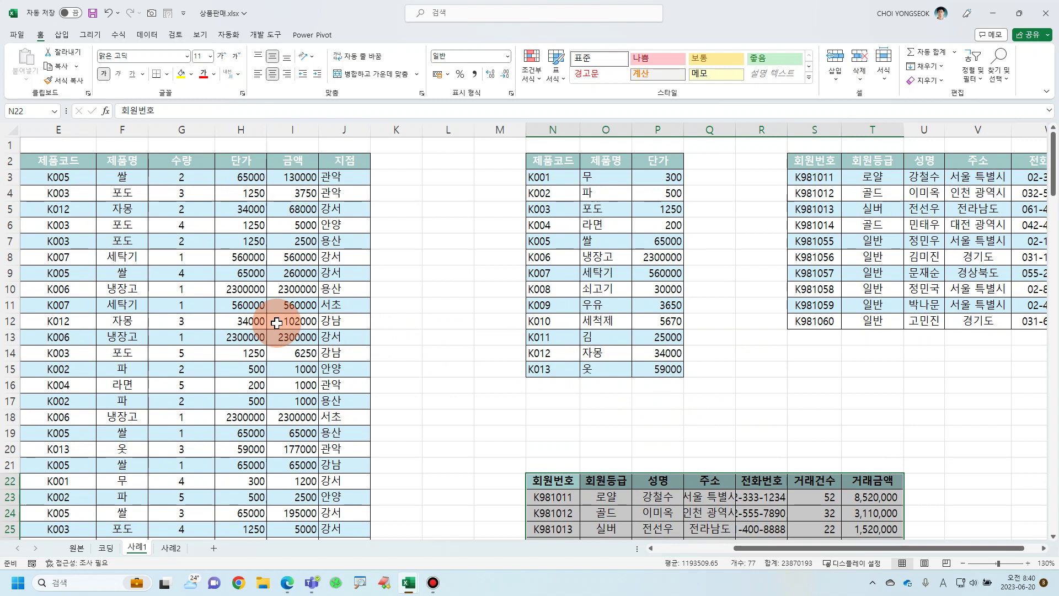
{"action": "left_click", "coordinate": [589, 209]}
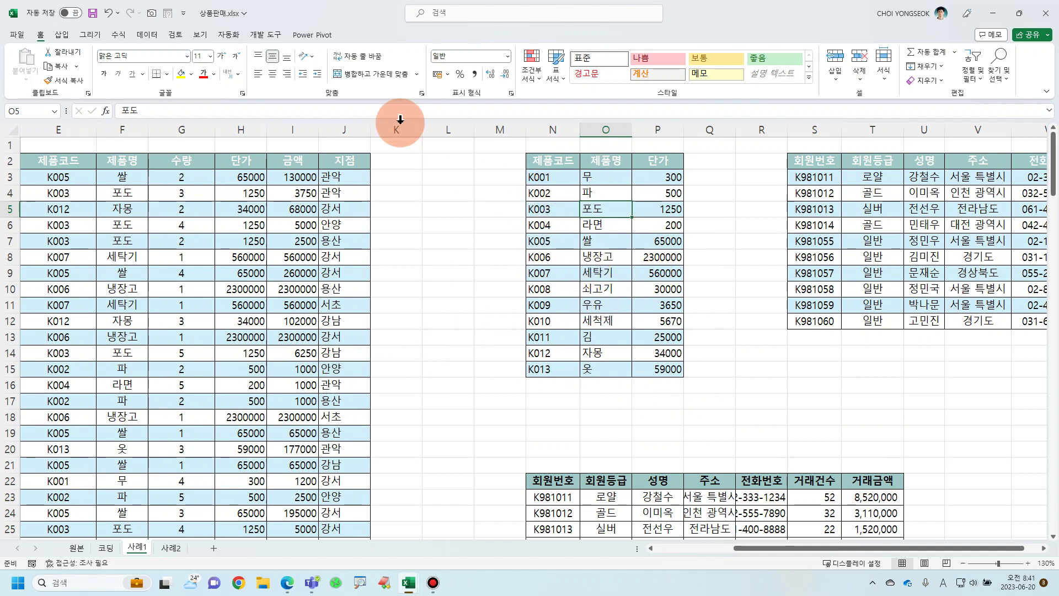
{"action": "left_click", "coordinate": [69, 37]}
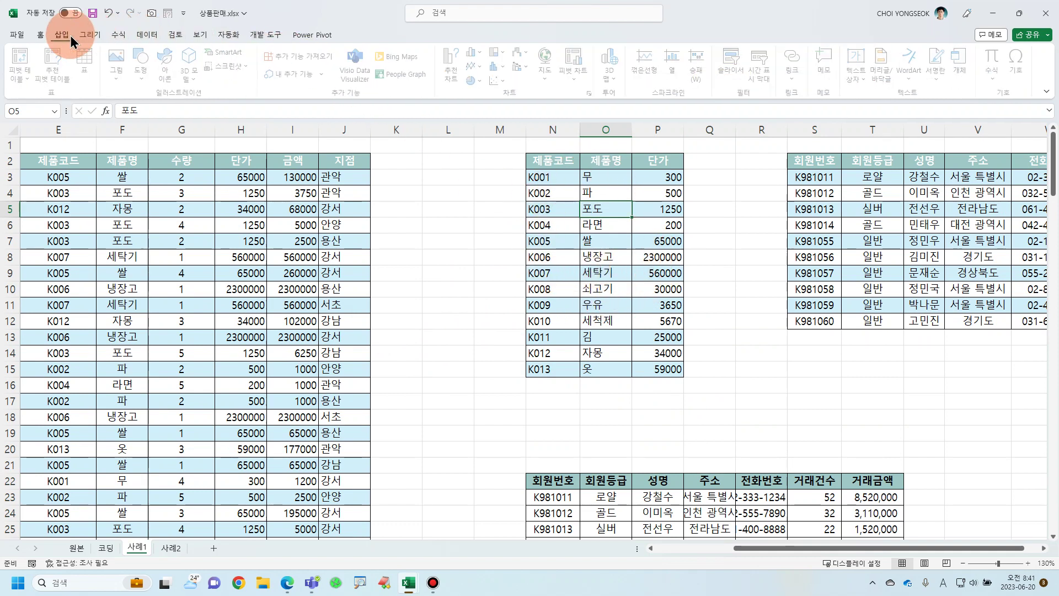
{"action": "left_click", "coordinate": [83, 63]}
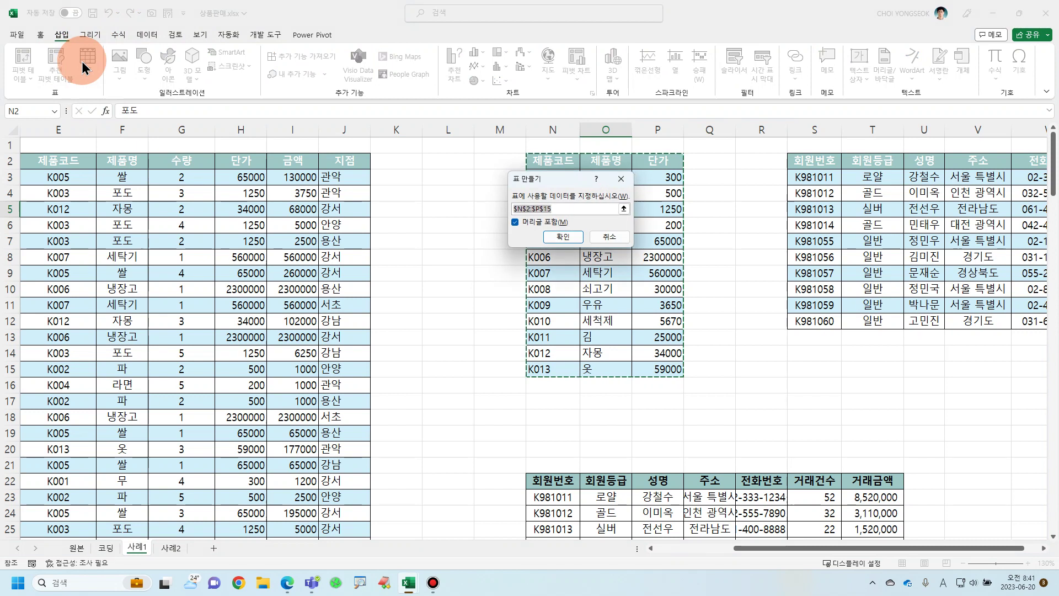
{"action": "left_click", "coordinate": [563, 237]}
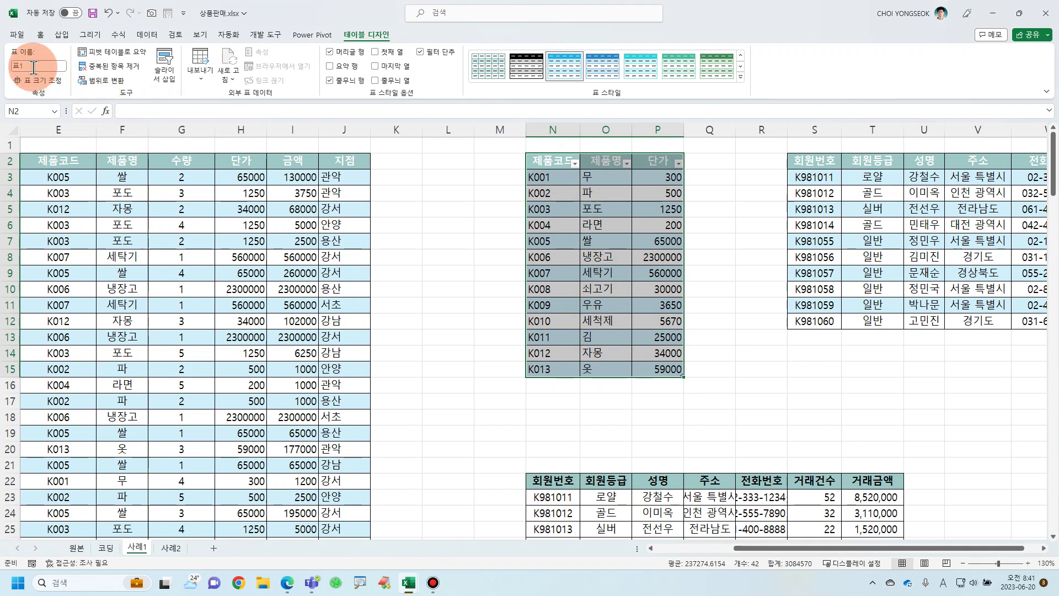
Name the product table 상품.
{"action": "type", "text": "tk"}
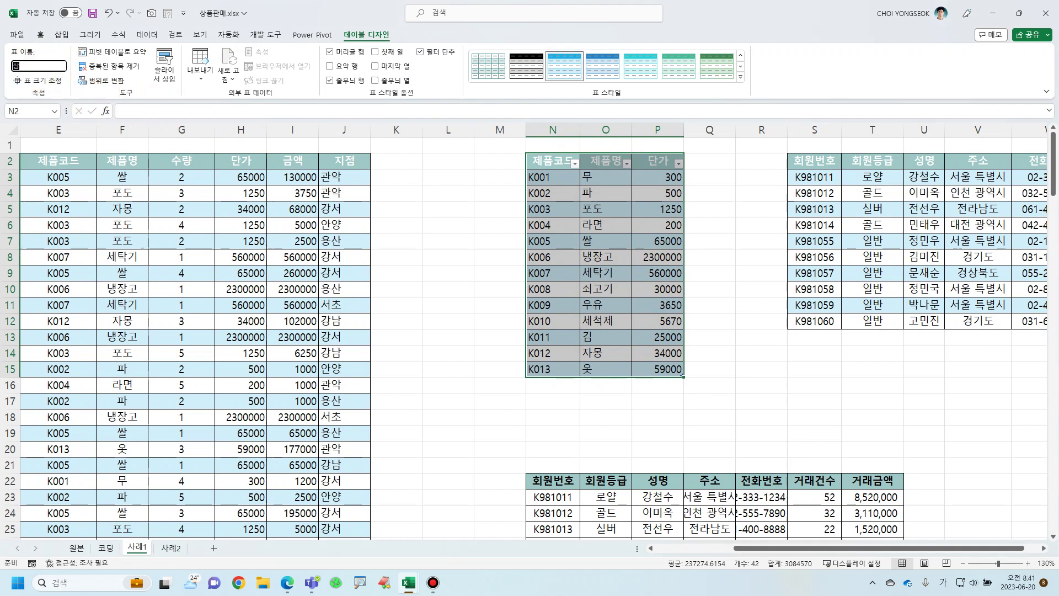
{"action": "left_click", "coordinate": [33, 67]}
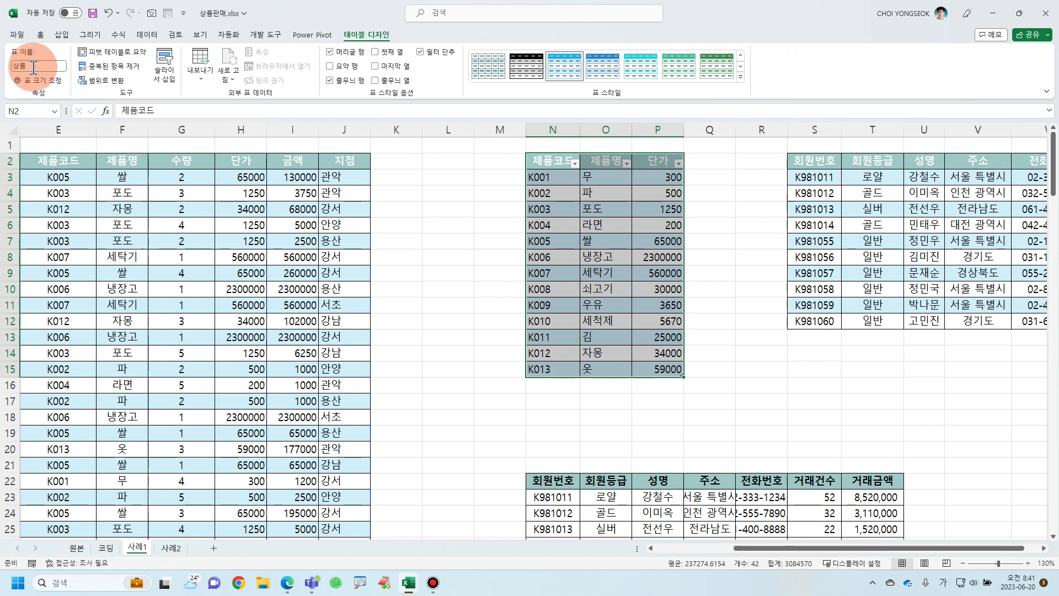
{"action": "left_click", "coordinate": [637, 227]}
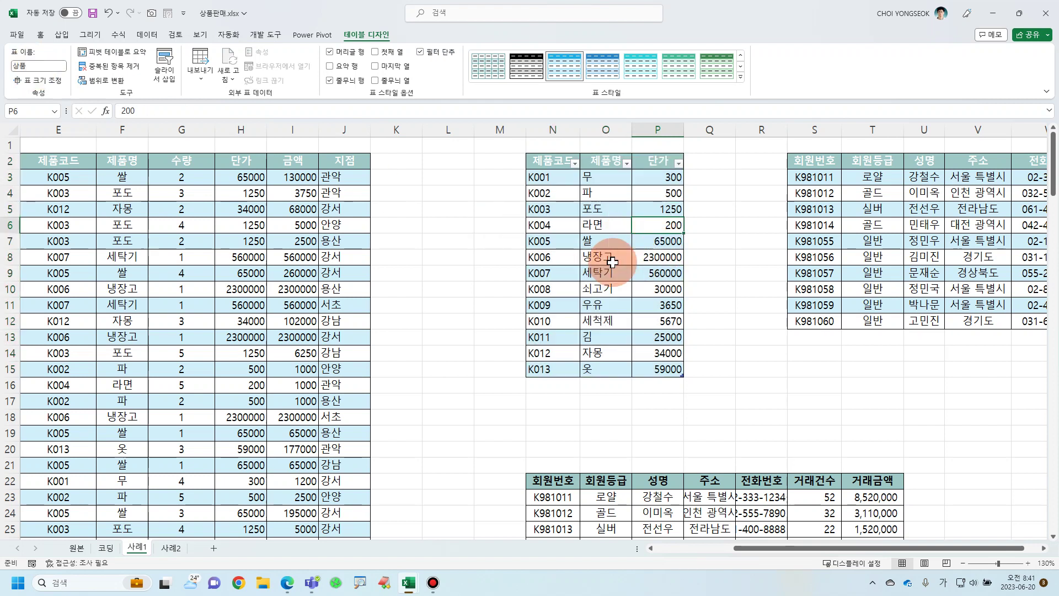
Convert the member list in S2:W12 into a table with headers and name it 고객.
{"action": "left_click", "coordinate": [808, 165]}
{"action": "left_click_drag", "start_coordinate": [808, 165], "coordinate": [946, 316]}
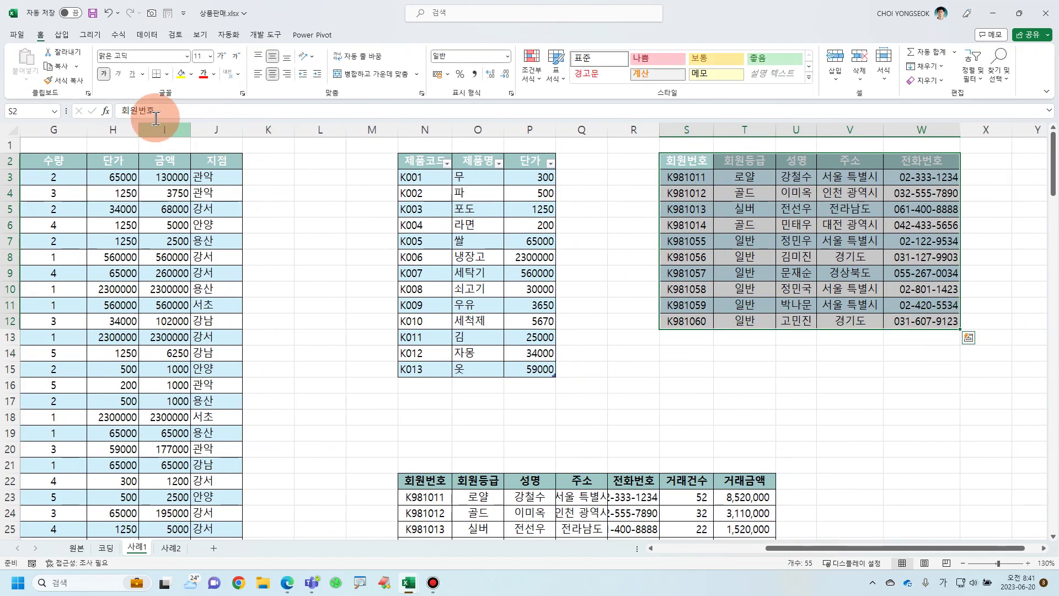
{"action": "left_click", "coordinate": [62, 43]}
{"action": "left_click", "coordinate": [86, 62]}
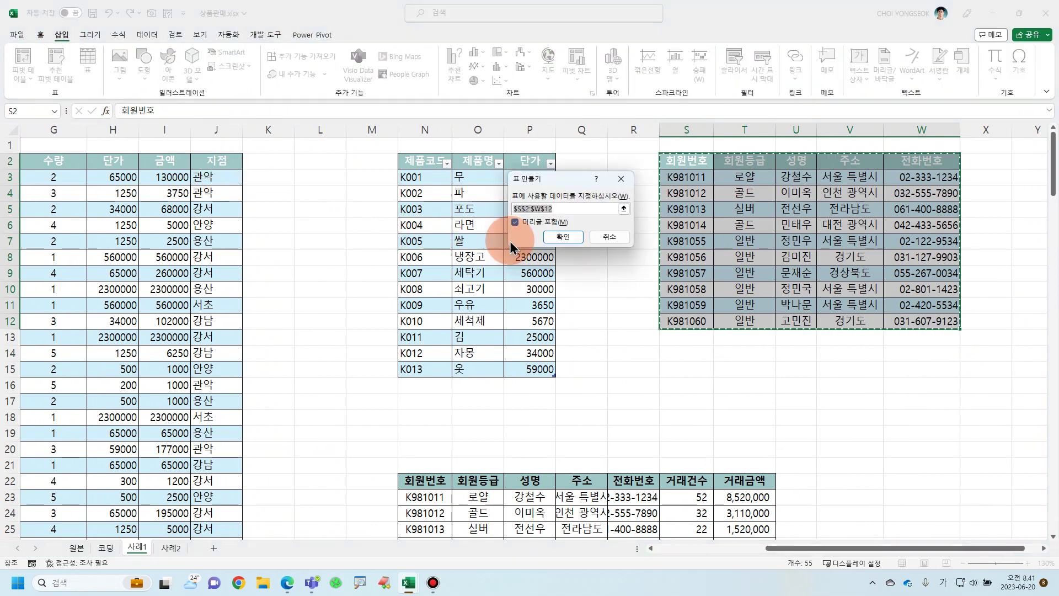
{"action": "left_click", "coordinate": [552, 242]}
{"action": "left_click", "coordinate": [34, 68]}
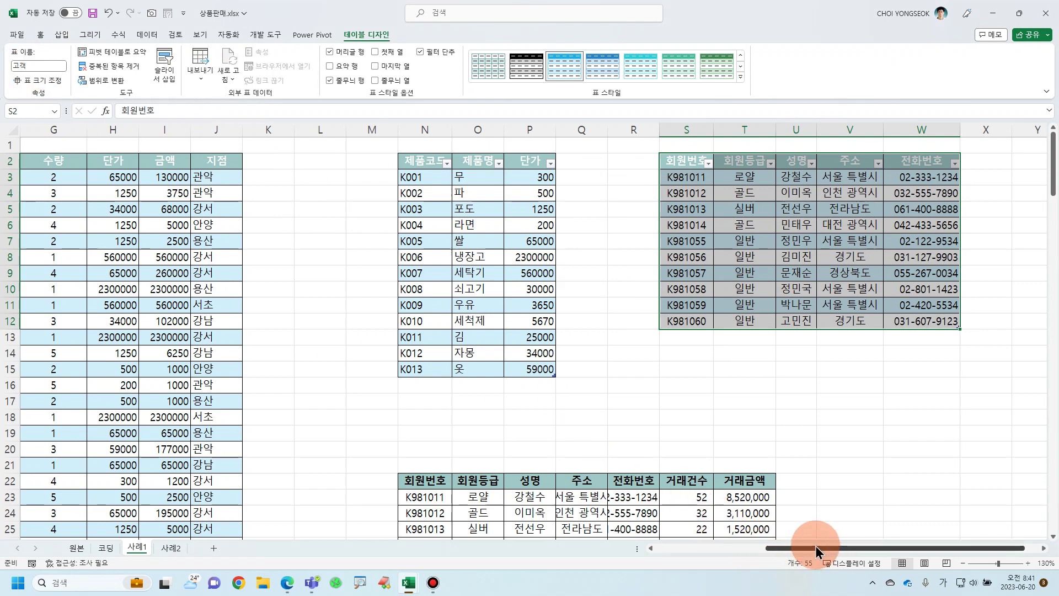
Convert the transaction data in B2:J156 into a table with headers.
{"action": "left_click_drag", "start_coordinate": [817, 552], "coordinate": [666, 553]}
{"action": "left_click", "coordinate": [106, 160]}
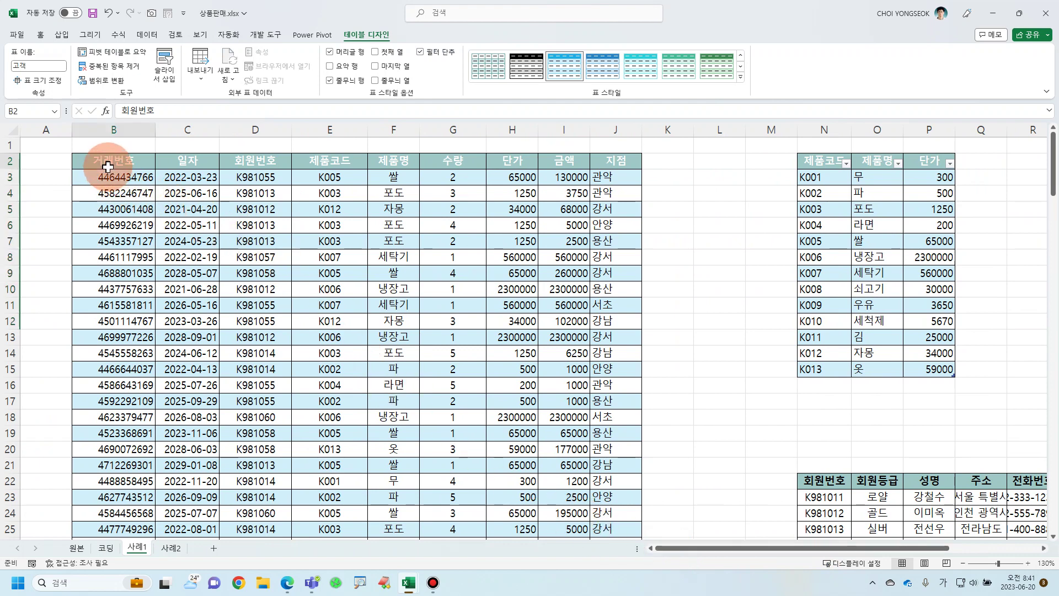
{"action": "left_click_drag", "start_coordinate": [197, 167], "coordinate": [607, 506]}
{"action": "scroll", "coordinate": [508, 425], "scroll_direction": "up", "scroll_amount": 19}
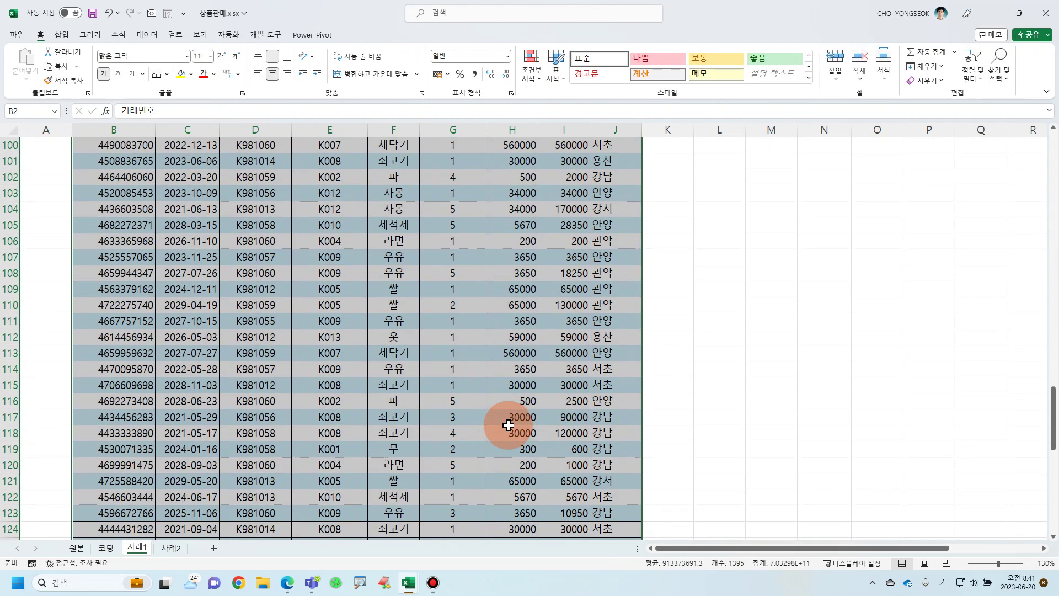
{"action": "scroll", "coordinate": [508, 424], "scroll_direction": "up", "scroll_amount": 20}
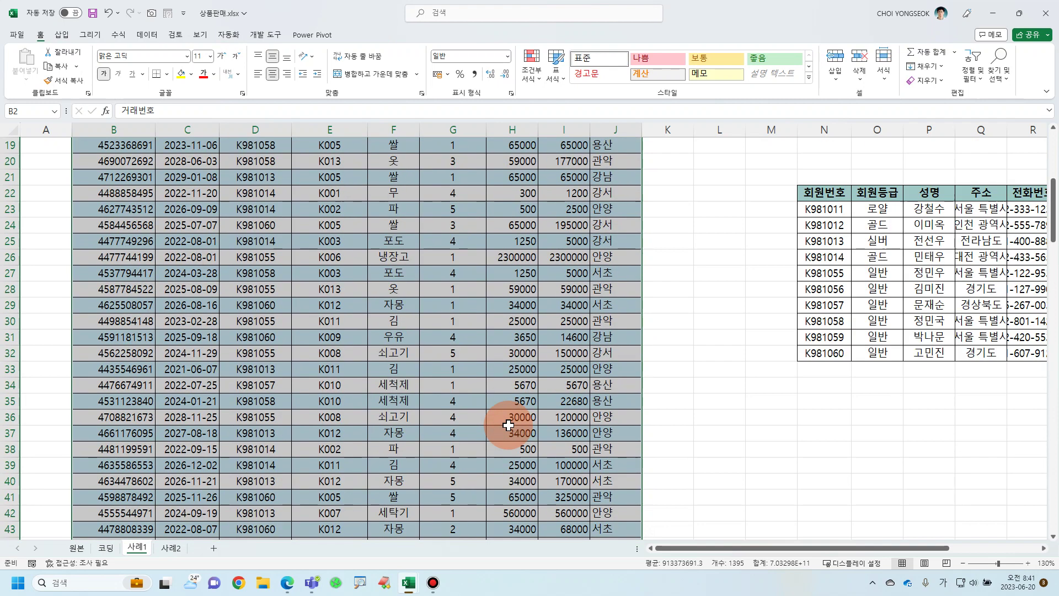
{"action": "scroll", "coordinate": [508, 425], "scroll_direction": "up", "scroll_amount": 1}
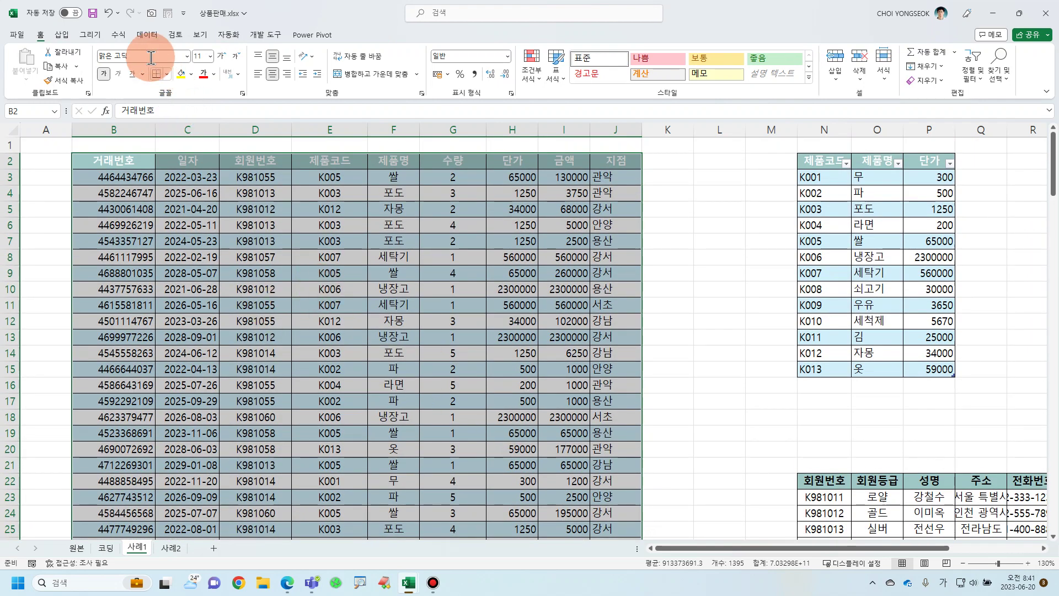
{"action": "left_click", "coordinate": [62, 34]}
{"action": "left_click", "coordinate": [83, 62]}
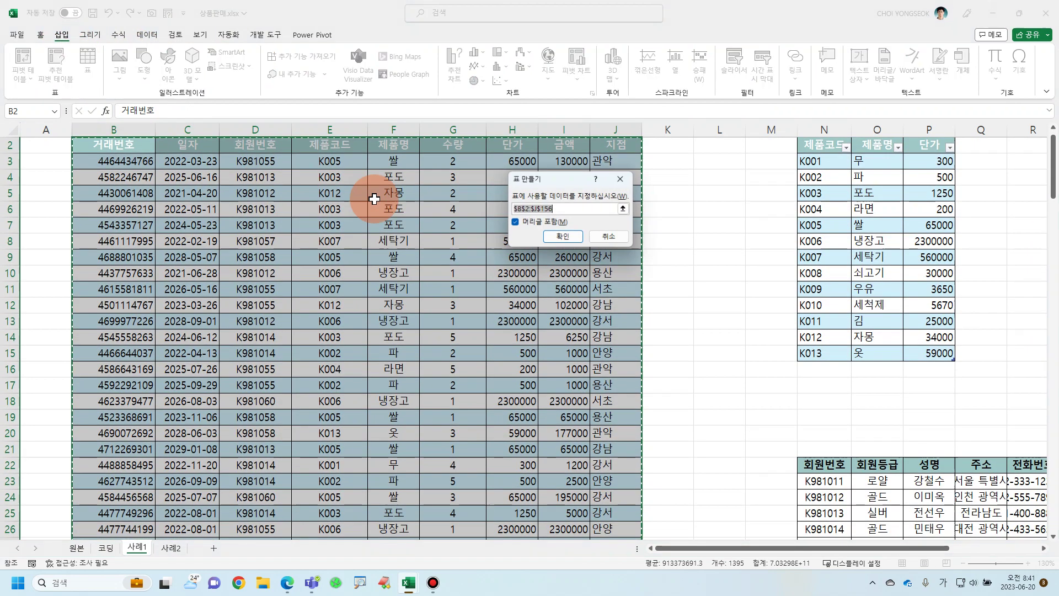
{"action": "key", "text": "Return"}
Name the transaction table 판매.
{"action": "left_click", "coordinate": [38, 67]}
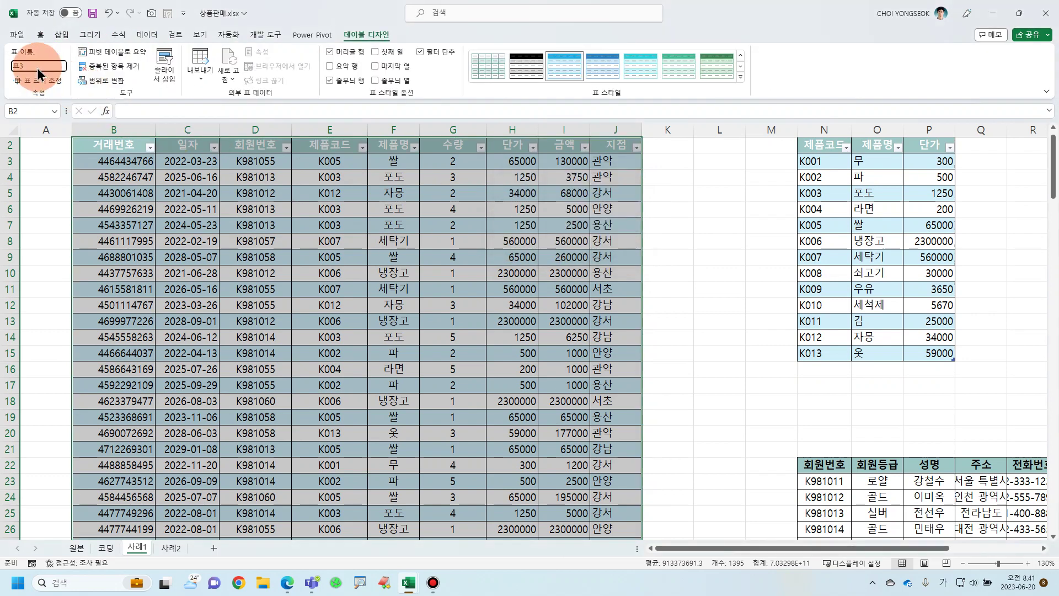
{"action": "type", "text": "판매"}
{"action": "key", "text": "Return"}
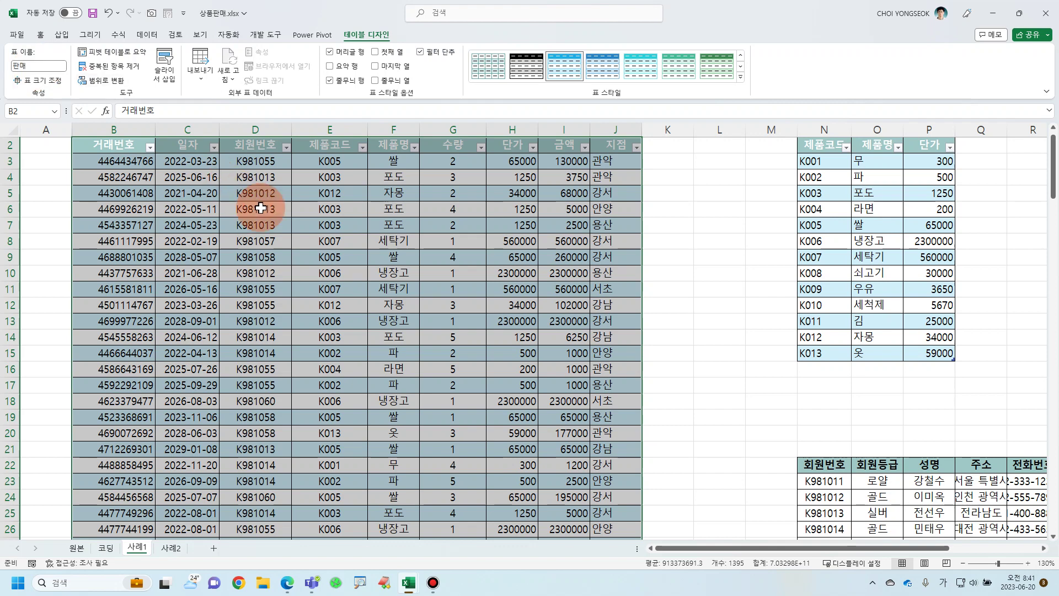
Examine the 판매 table's headings from 제품코드 onward, comparing the 제품명, 단가 and 금액 columns with the product code.
{"action": "scroll", "coordinate": [259, 208], "scroll_direction": "down", "scroll_amount": 4}
{"action": "scroll", "coordinate": [259, 208], "scroll_direction": "up", "scroll_amount": 3}
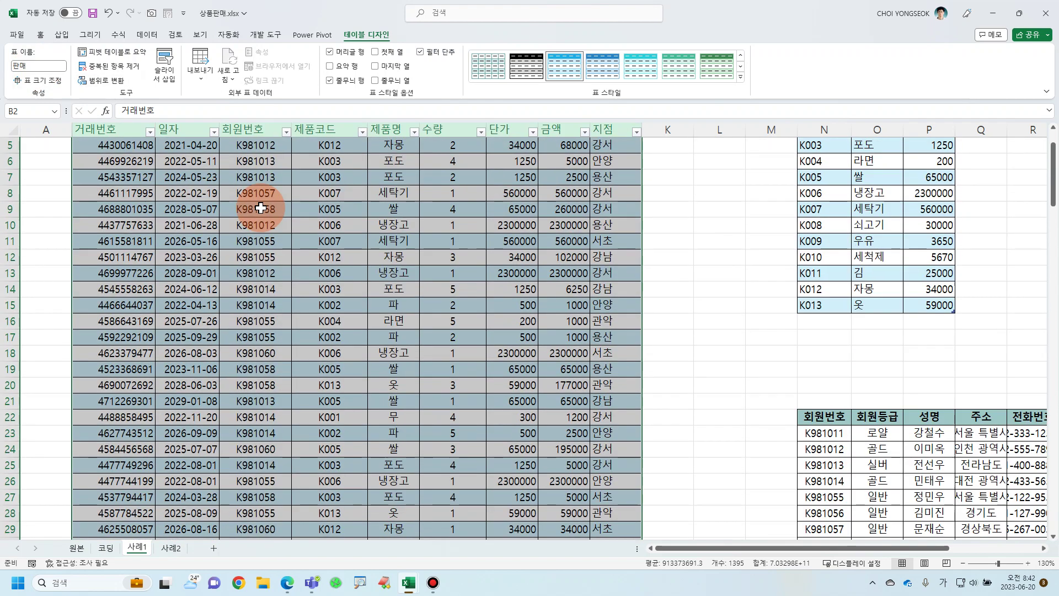
{"action": "scroll", "coordinate": [261, 209], "scroll_direction": "up", "scroll_amount": 2}
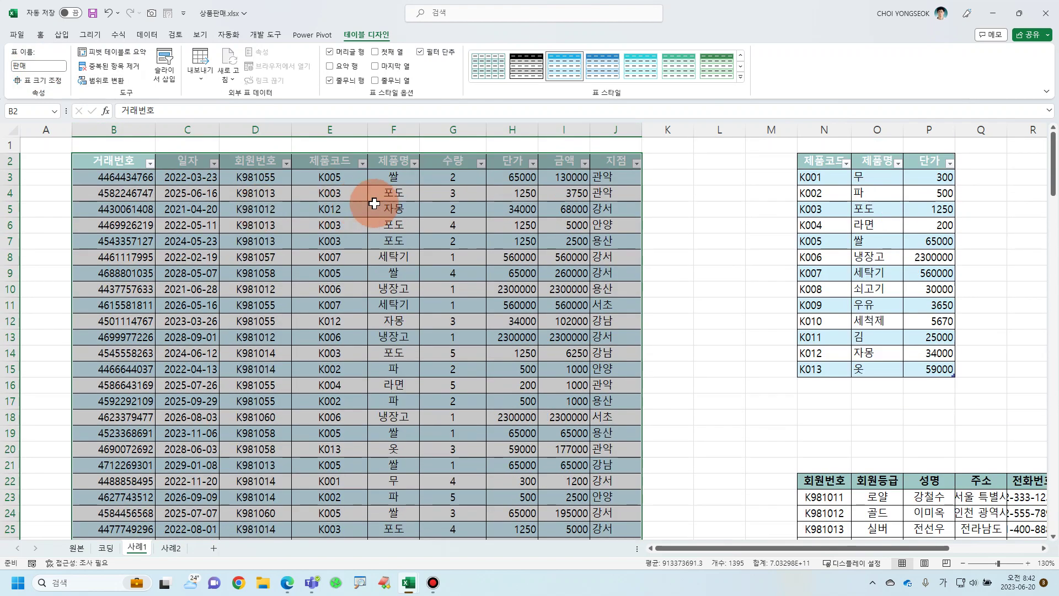
{"action": "left_click", "coordinate": [390, 182]}
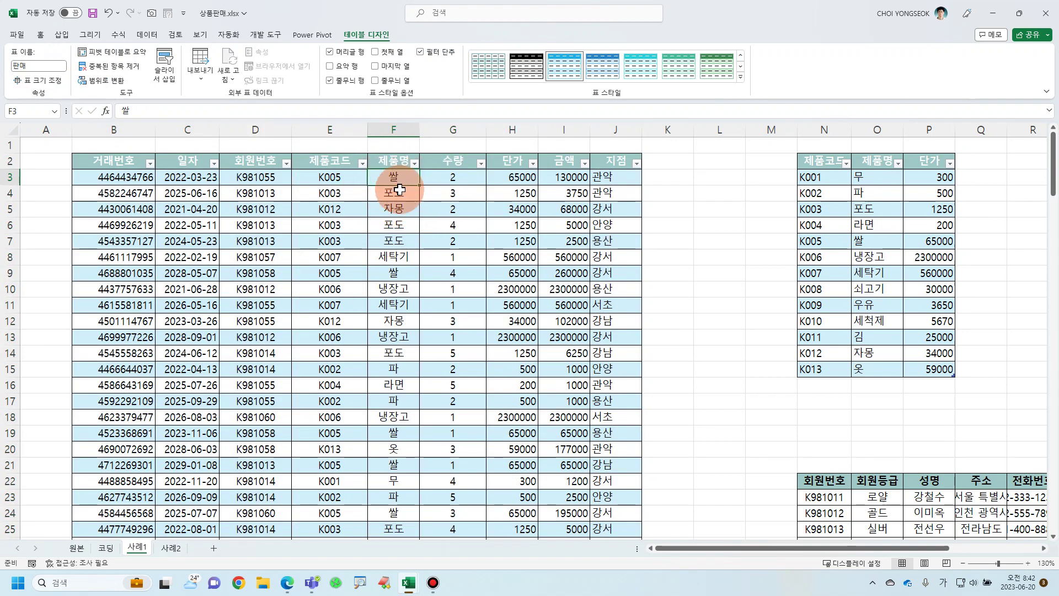
{"action": "left_click", "coordinate": [398, 130]}
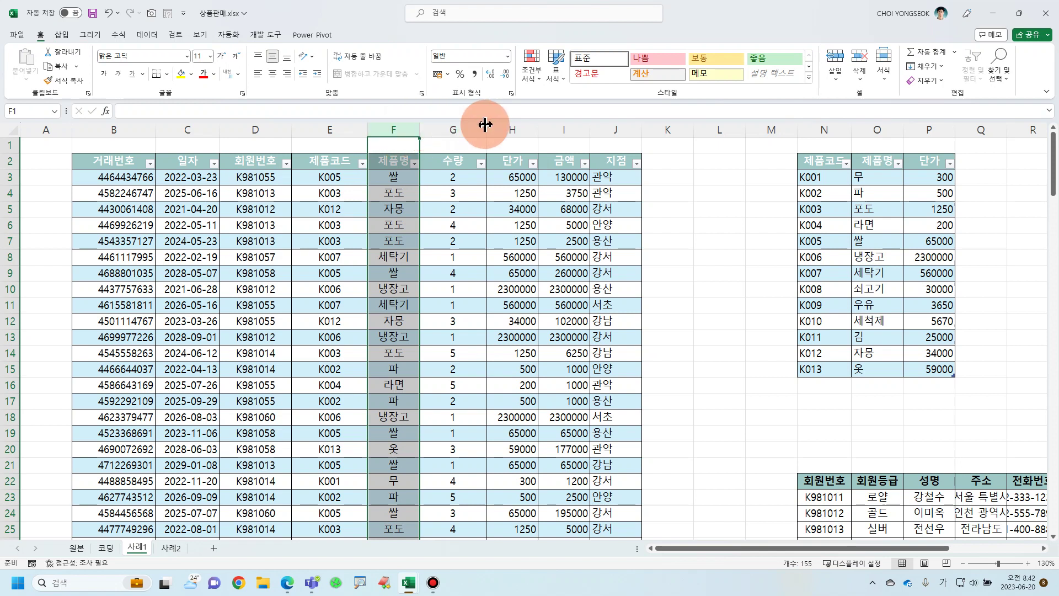
{"action": "left_click", "coordinate": [506, 129]}
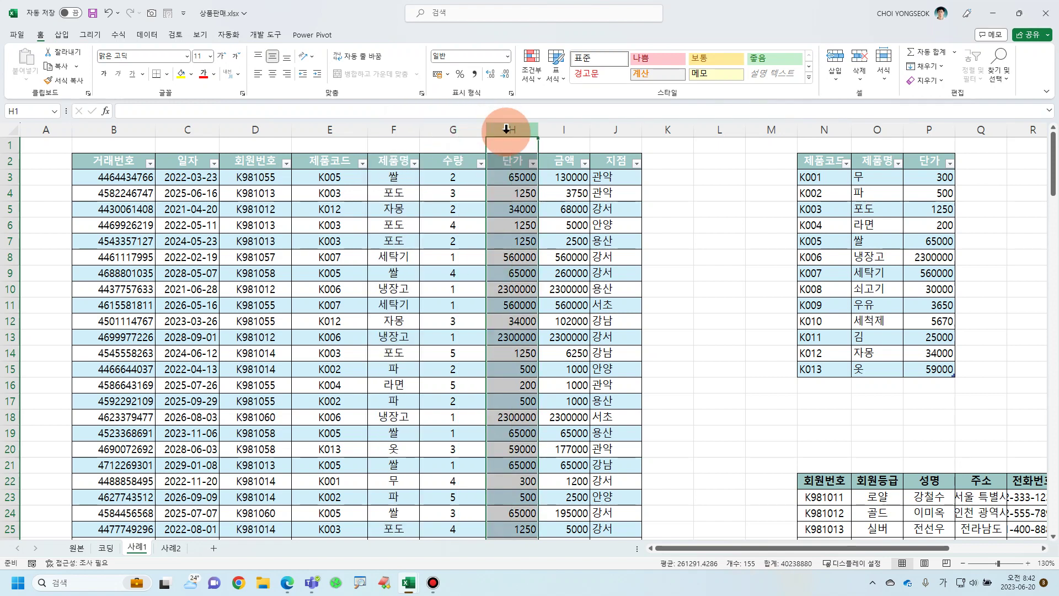
{"action": "key", "text": "Right"}
{"action": "left_click", "coordinate": [564, 128]}
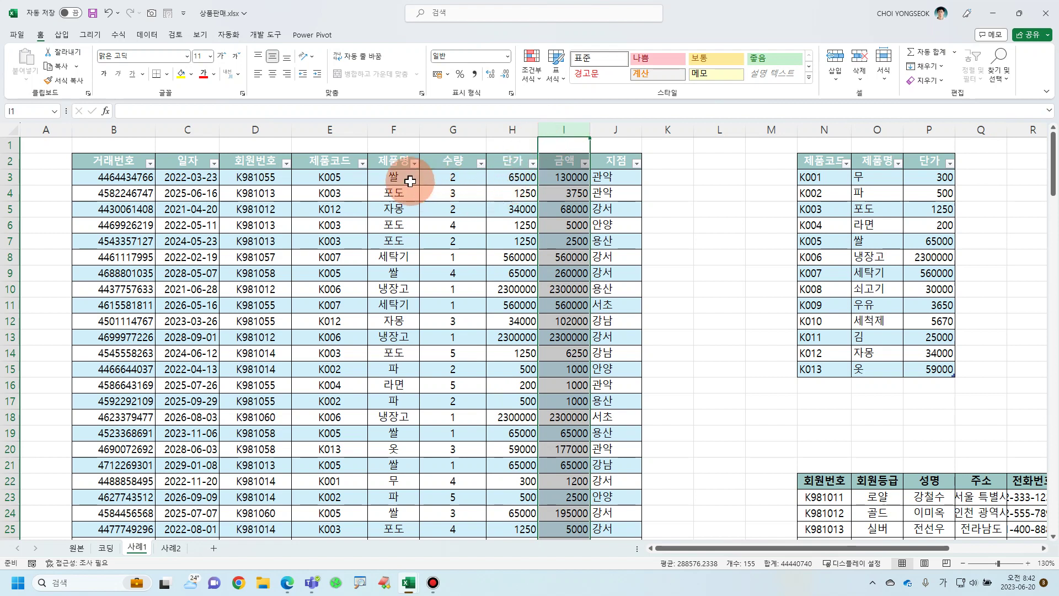
{"action": "left_click", "coordinate": [403, 177]}
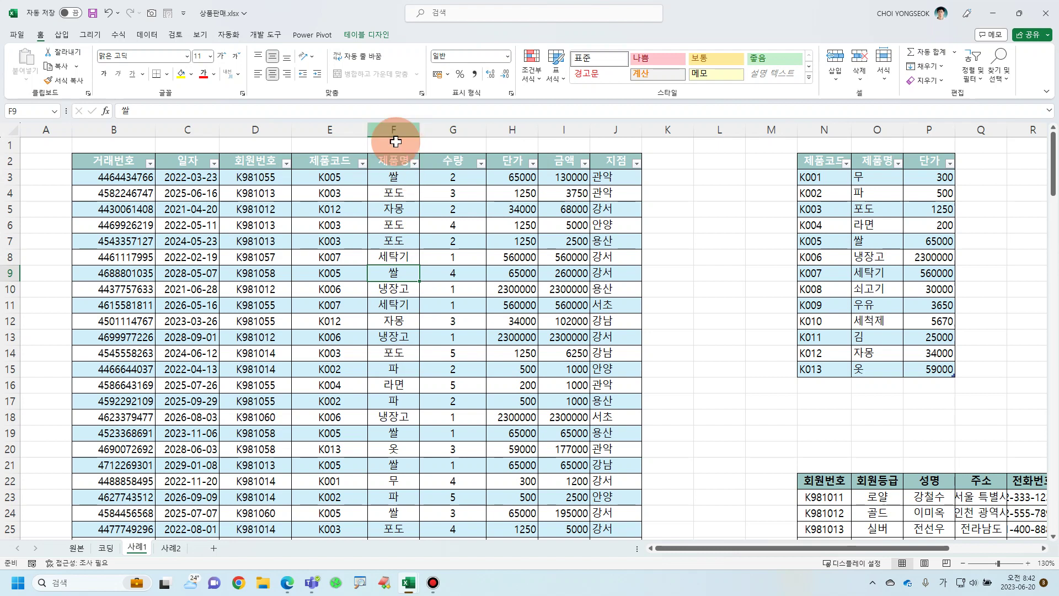
{"action": "left_click", "coordinate": [319, 172]}
{"action": "left_click", "coordinate": [319, 160]}
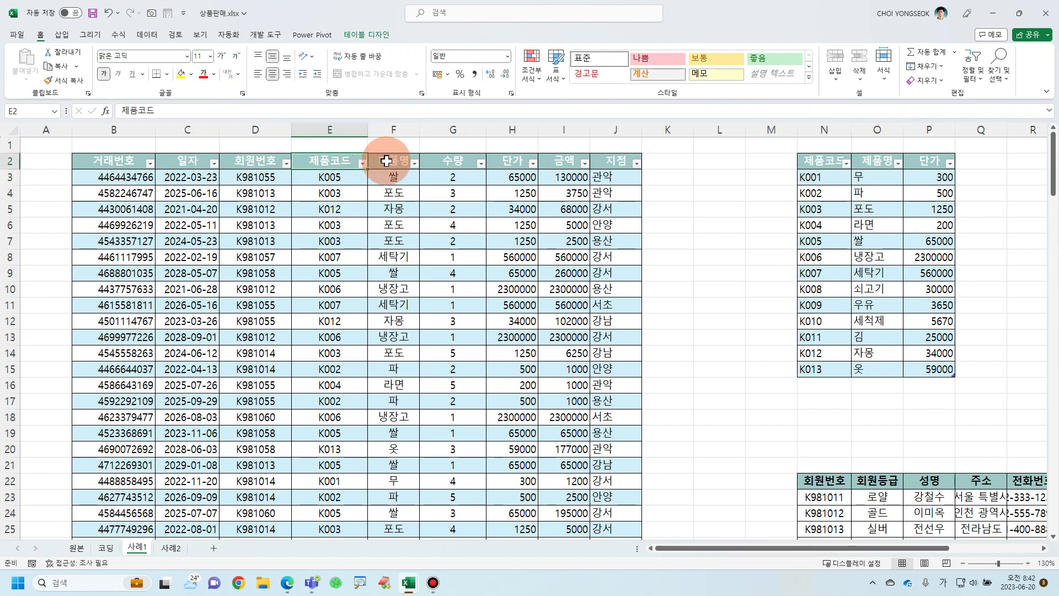
{"action": "key", "text": "Right"}
{"action": "key", "text": "Right"}
{"action": "key", "text": "Right"}
{"action": "key", "text": "Right"}
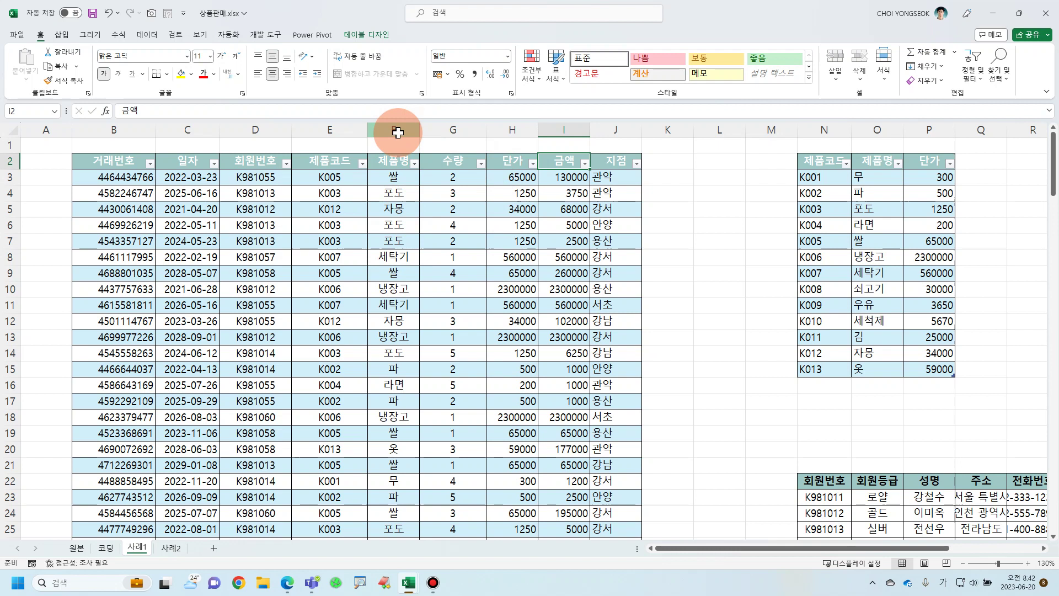
Delete the 제품명, 단가 and 금액 columns from the 판매 table.
{"action": "right_click", "coordinate": [396, 130]}
{"action": "left_click", "coordinate": [432, 257]}
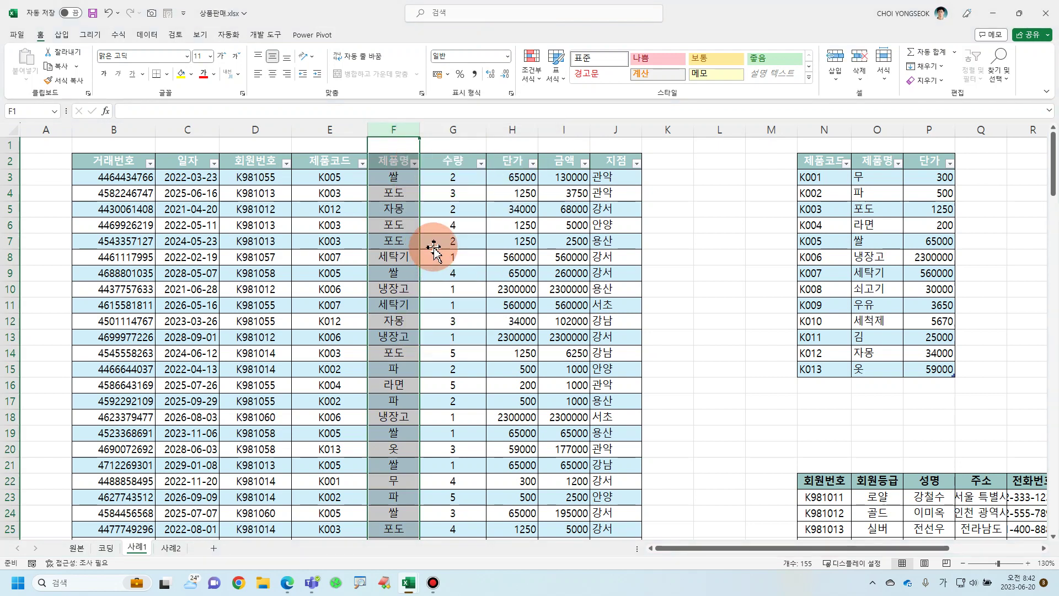
{"action": "left_click", "coordinate": [463, 129]}
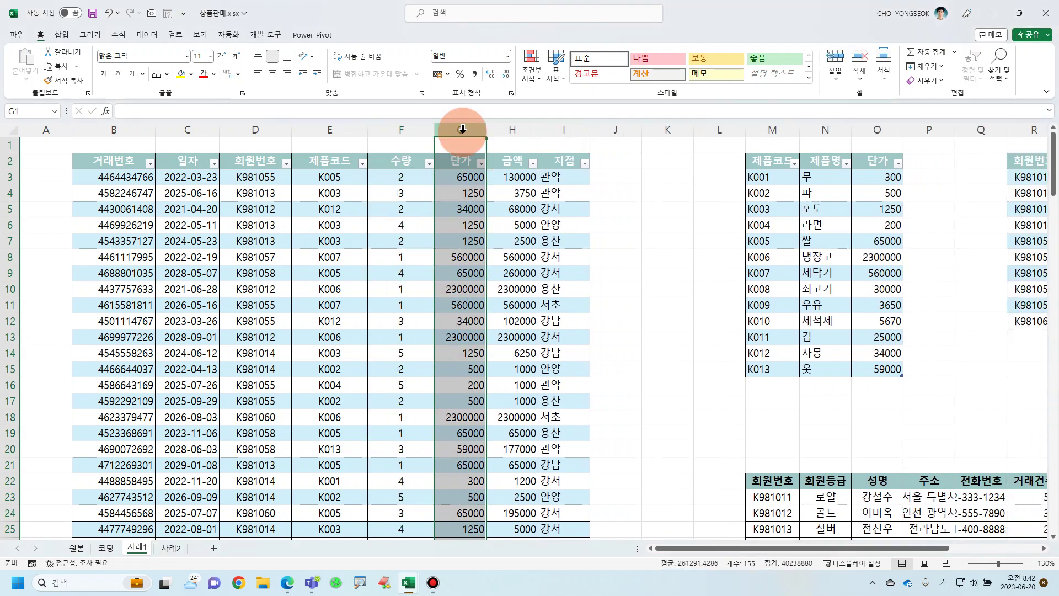
{"action": "left_click_drag", "start_coordinate": [462, 128], "coordinate": [502, 129]}
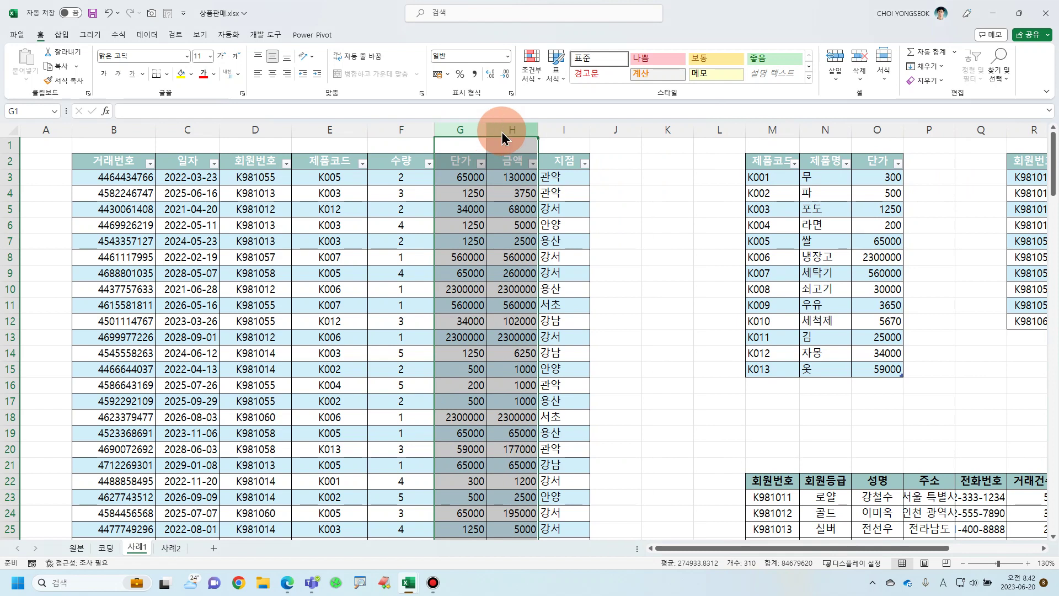
{"action": "right_click", "coordinate": [502, 137]}
{"action": "left_click", "coordinate": [532, 254]}
{"action": "left_click", "coordinate": [530, 257]}
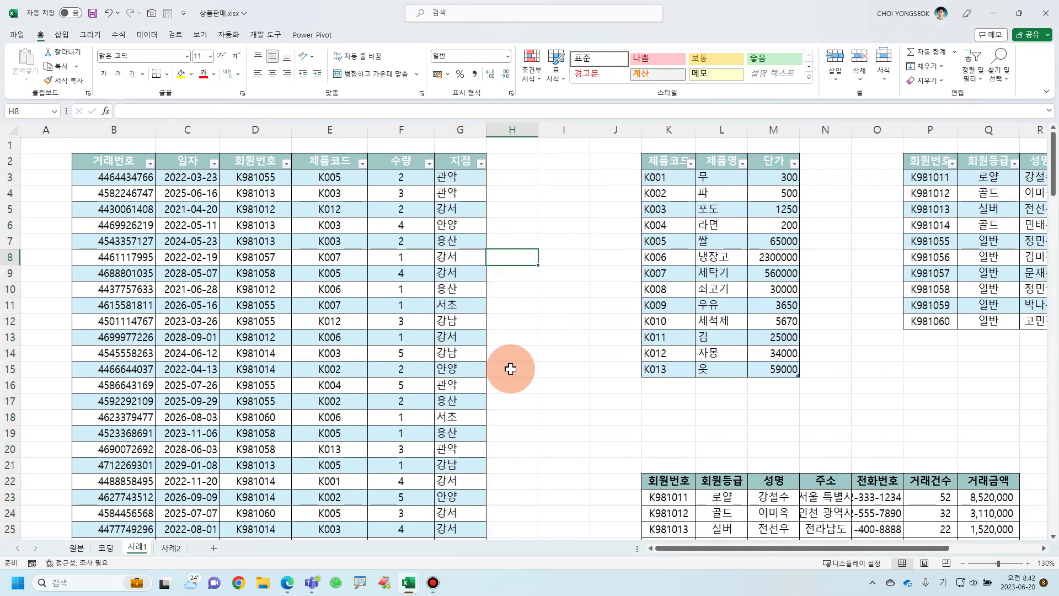
Review the 지점 column of the 판매 table and the K007 row of the 상품 table.
{"action": "left_click", "coordinate": [455, 180]}
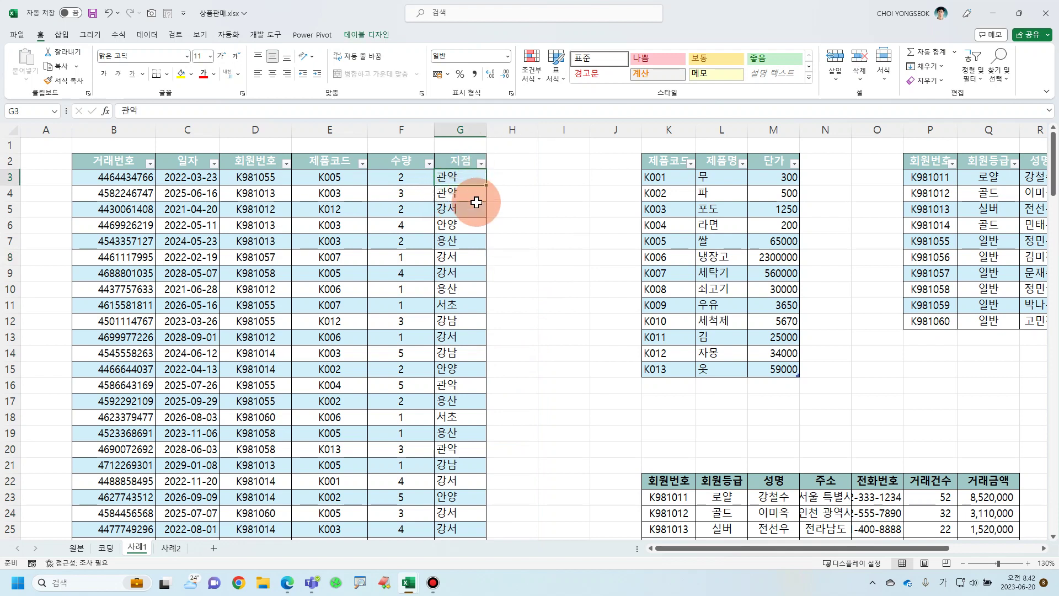
{"action": "left_click", "coordinate": [472, 241]}
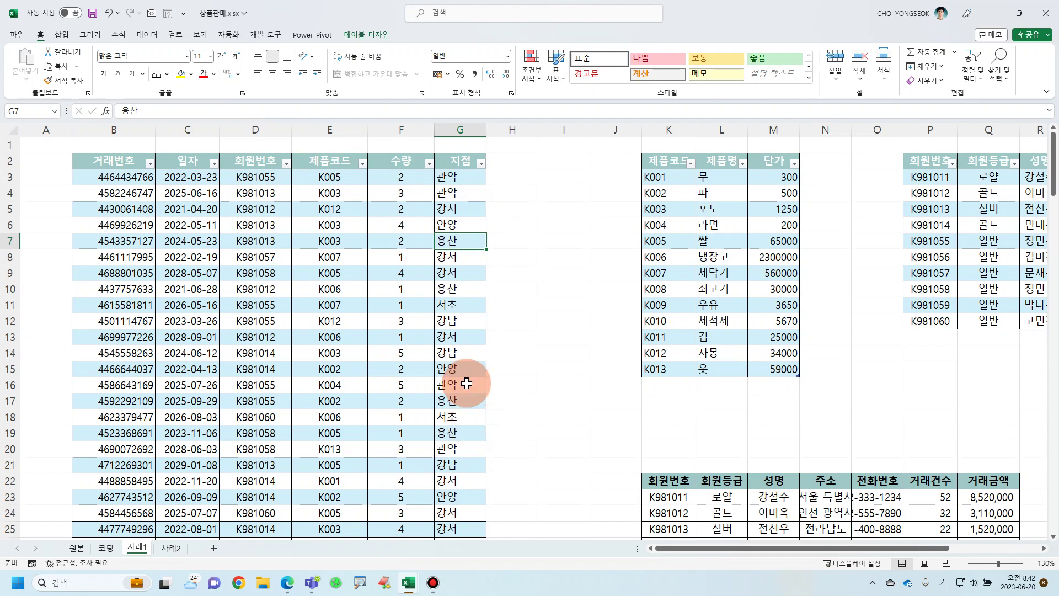
{"action": "scroll", "coordinate": [407, 286], "scroll_direction": "down", "scroll_amount": 4}
{"action": "scroll", "coordinate": [411, 313], "scroll_direction": "up", "scroll_amount": 3}
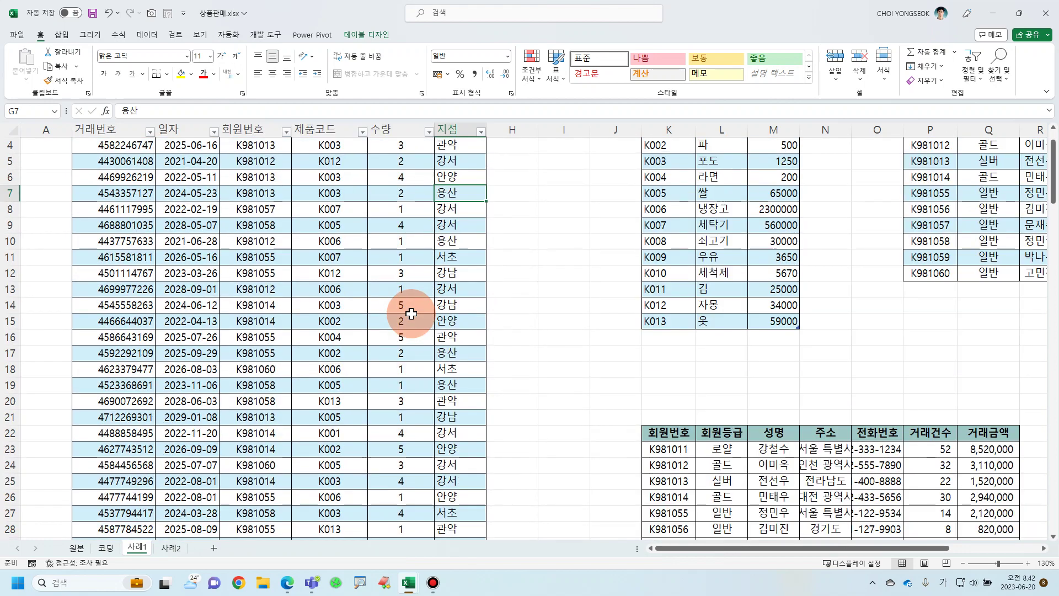
{"action": "scroll", "coordinate": [411, 314], "scroll_direction": "up", "scroll_amount": 1}
{"action": "left_click", "coordinate": [644, 269]}
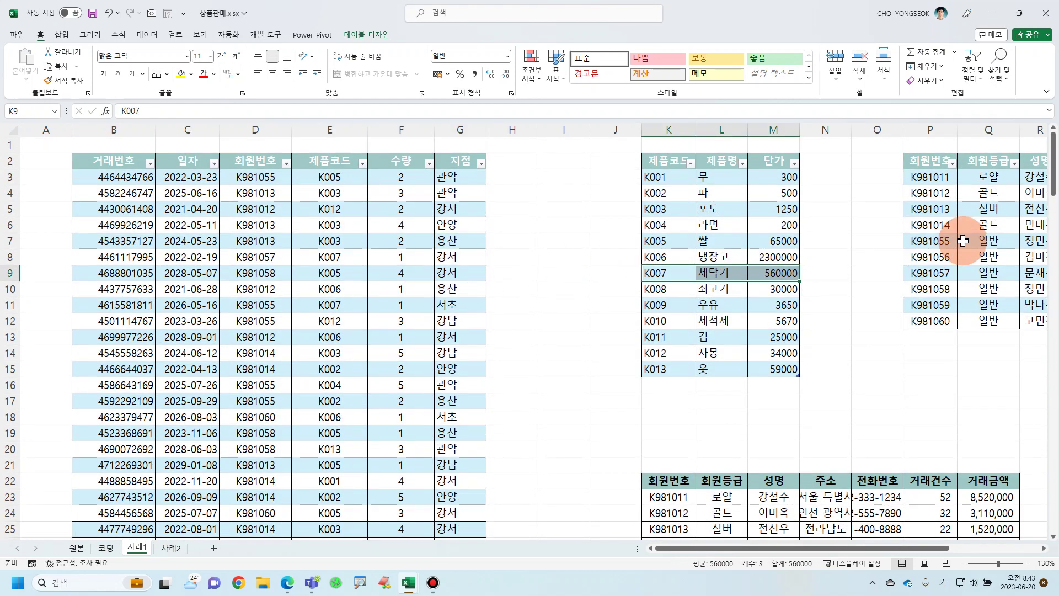
Compare the 고객 and 판매 tables with the member summary list holding the 거래건수 and 거래금액 columns.
{"action": "left_click", "coordinate": [962, 241]}
{"action": "scroll", "coordinate": [566, 411], "scroll_direction": "down", "scroll_amount": 4}
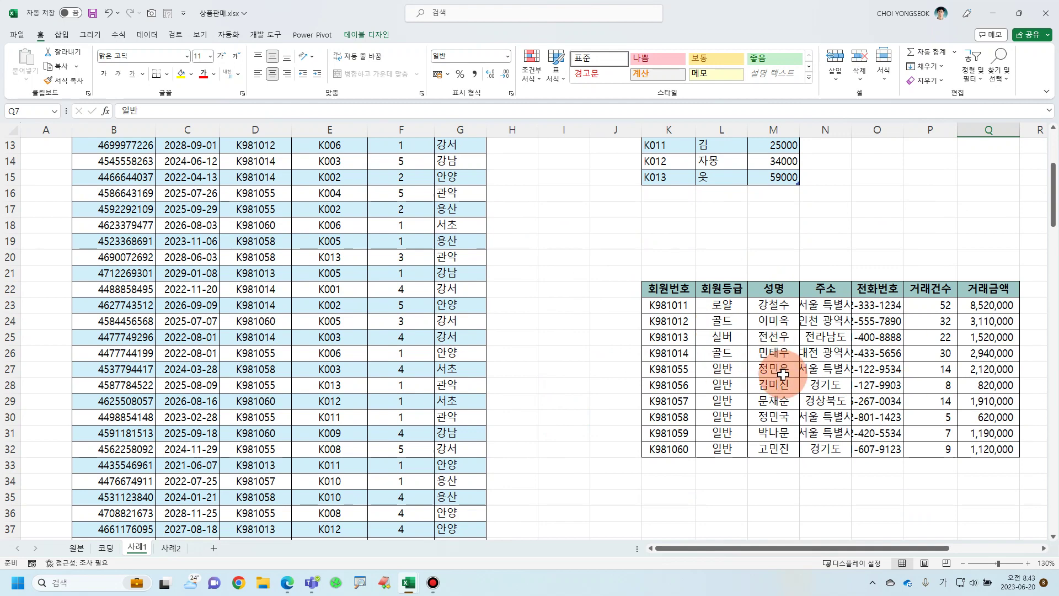
{"action": "scroll", "coordinate": [783, 374], "scroll_direction": "up", "scroll_amount": 4}
{"action": "left_click", "coordinate": [300, 277]}
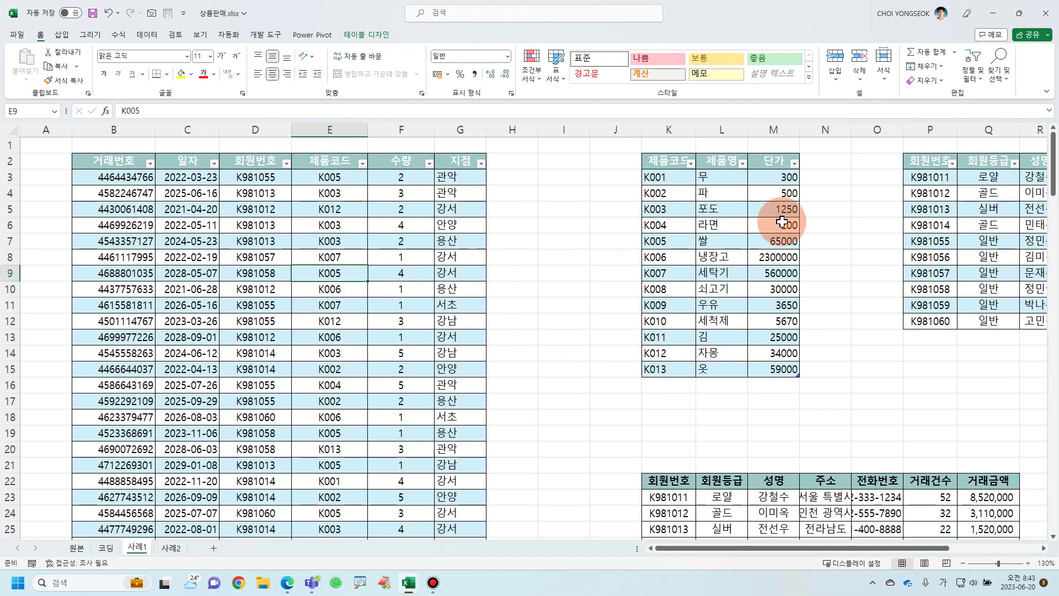
Add a new worksheet named 사례1_1 between the 사례1 and 사례2 sheets.
{"action": "left_click", "coordinate": [213, 549]}
{"action": "double_click", "coordinate": [173, 548]}
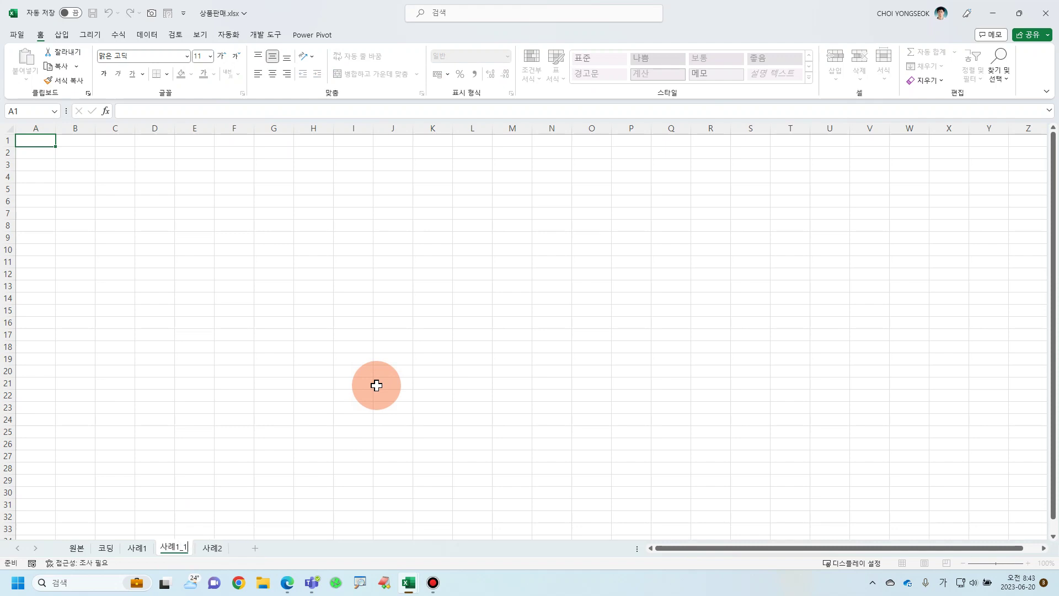
{"action": "key", "text": "Return"}
{"action": "scroll", "coordinate": [298, 383], "scroll_direction": "up", "scroll_amount": 5, "text": "ctrl"}
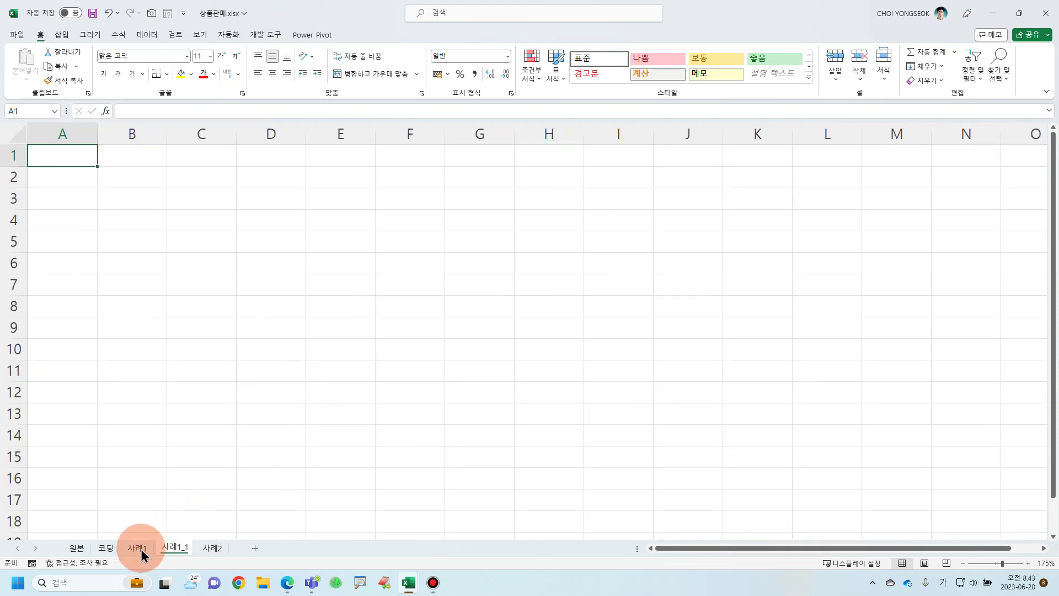
Examine the member details from 회원번호 through 전화번호 in the member summary list on the 사례1 sheet.
{"action": "left_click", "coordinate": [137, 547]}
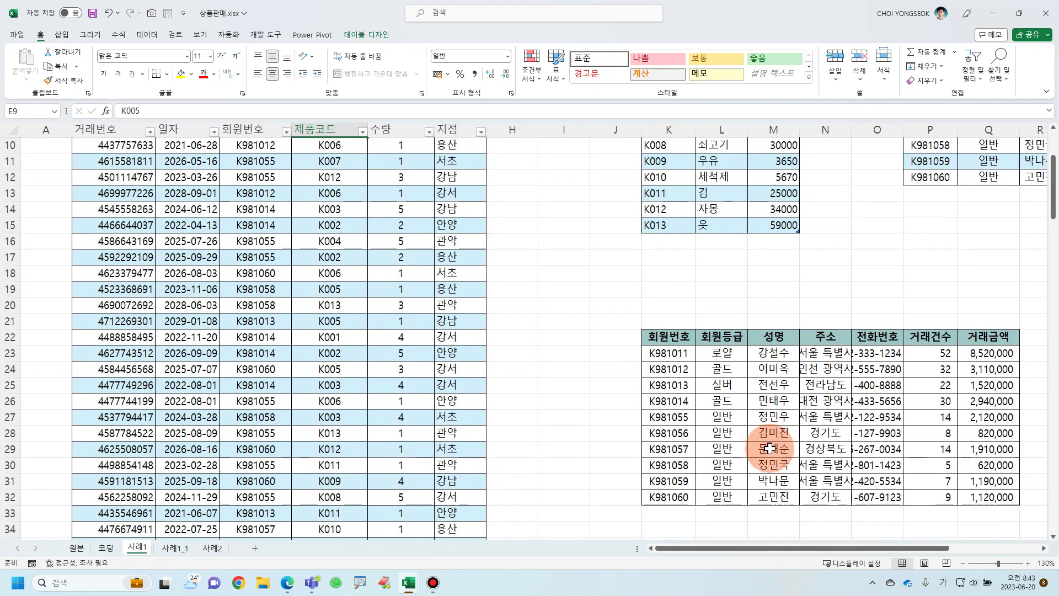
{"action": "left_click_drag", "start_coordinate": [671, 343], "coordinate": [877, 498]}
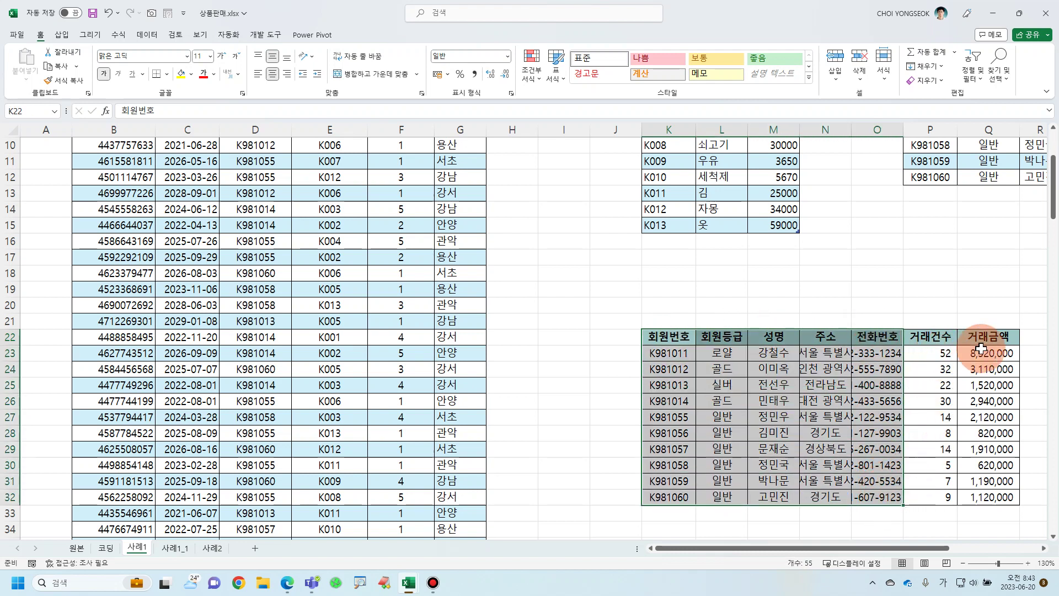
{"action": "scroll", "coordinate": [611, 371], "scroll_direction": "up", "scroll_amount": 3}
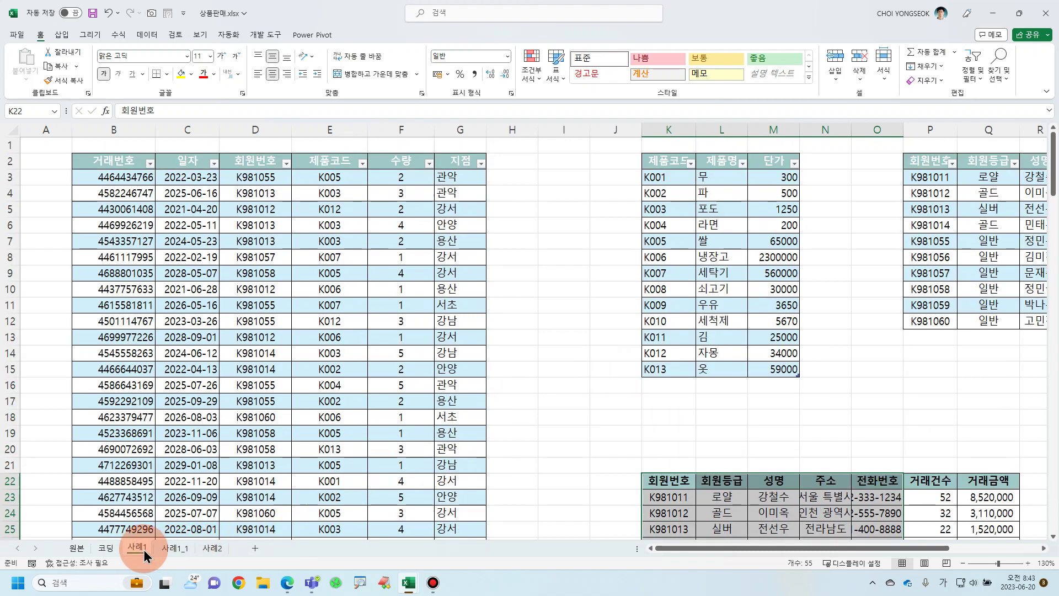
Return to the 사례1_1 sheet and save the workbook.
{"action": "left_click", "coordinate": [164, 551]}
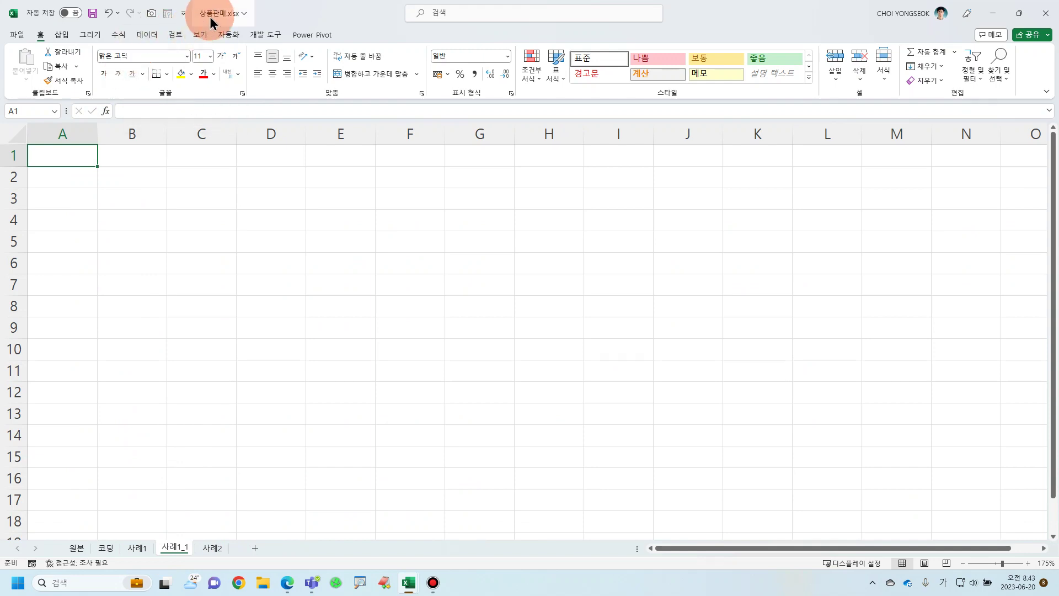
{"action": "left_click", "coordinate": [93, 14]}
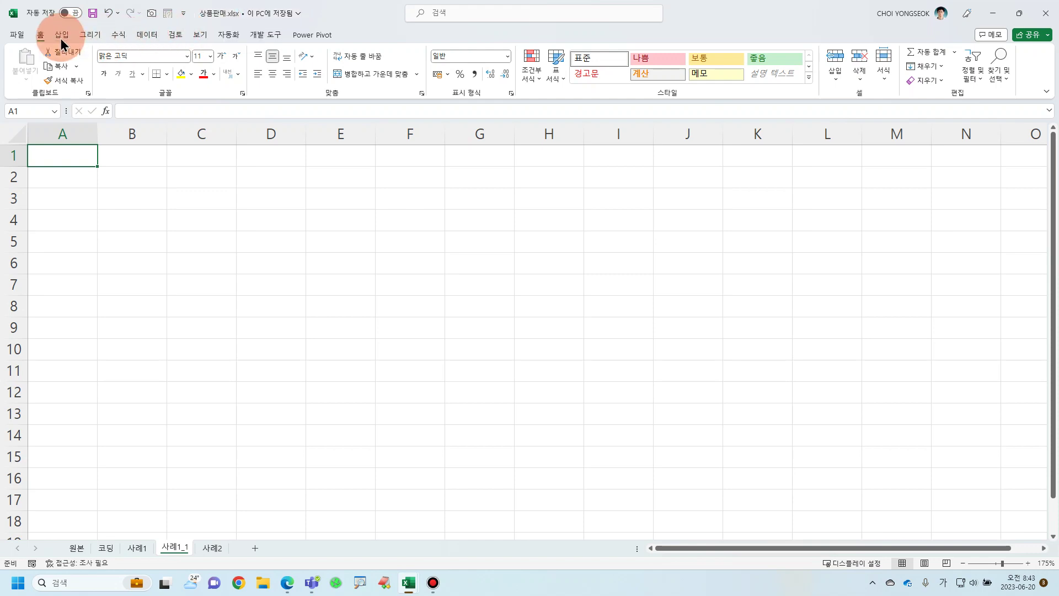
Import data from an Excel workbook, choosing 상품판매.xlsx on the desktop as the source file.
{"action": "left_click", "coordinate": [144, 37]}
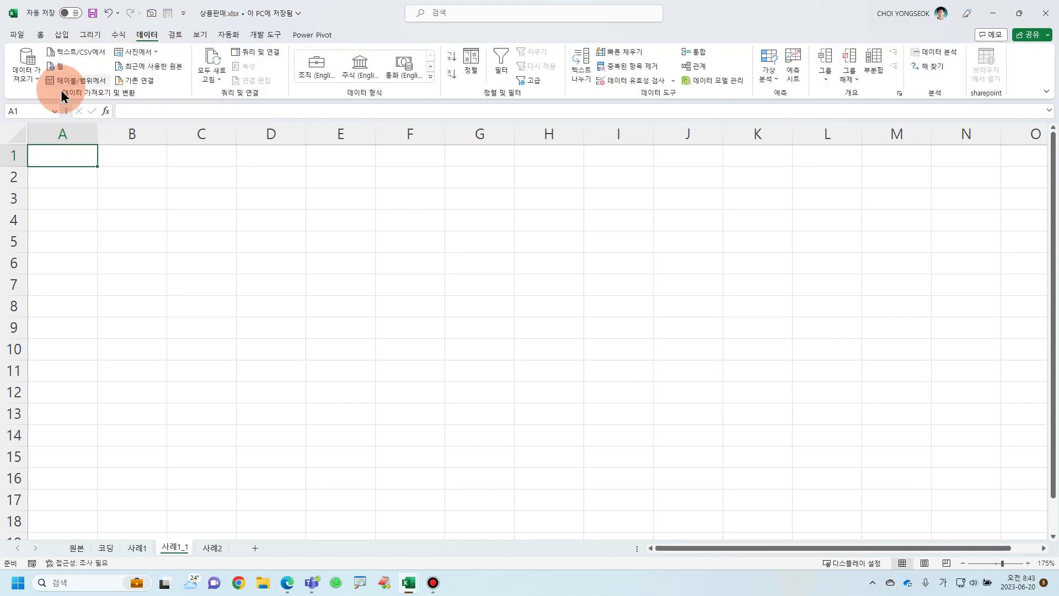
{"action": "left_click", "coordinate": [22, 82]}
{"action": "mouse_move", "coordinate": [78, 98]}
{"action": "left_click", "coordinate": [204, 100]}
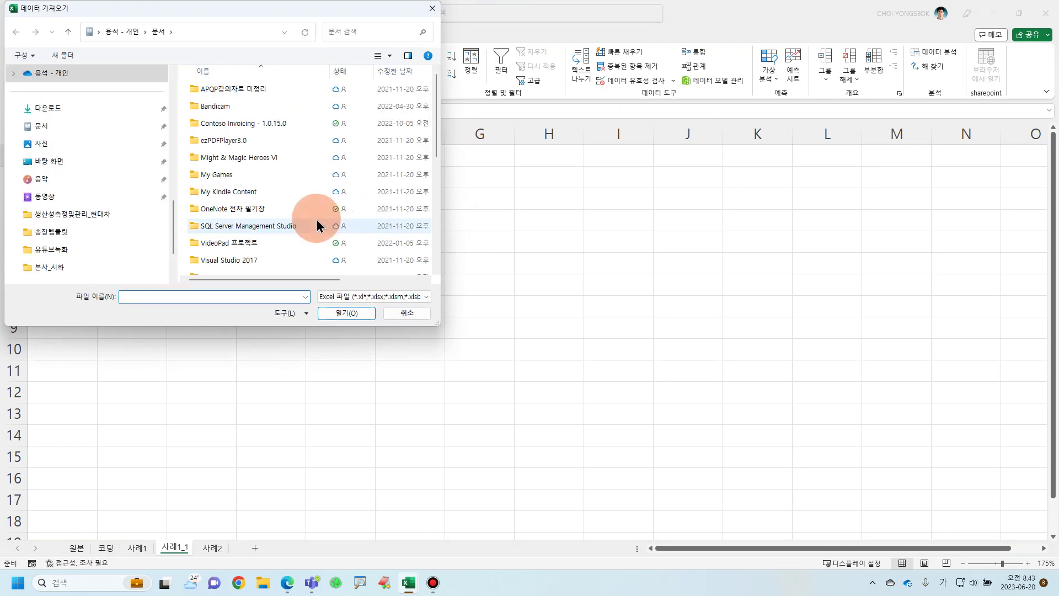
{"action": "left_click_drag", "start_coordinate": [349, 11], "coordinate": [530, 44]}
{"action": "left_click_drag", "start_coordinate": [618, 357], "coordinate": [803, 511]}
{"action": "scroll", "coordinate": [276, 335], "scroll_direction": "up", "scroll_amount": 1}
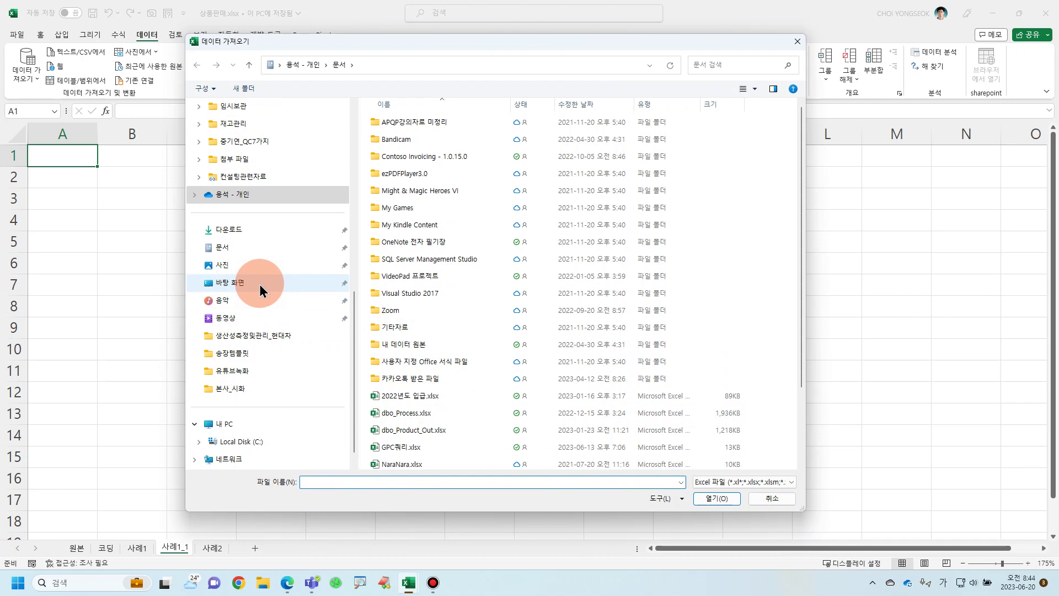
{"action": "left_click", "coordinate": [259, 283]}
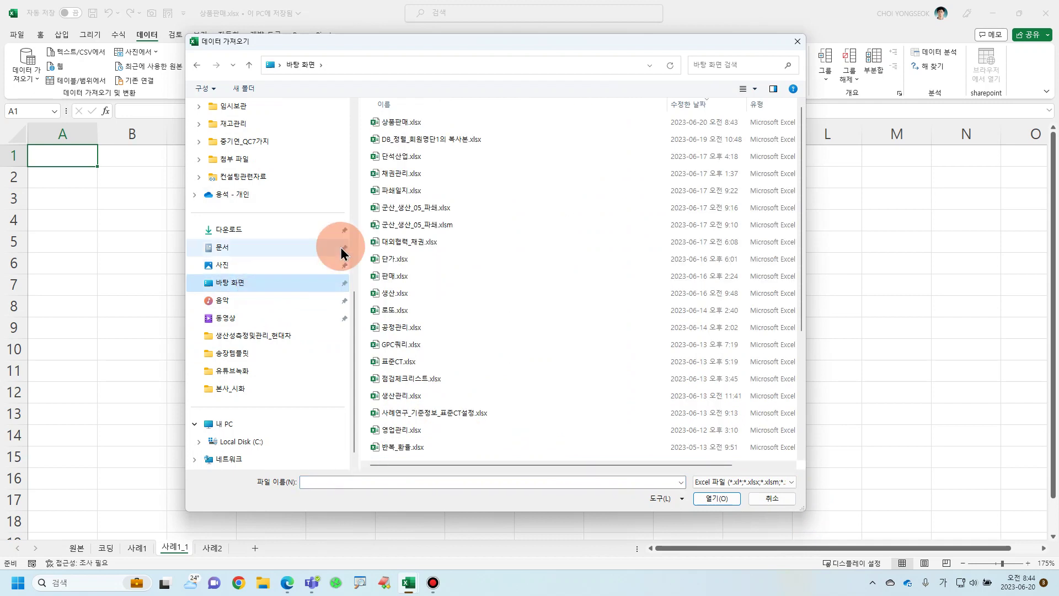
{"action": "left_click", "coordinate": [413, 126]}
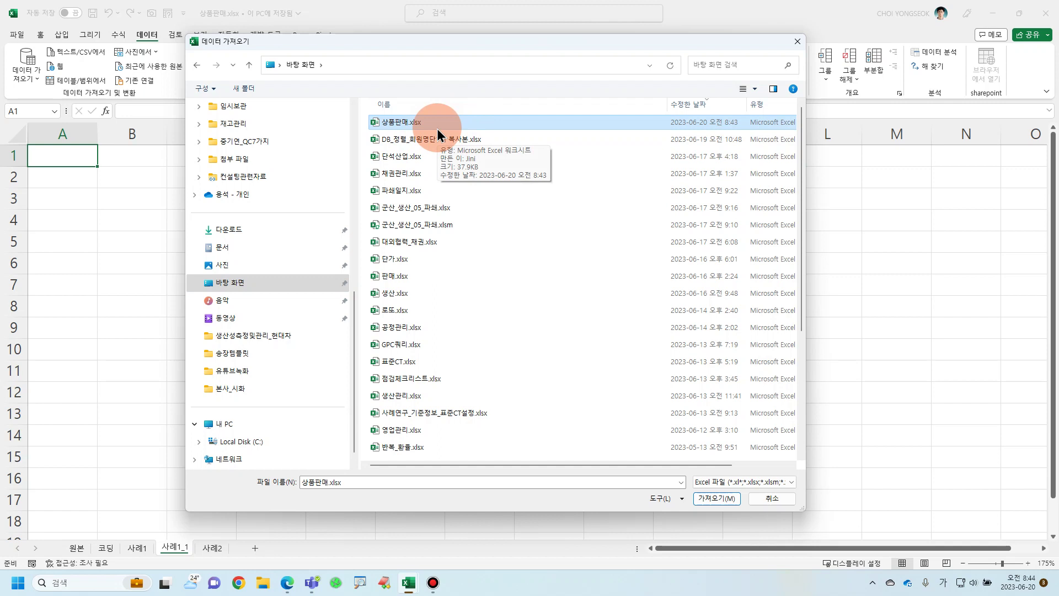
{"action": "left_click", "coordinate": [717, 498]}
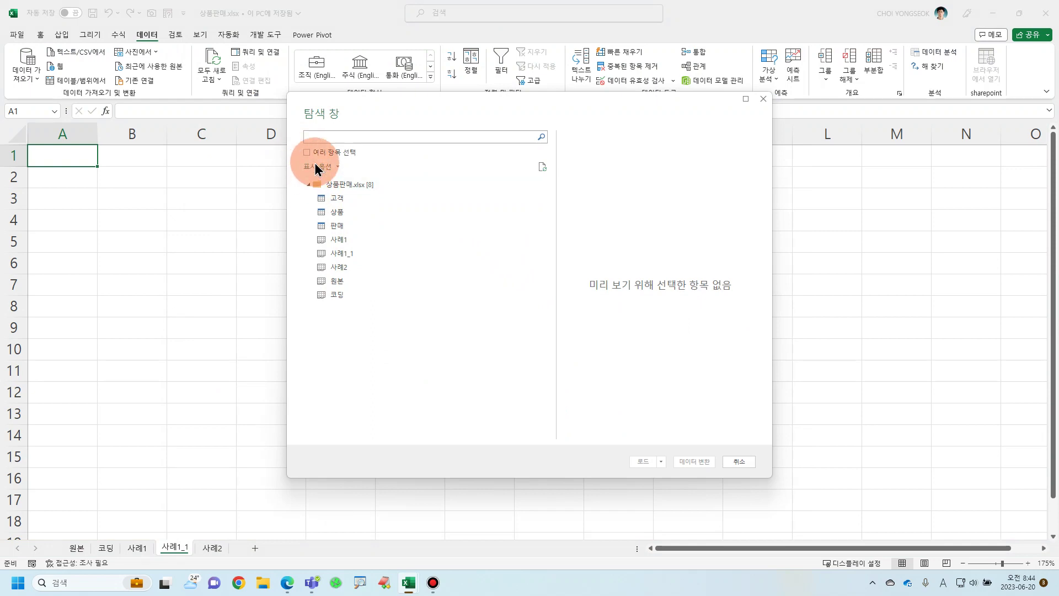
Select the 고객, 상품 and 판매 tables together and open them for transformation in Power Query.
{"action": "left_click", "coordinate": [308, 153]}
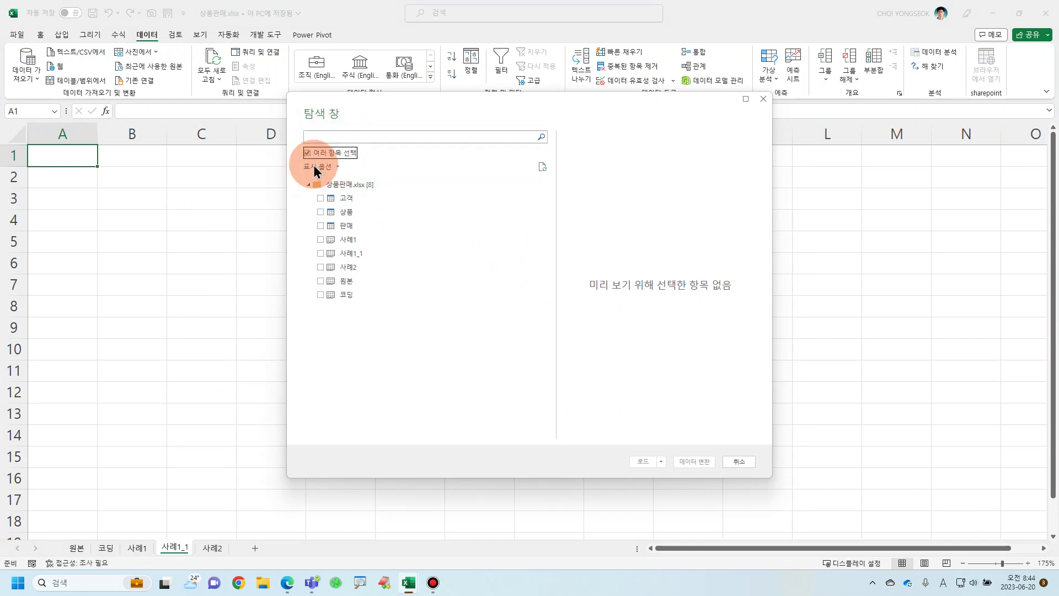
{"action": "left_click", "coordinate": [321, 198]}
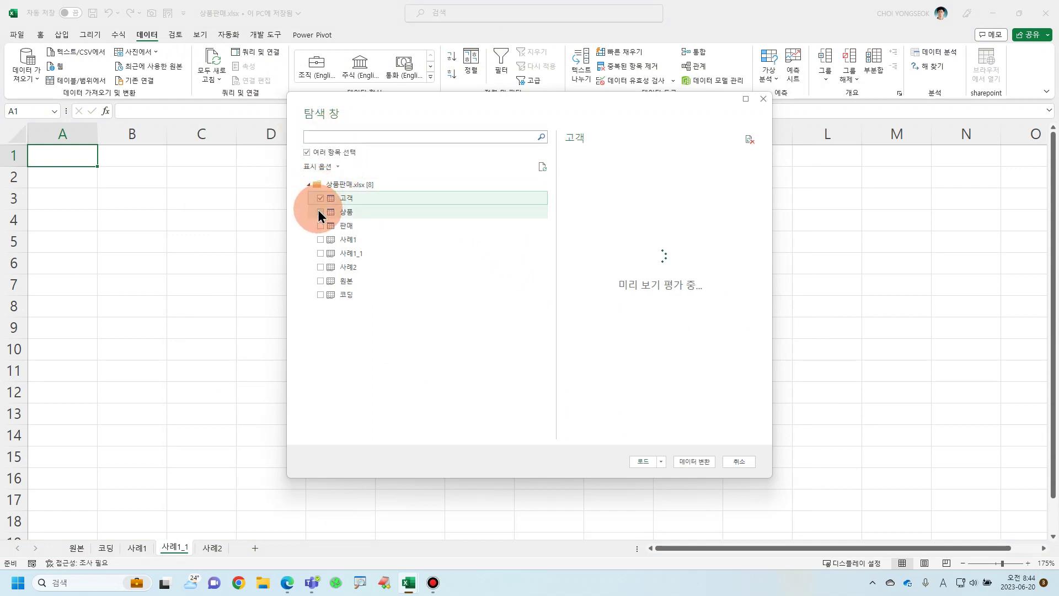
{"action": "left_click", "coordinate": [320, 213]}
{"action": "left_click", "coordinate": [322, 226]}
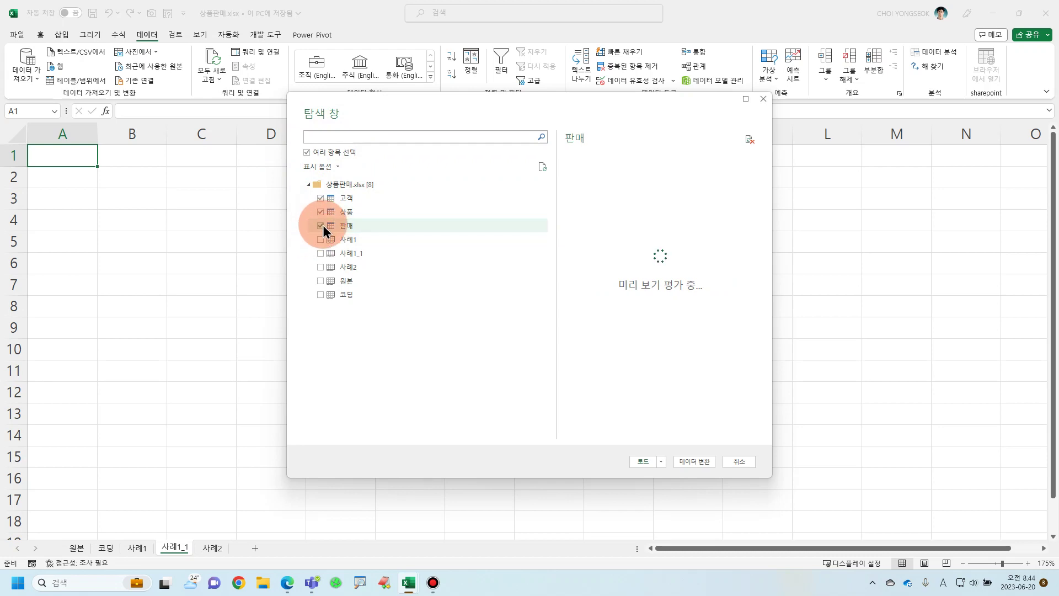
{"action": "left_click", "coordinate": [696, 465]}
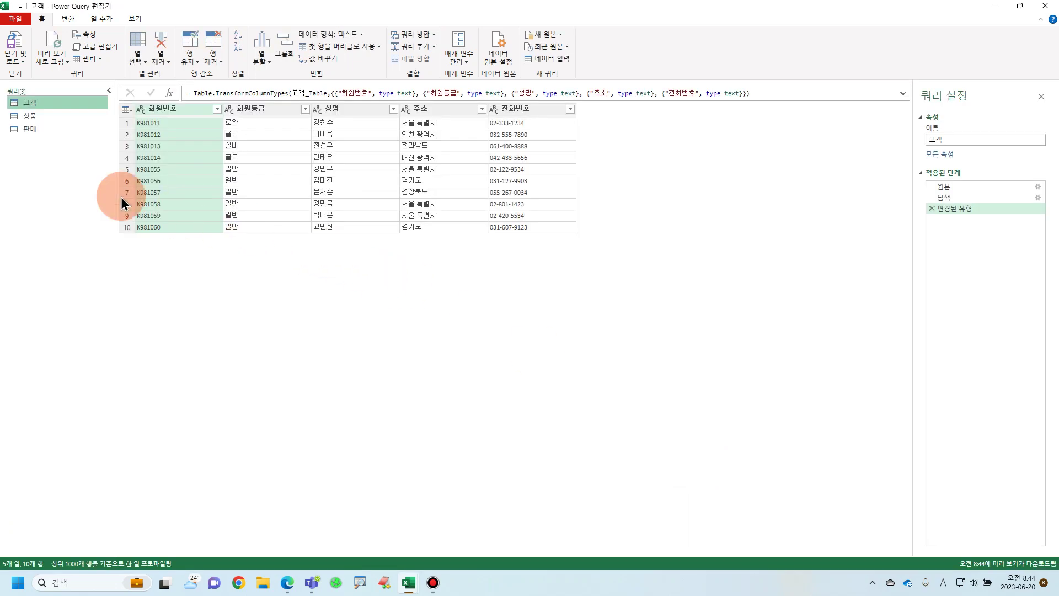
Look through the 상품 and 판매 queries and duplicate the 판매 query.
{"action": "left_click", "coordinate": [34, 124]}
{"action": "left_click", "coordinate": [36, 117]}
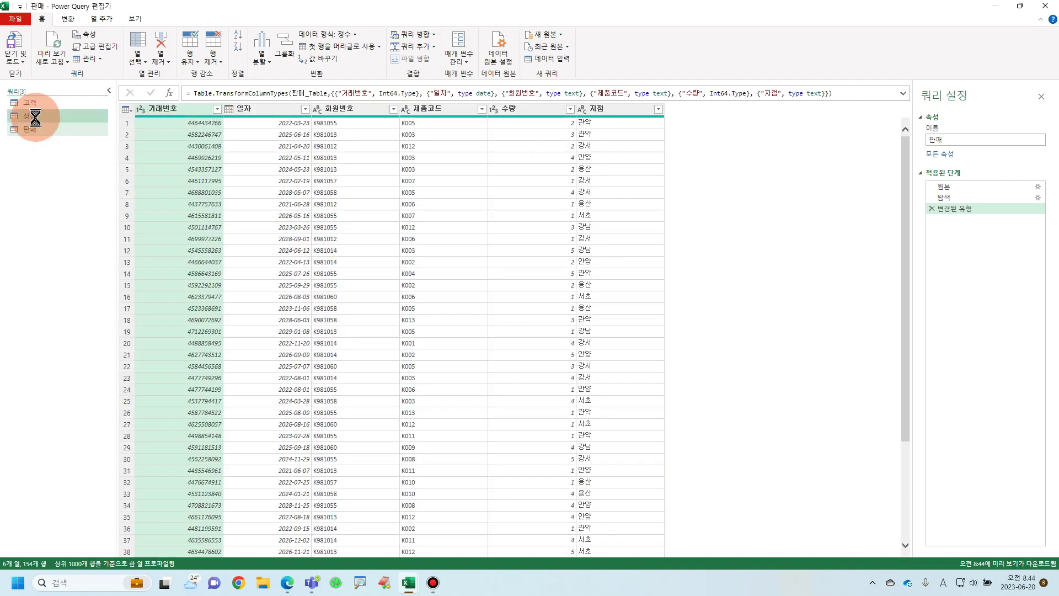
{"action": "left_click", "coordinate": [35, 128]}
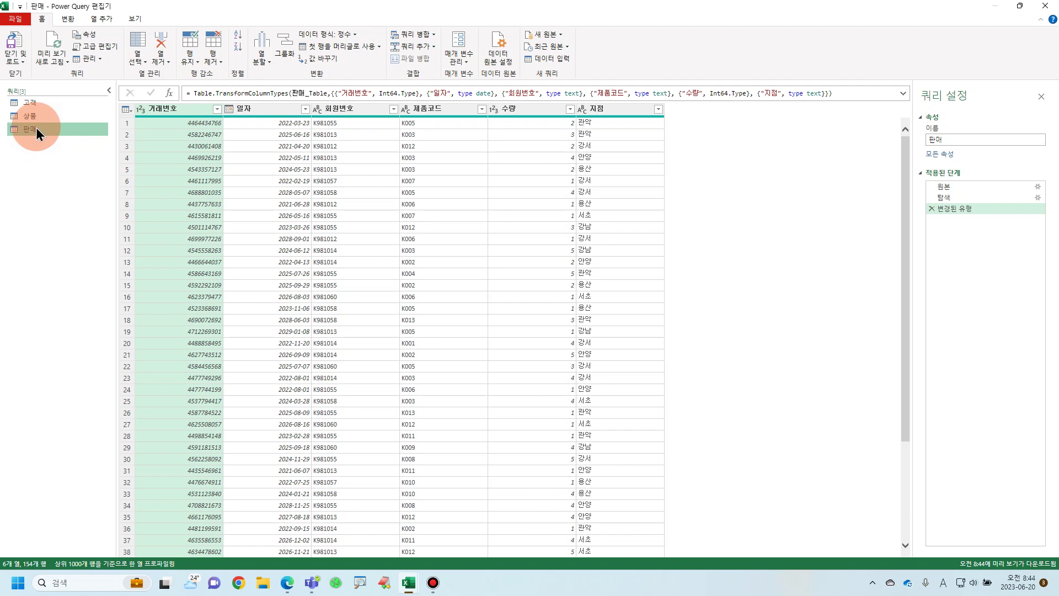
{"action": "right_click", "coordinate": [37, 132]}
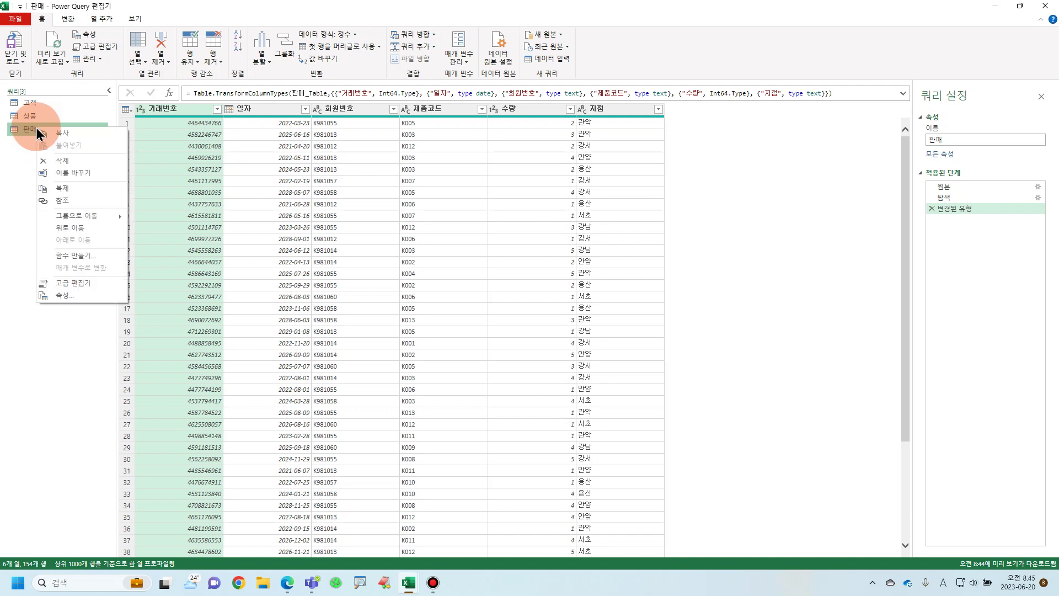
{"action": "left_click", "coordinate": [57, 189]}
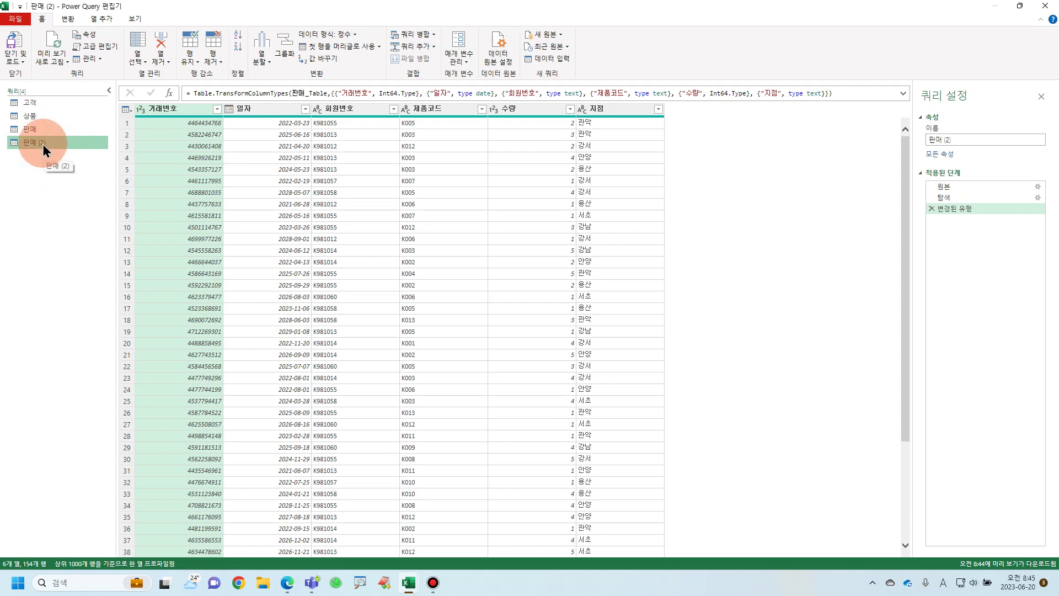
Merge the 상품 query into the duplicated 판매 query, matching 제품코드 in both tables with a left outer join.
{"action": "left_click", "coordinate": [355, 111]}
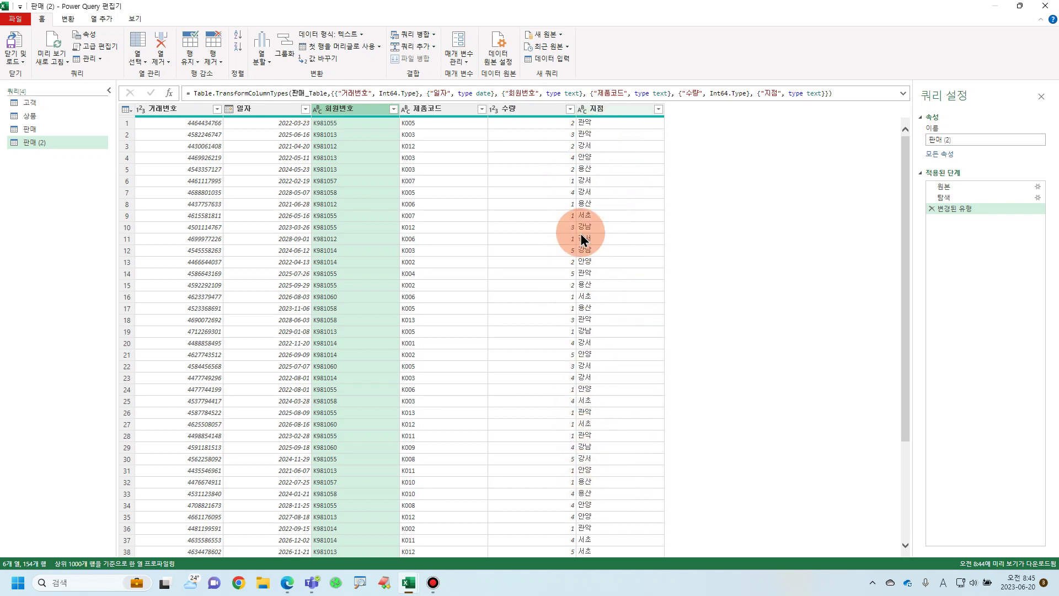
{"action": "left_click", "coordinate": [46, 144]}
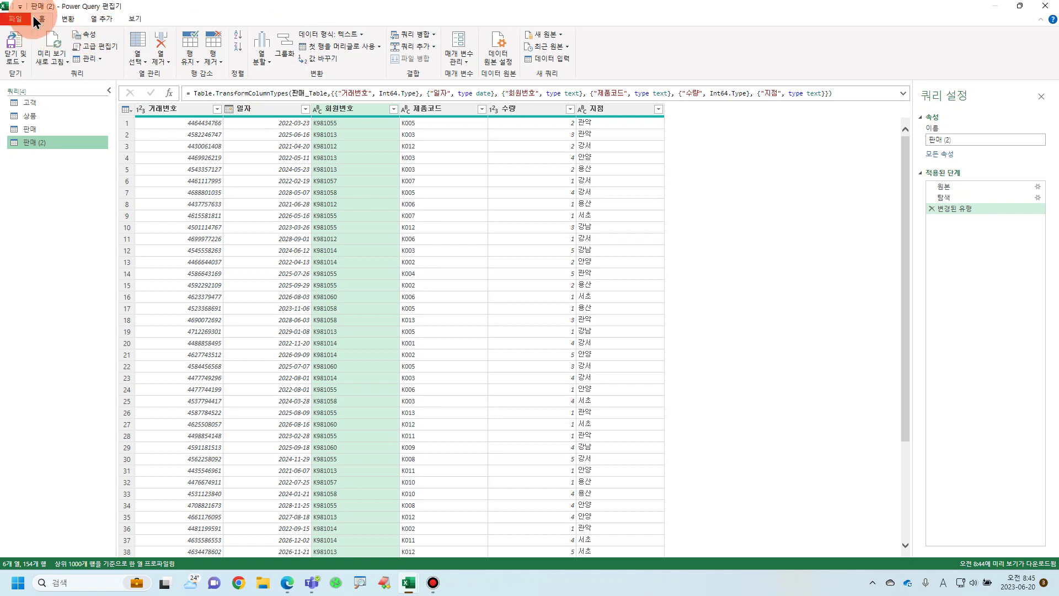
{"action": "left_click", "coordinate": [433, 36]}
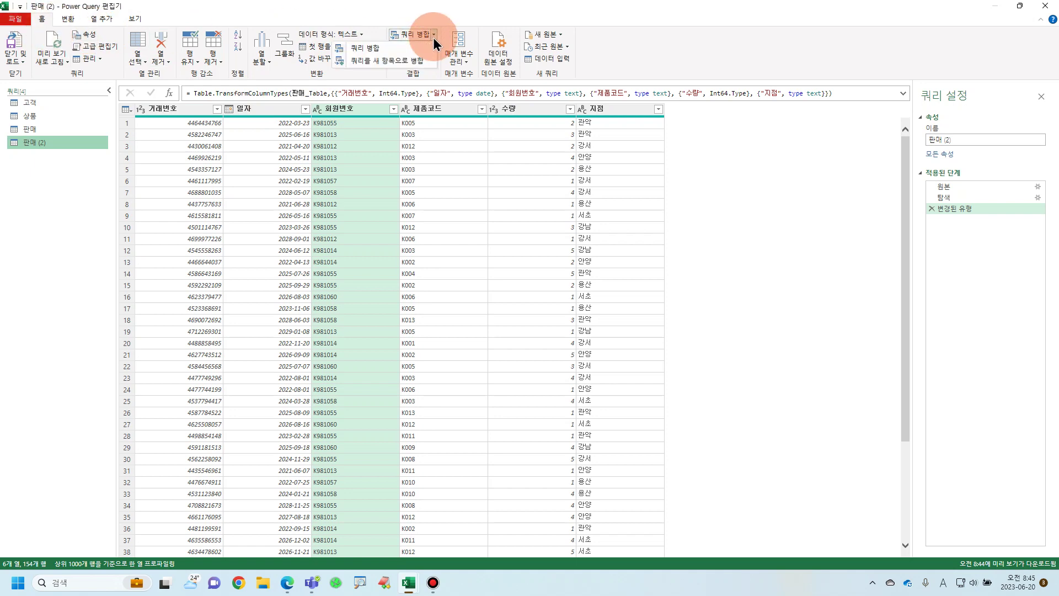
{"action": "left_click", "coordinate": [365, 48]}
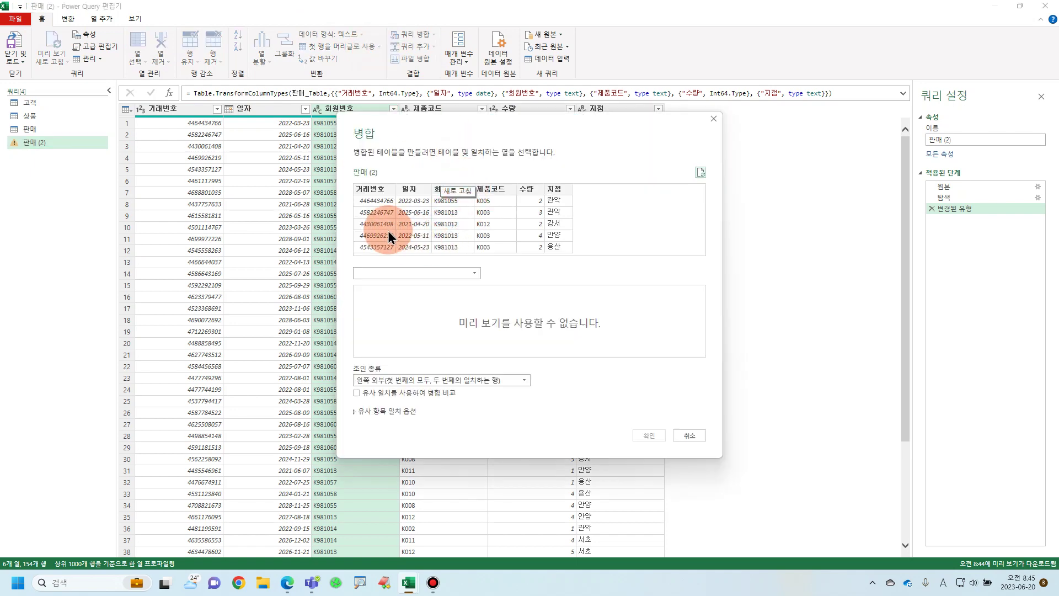
{"action": "left_click", "coordinate": [435, 272]}
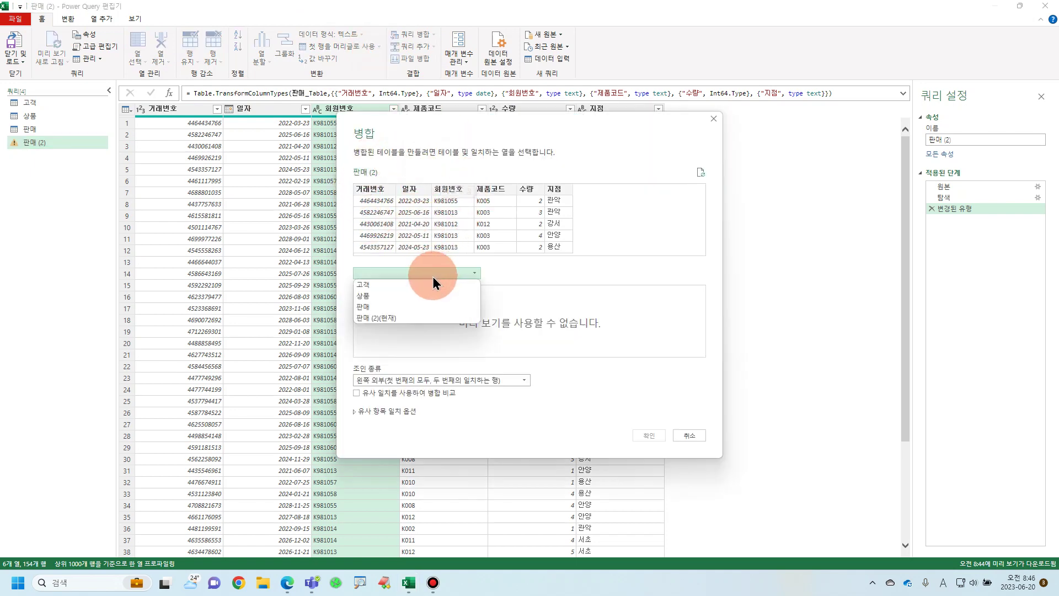
{"action": "left_click", "coordinate": [409, 296]}
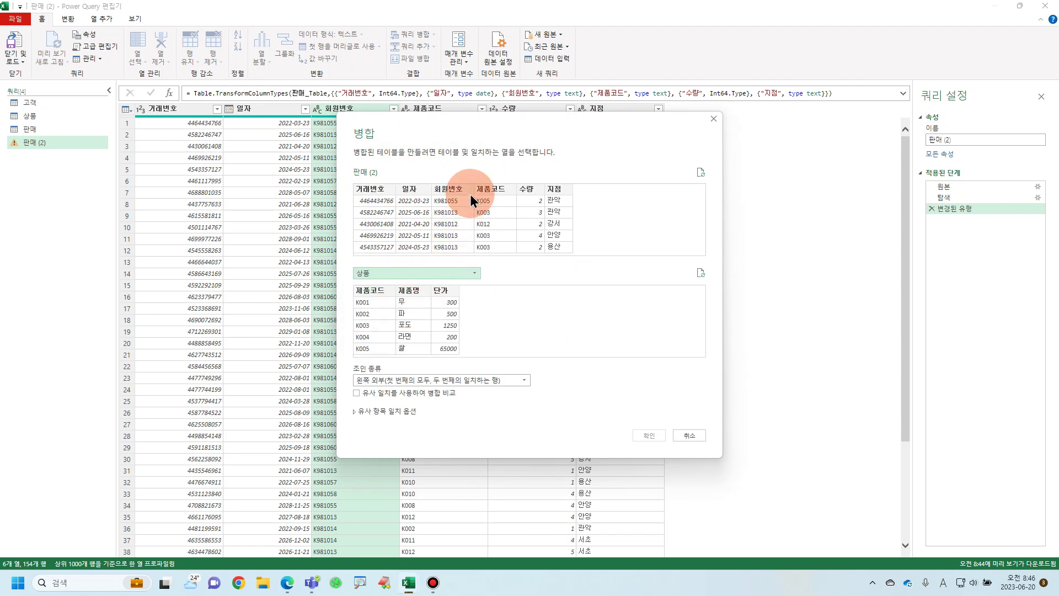
{"action": "left_click", "coordinate": [488, 189]}
{"action": "left_click", "coordinate": [378, 302]}
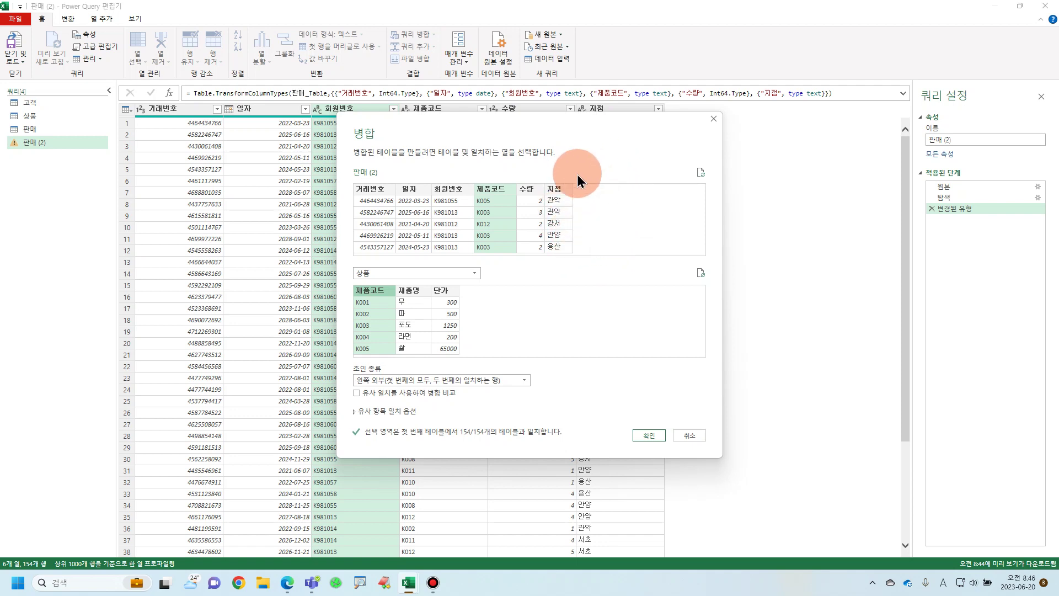
{"action": "left_click", "coordinate": [642, 437]}
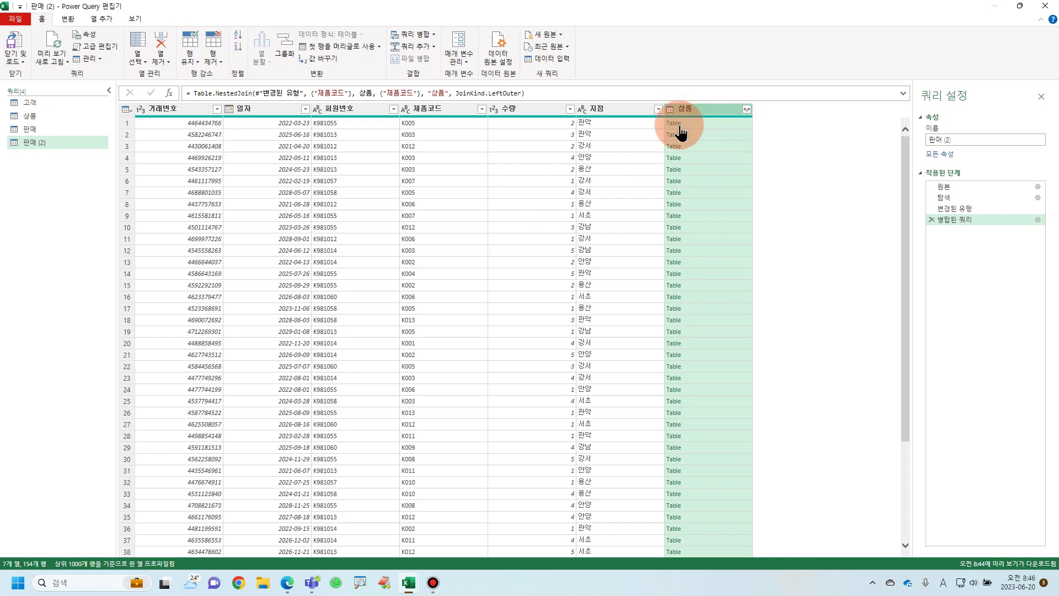
Expand the merged 상품 column to only 제품명 and 단가, without using the original column name as a prefix.
{"action": "left_click", "coordinate": [748, 110]}
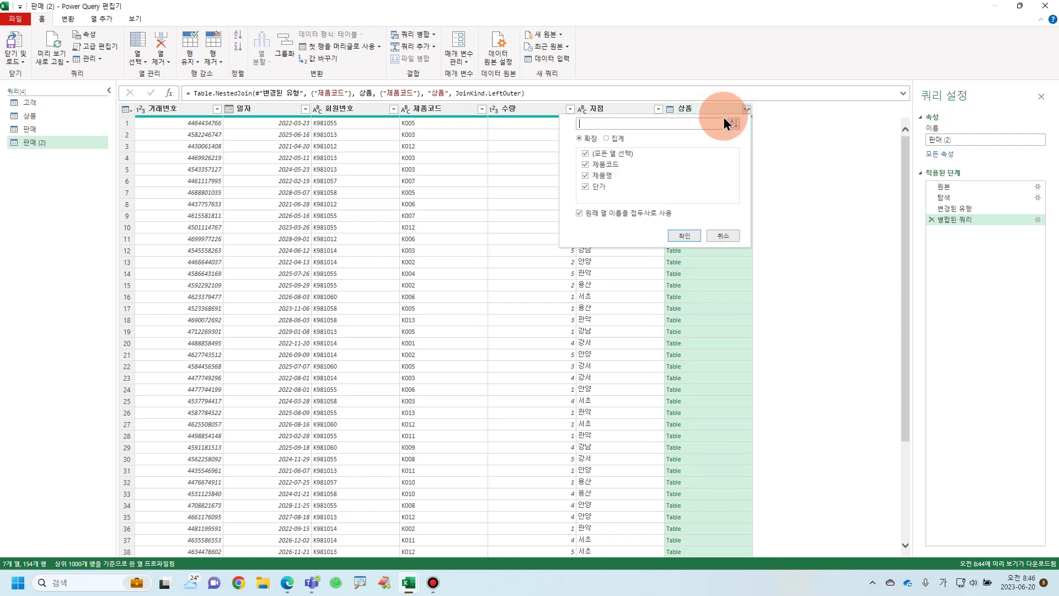
{"action": "left_click", "coordinate": [586, 165]}
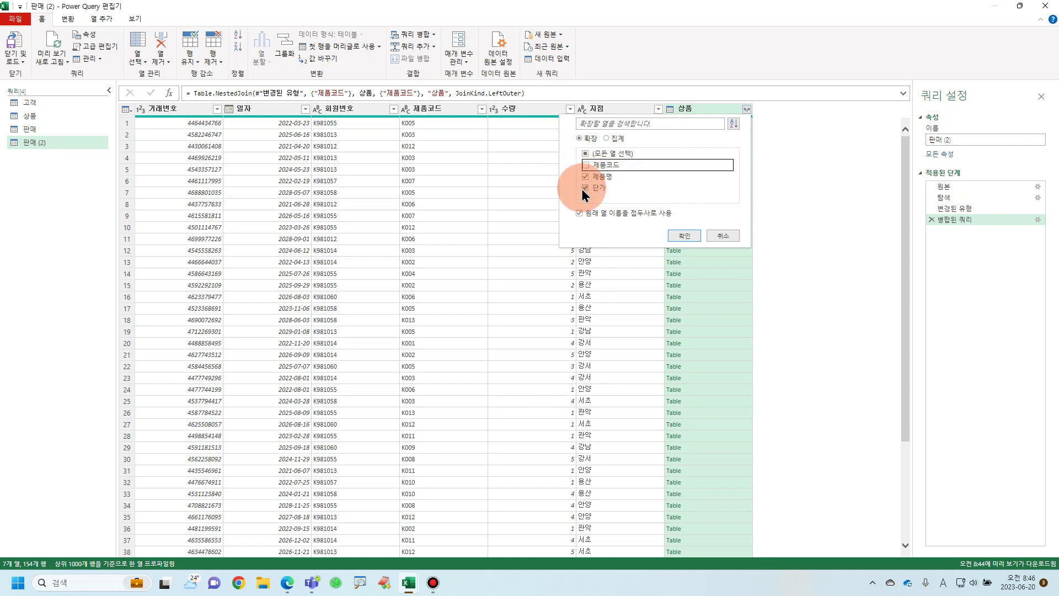
{"action": "left_click", "coordinate": [580, 214]}
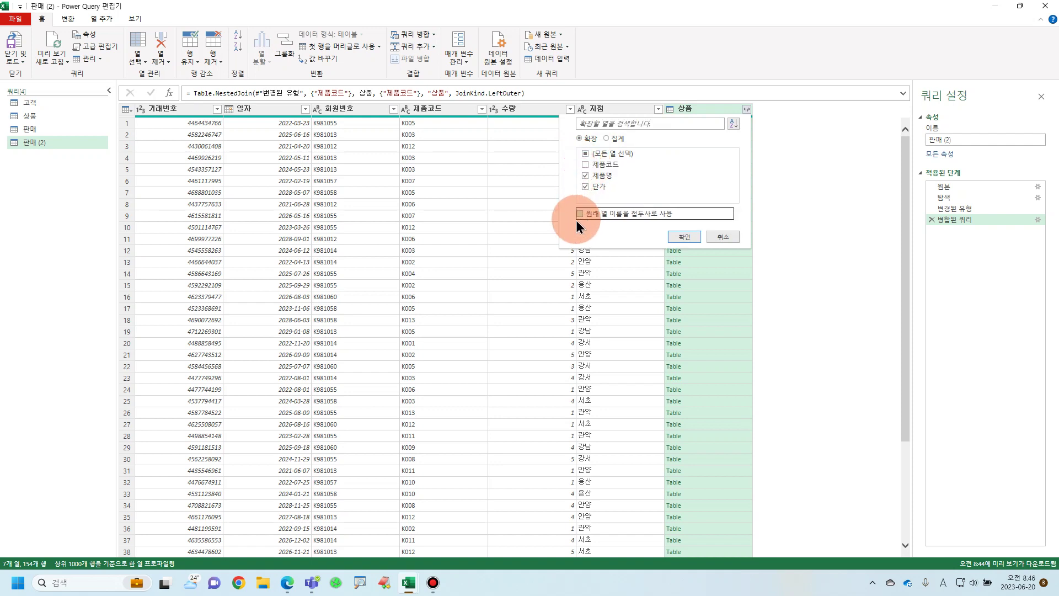
{"action": "left_click", "coordinate": [685, 237]}
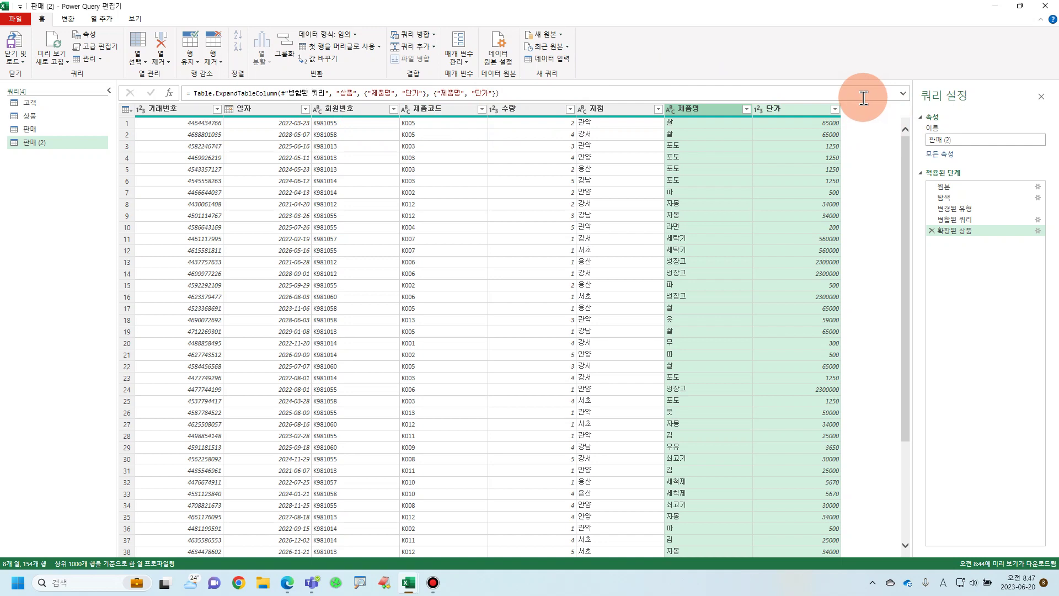
Add a custom column named 판매금액 calculated as [수량]*[단가] and set its data type to whole number.
{"action": "left_click", "coordinate": [101, 19]}
{"action": "left_click", "coordinate": [41, 37]}
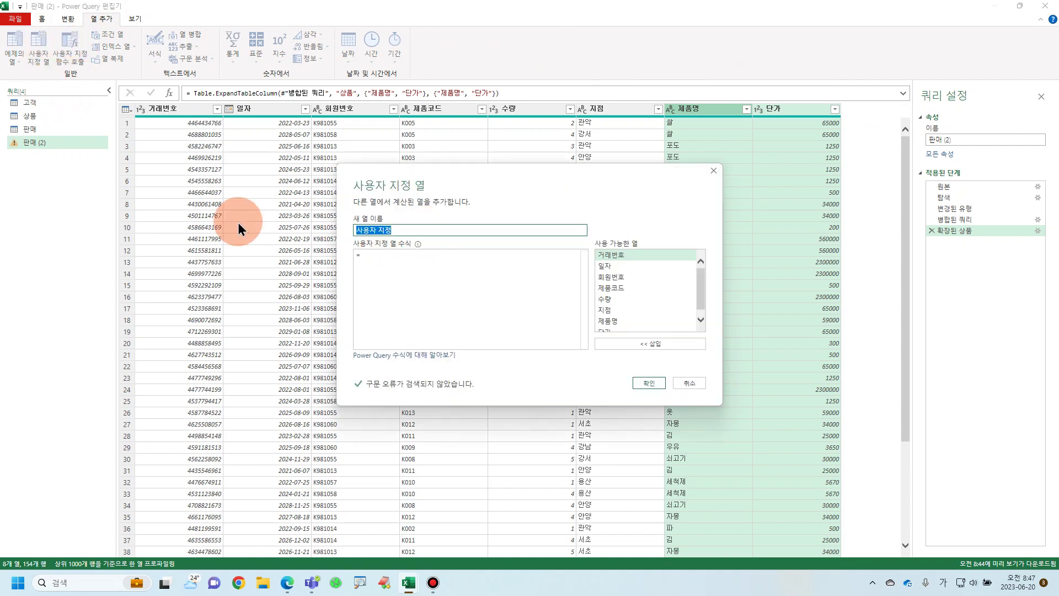
{"action": "type", "text": "판매금액"}
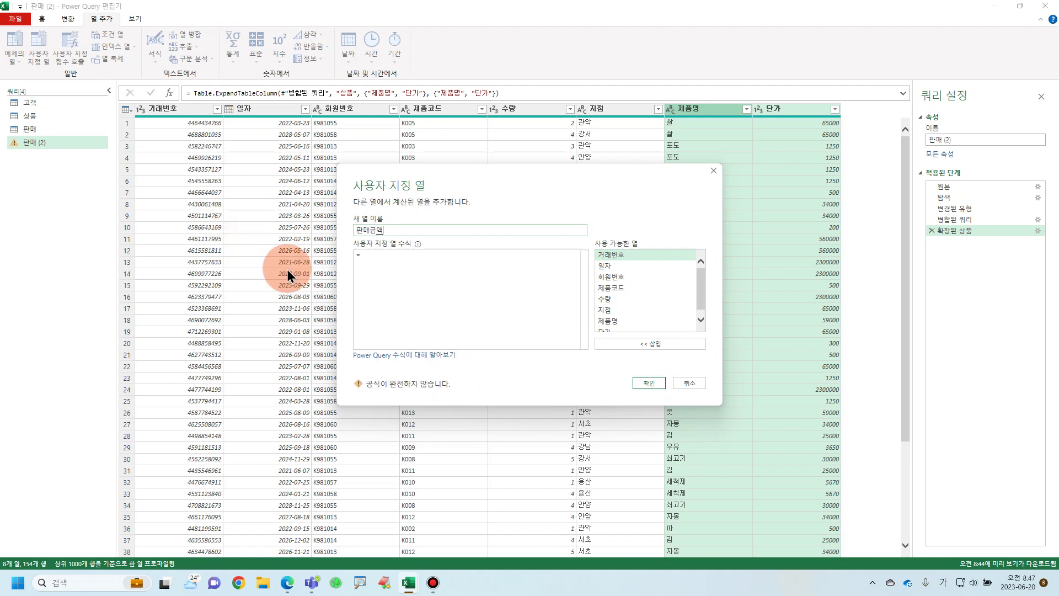
{"action": "scroll", "coordinate": [645, 304], "scroll_direction": "down", "scroll_amount": 1}
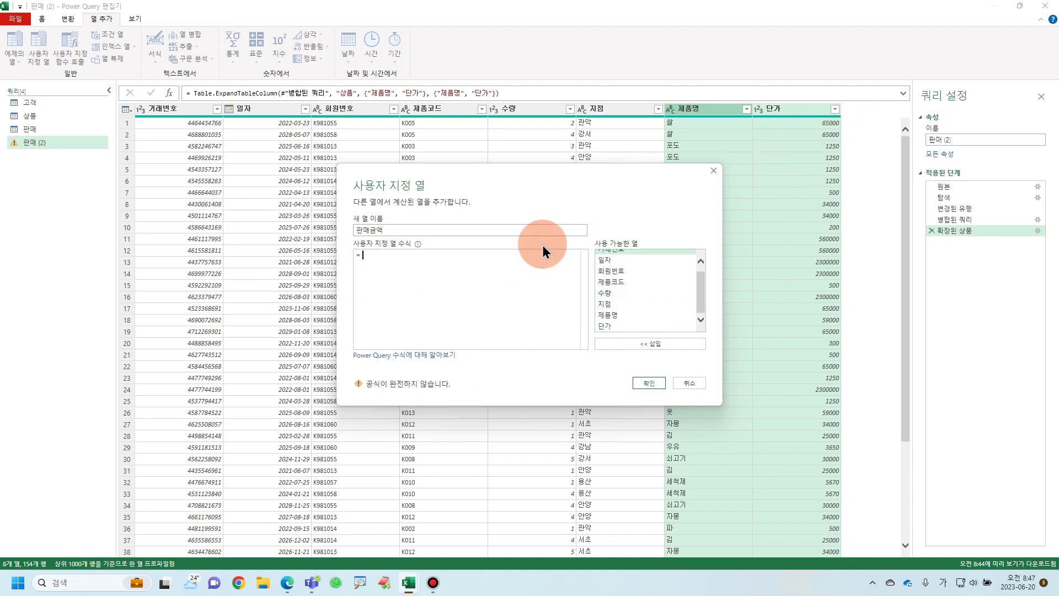
{"action": "double_click", "coordinate": [621, 292]}
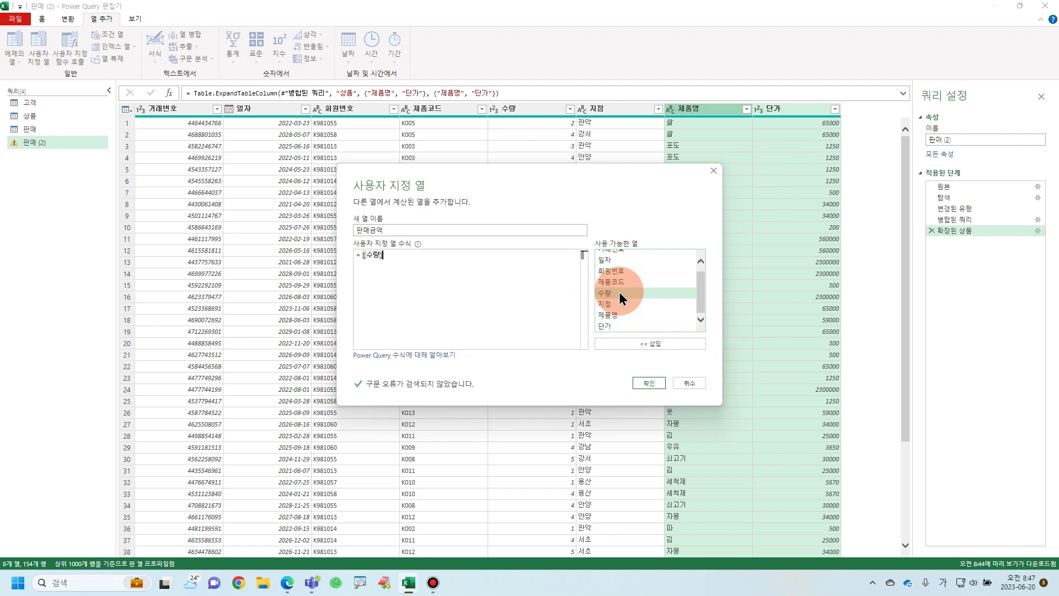
{"action": "type", "text": "*"}
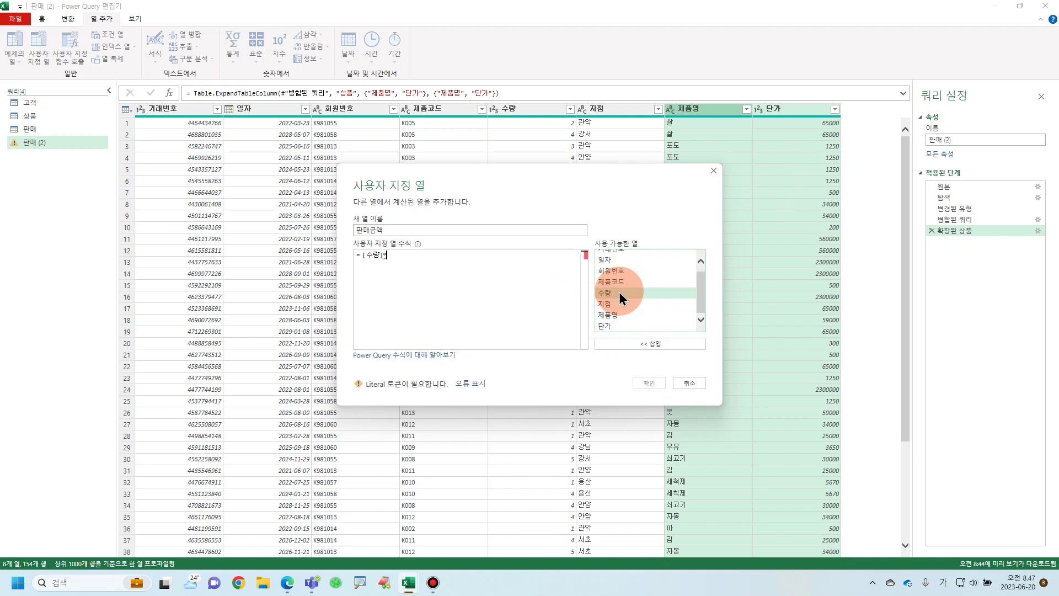
{"action": "double_click", "coordinate": [631, 328]}
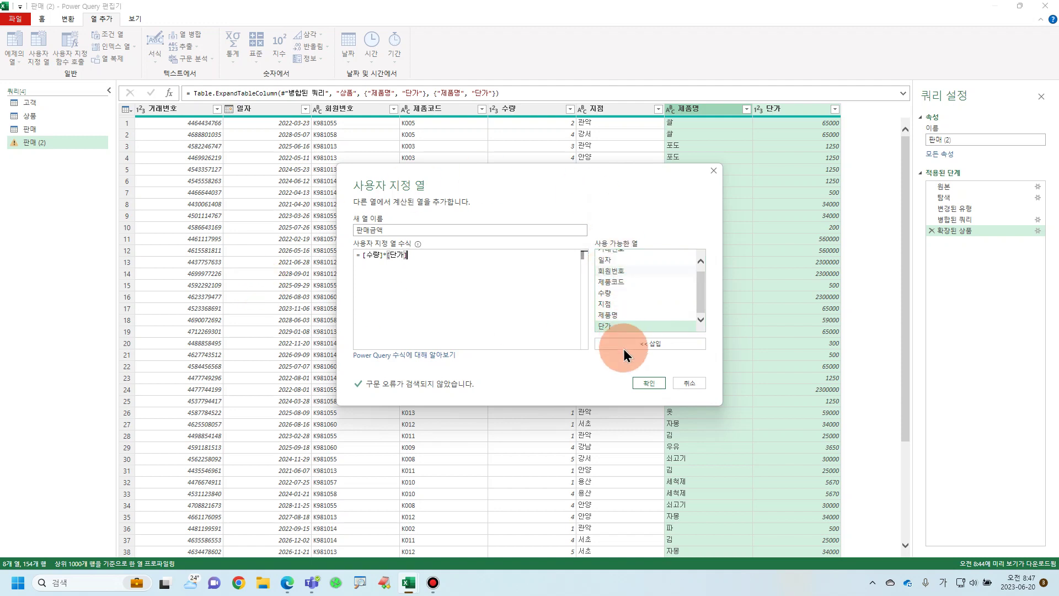
{"action": "left_click", "coordinate": [649, 381]}
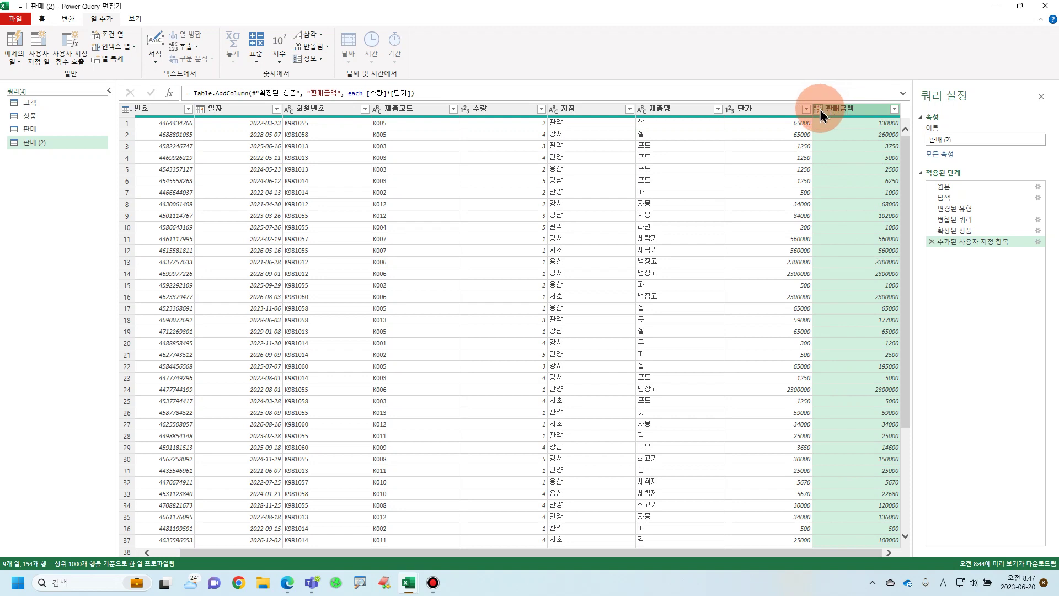
{"action": "left_click", "coordinate": [820, 110]}
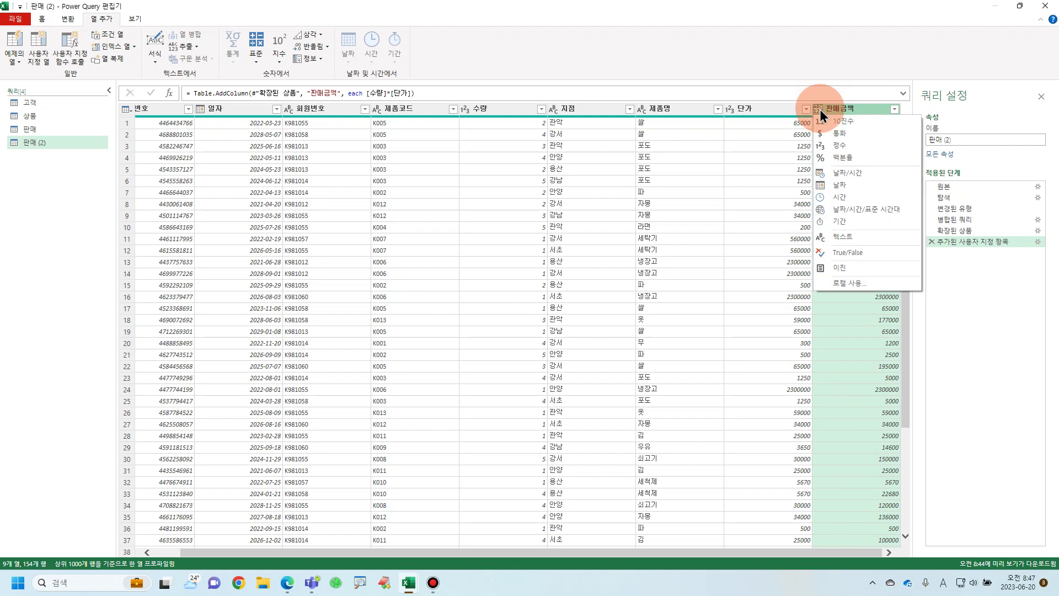
{"action": "left_click", "coordinate": [830, 145]}
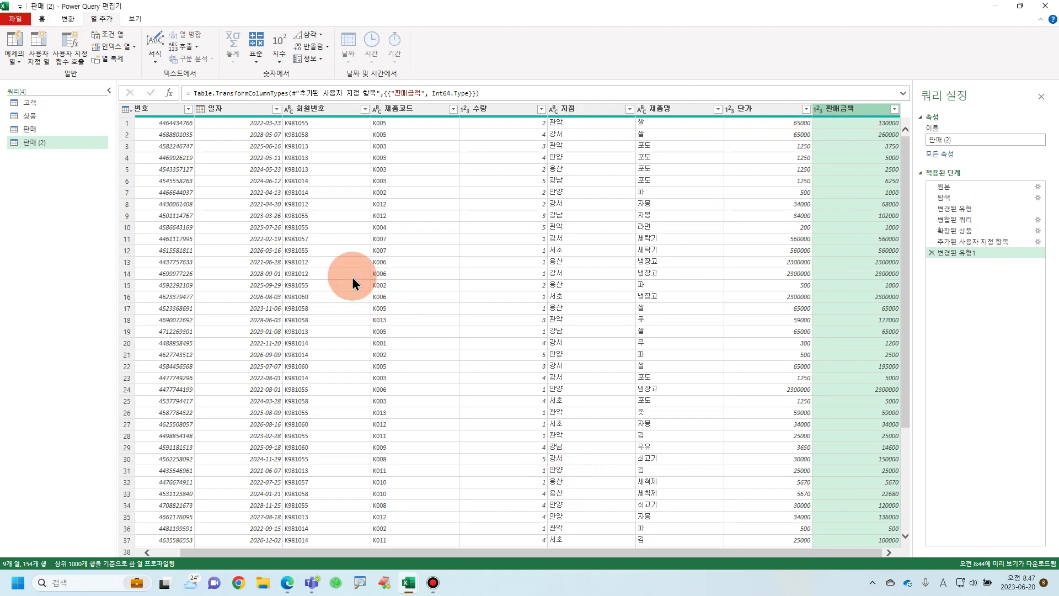
Start grouping the rows by 회원번호 with the advanced grouping options.
{"action": "left_click", "coordinate": [321, 115]}
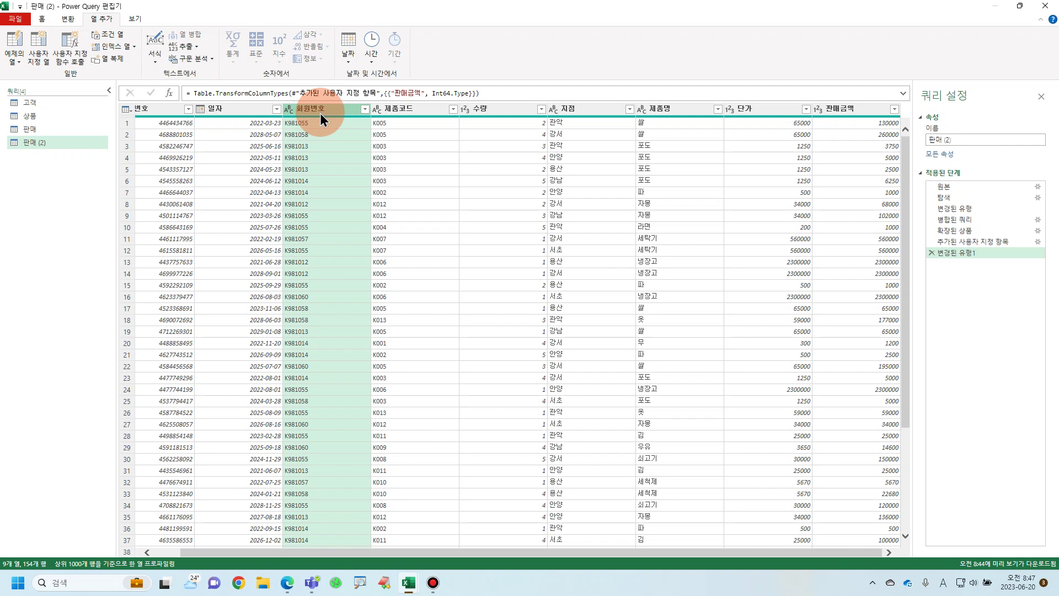
{"action": "left_click", "coordinate": [41, 19]}
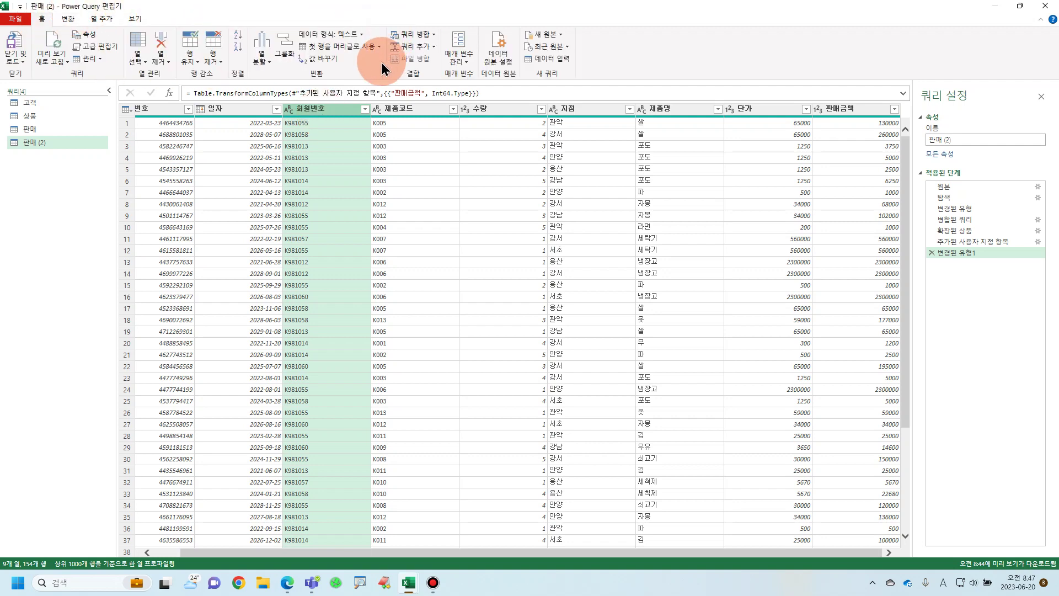
{"action": "left_click", "coordinate": [282, 47]}
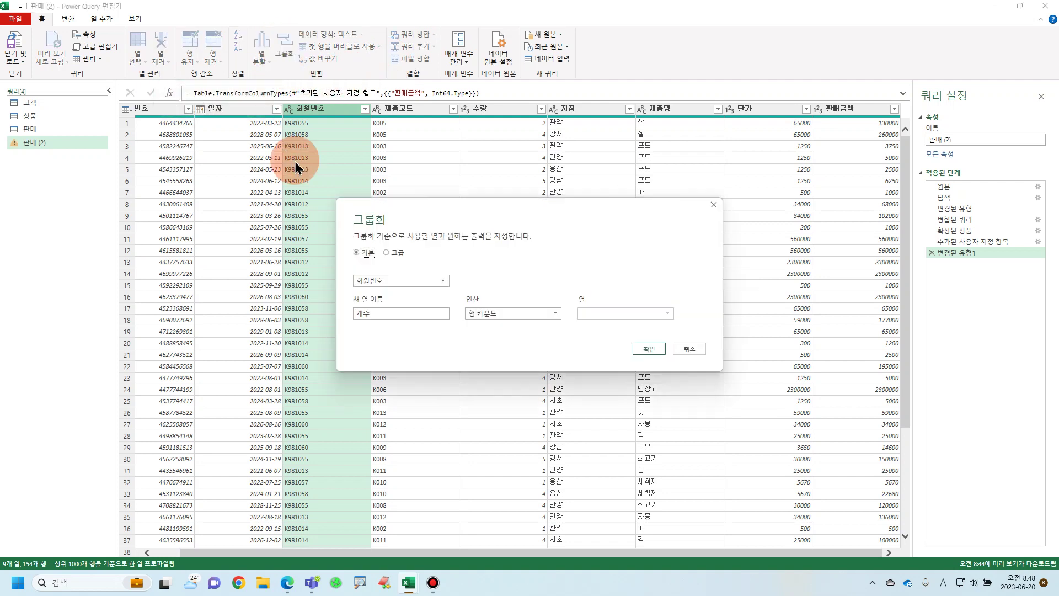
{"action": "left_click", "coordinate": [387, 252]}
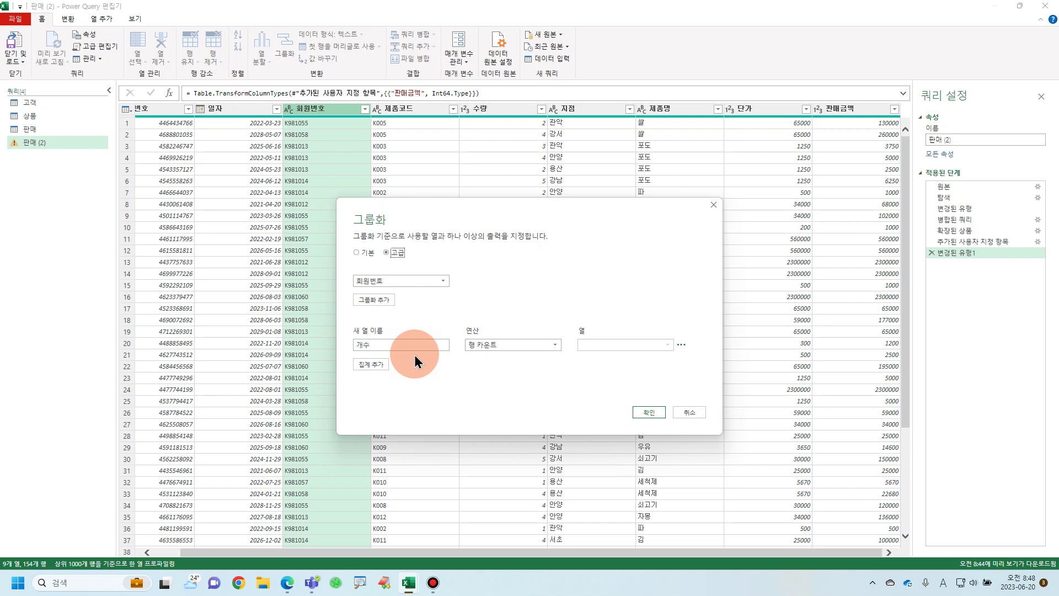
Define the first aggregation as 구입수량, the sum of the 판매금액 column.
{"action": "left_click_drag", "start_coordinate": [416, 345], "coordinate": [273, 332]}
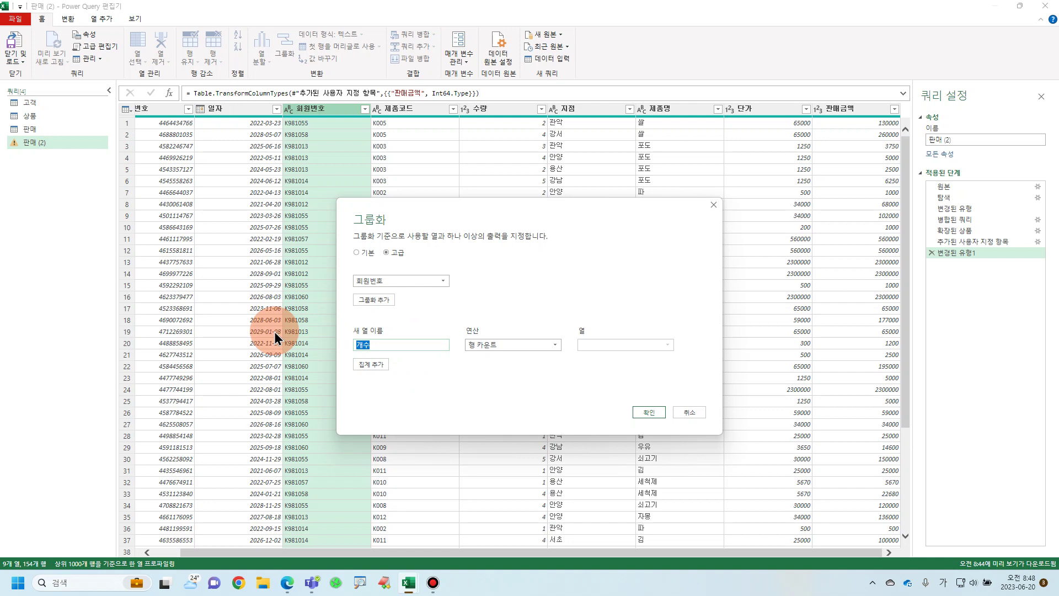
{"action": "type", "text": "판매수"}
{"action": "type", "text": "량"}
{"action": "key", "text": "BackSpace"}
{"action": "key", "text": "BackSpace"}
{"action": "key", "text": "BackSpace"}
{"action": "key", "text": "BackSpace"}
{"action": "type", "text": "구입수량"}
{"action": "left_click", "coordinate": [498, 348]}
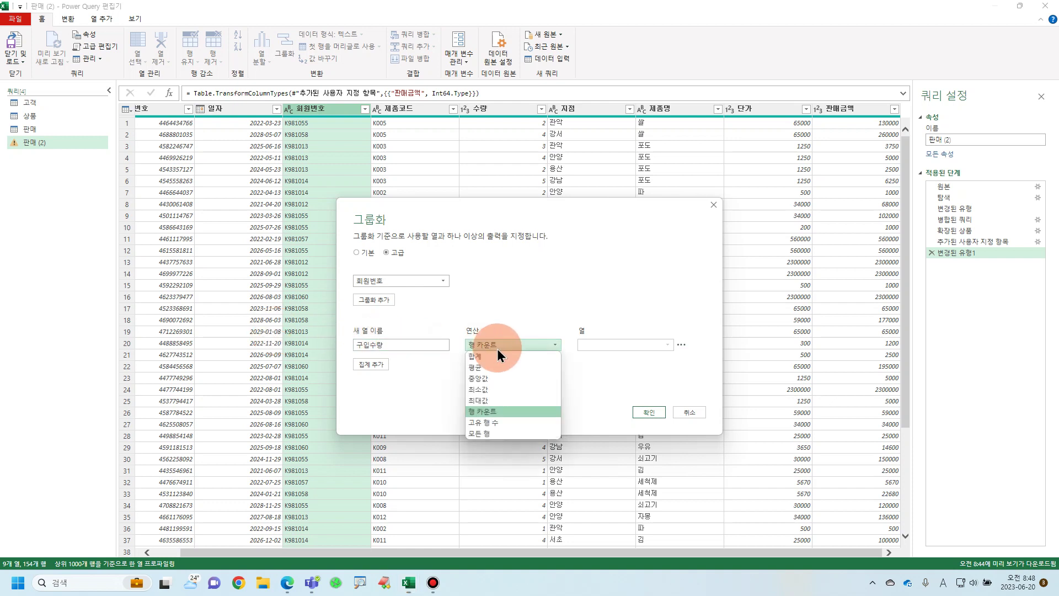
{"action": "left_click", "coordinate": [497, 358]}
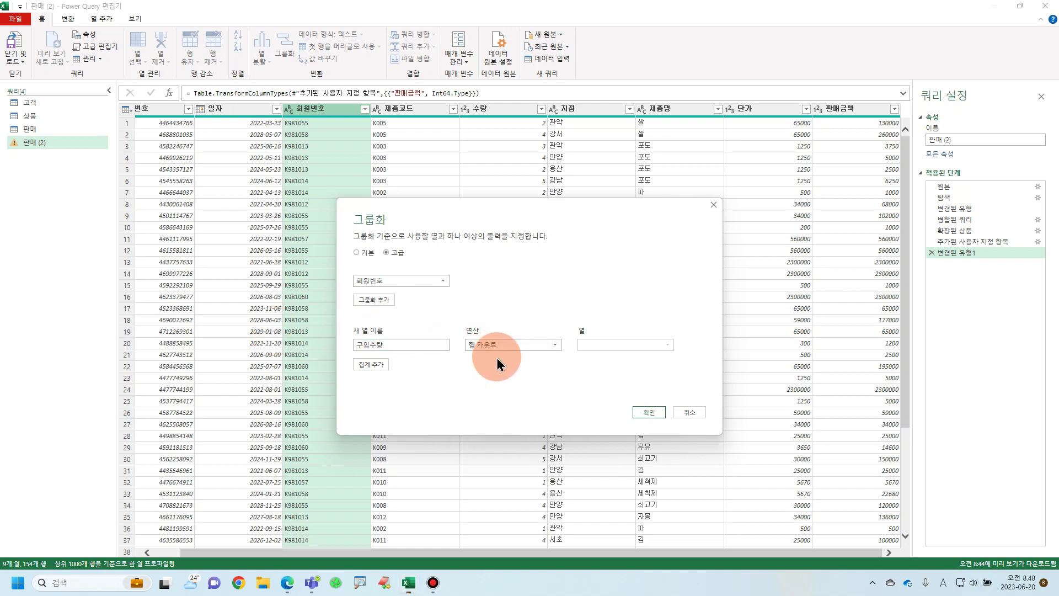
{"action": "left_click", "coordinate": [598, 349]}
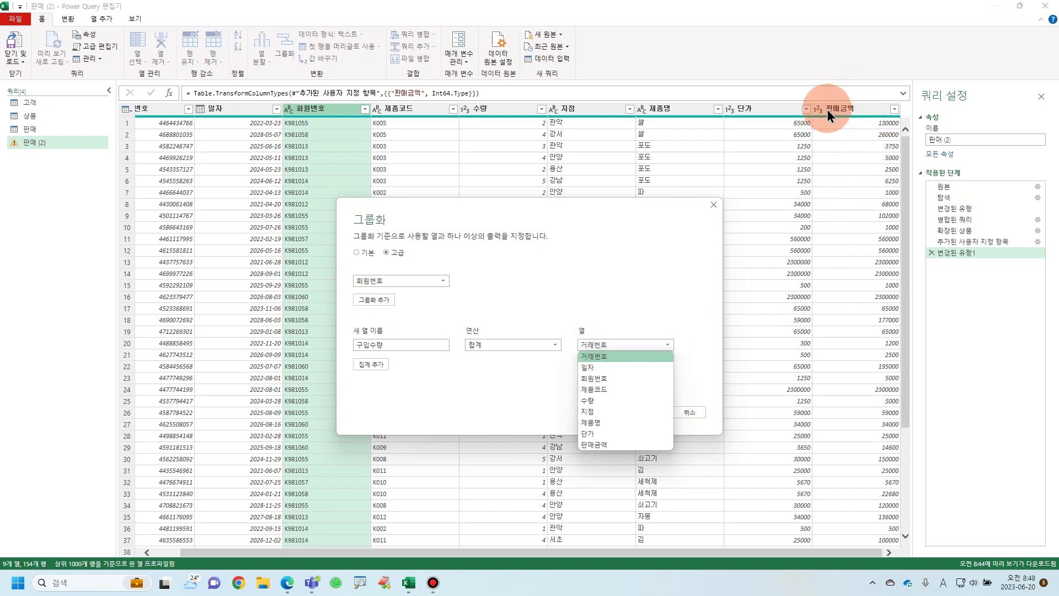
{"action": "left_click", "coordinate": [619, 443]}
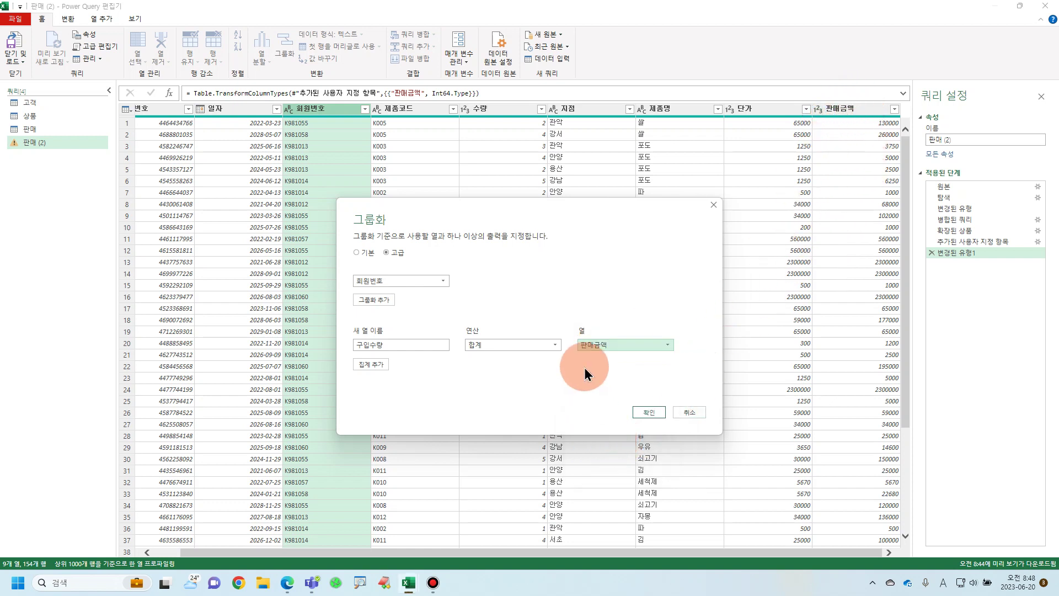
Rename the first aggregation as 구입건수 and make it a row count.
{"action": "left_click", "coordinate": [406, 345]}
{"action": "key", "text": "BackSpace"}
{"action": "key", "text": "BackSpace"}
{"action": "type", "text": "ㄱ"}
{"action": "type", "text": "수"}
{"action": "left_click", "coordinate": [537, 345]}
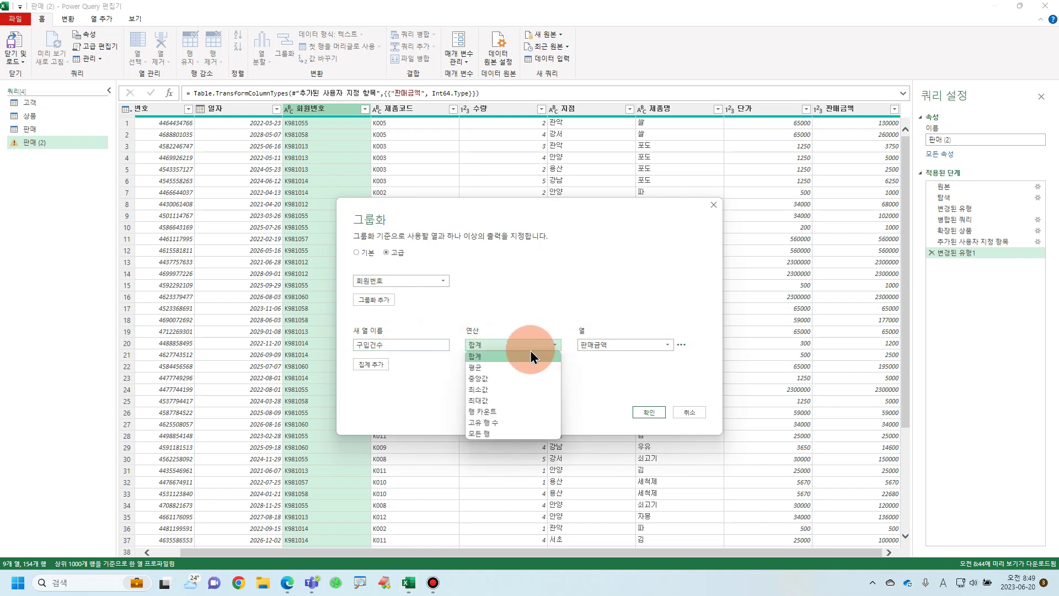
{"action": "left_click", "coordinate": [517, 414]}
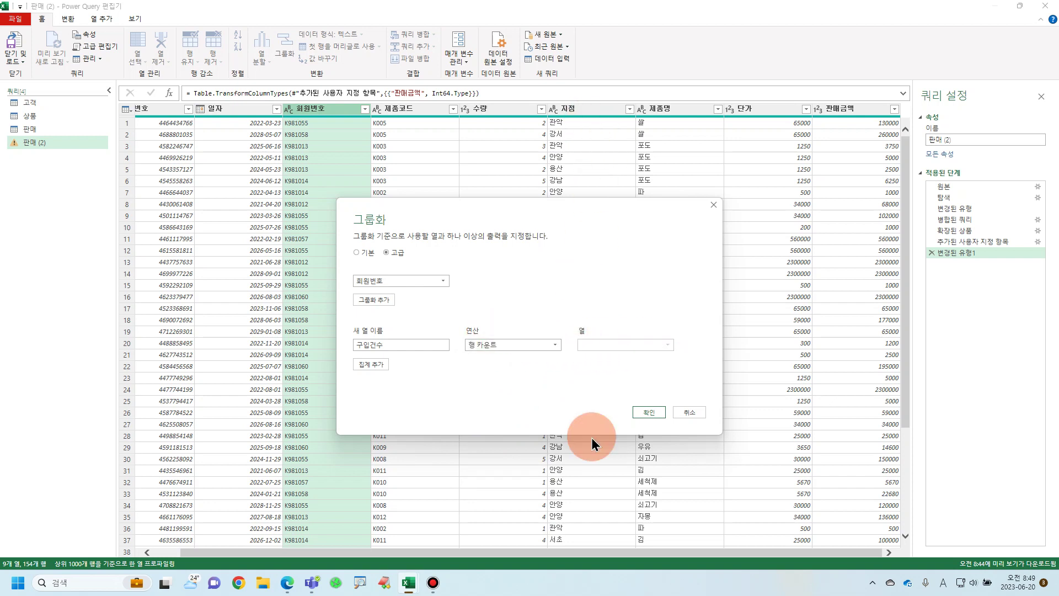
Add a second aggregation named 구입금액 that sums 판매금액, and apply the grouping.
{"action": "left_click", "coordinate": [371, 365]}
{"action": "left_click", "coordinate": [383, 366]}
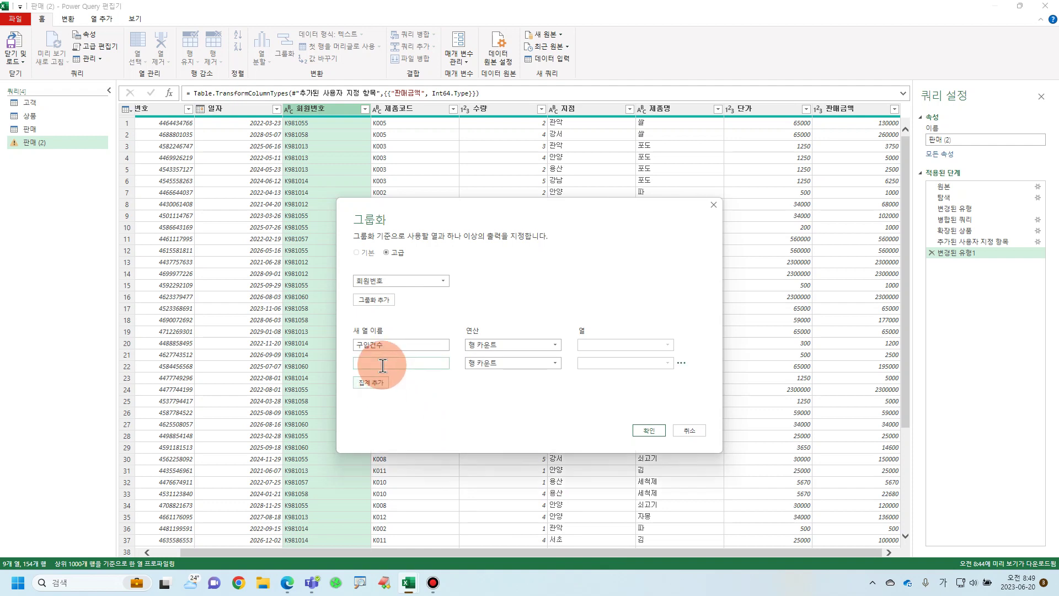
{"action": "type", "text": "귀"}
{"action": "type", "text": "입금액"}
{"action": "left_click", "coordinate": [510, 362]}
{"action": "left_click", "coordinate": [507, 376]}
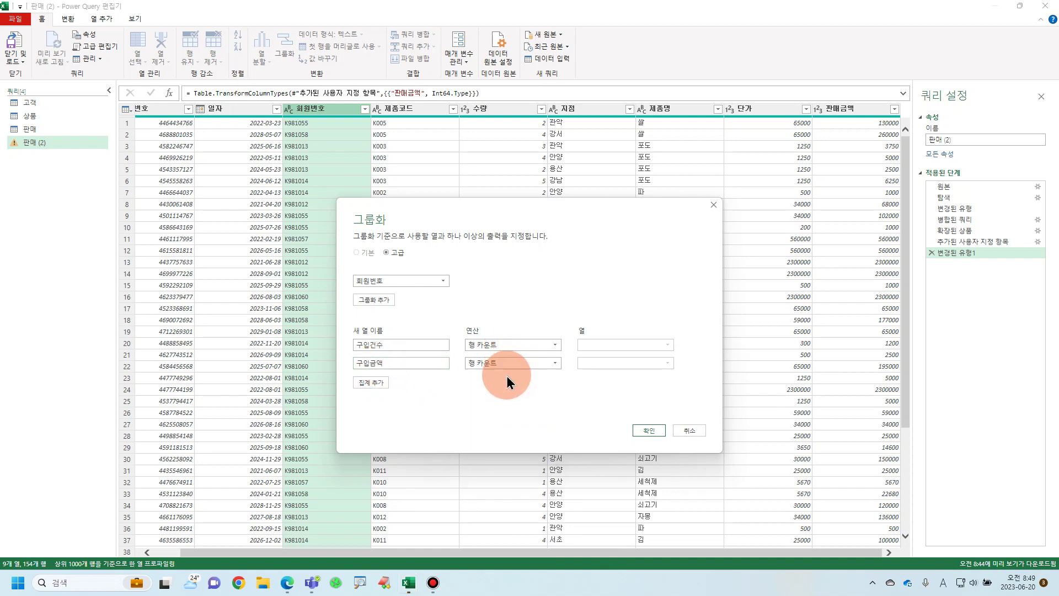
{"action": "left_click", "coordinate": [624, 363]}
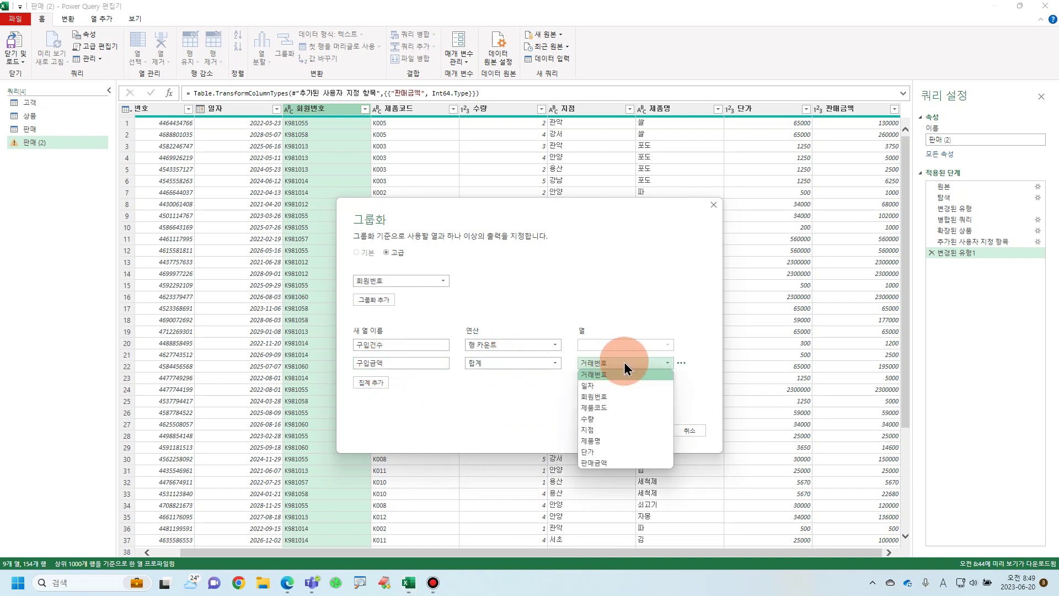
{"action": "left_click", "coordinate": [617, 462]}
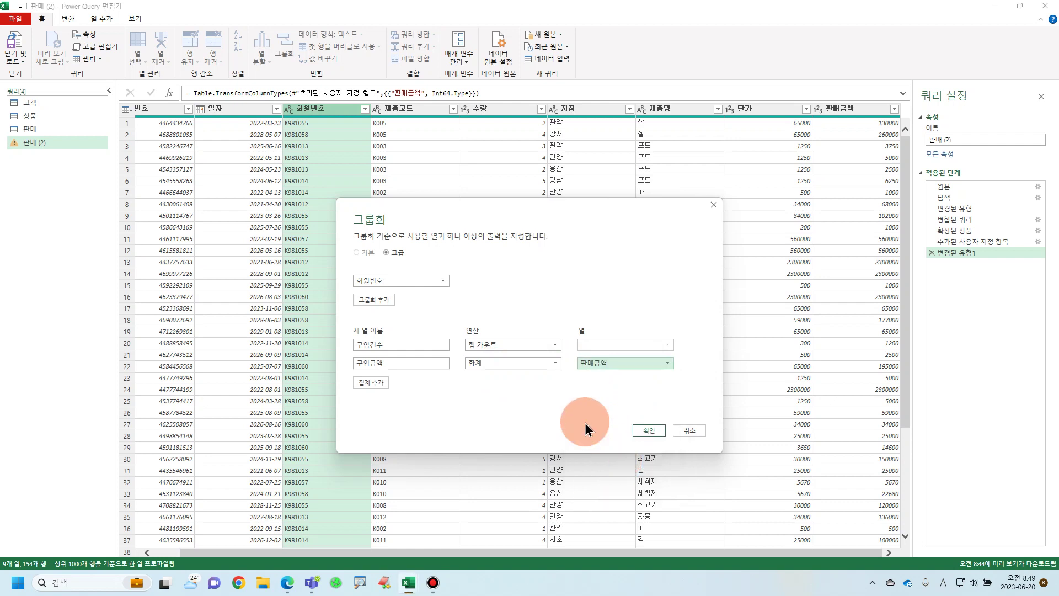
{"action": "left_click", "coordinate": [648, 431]}
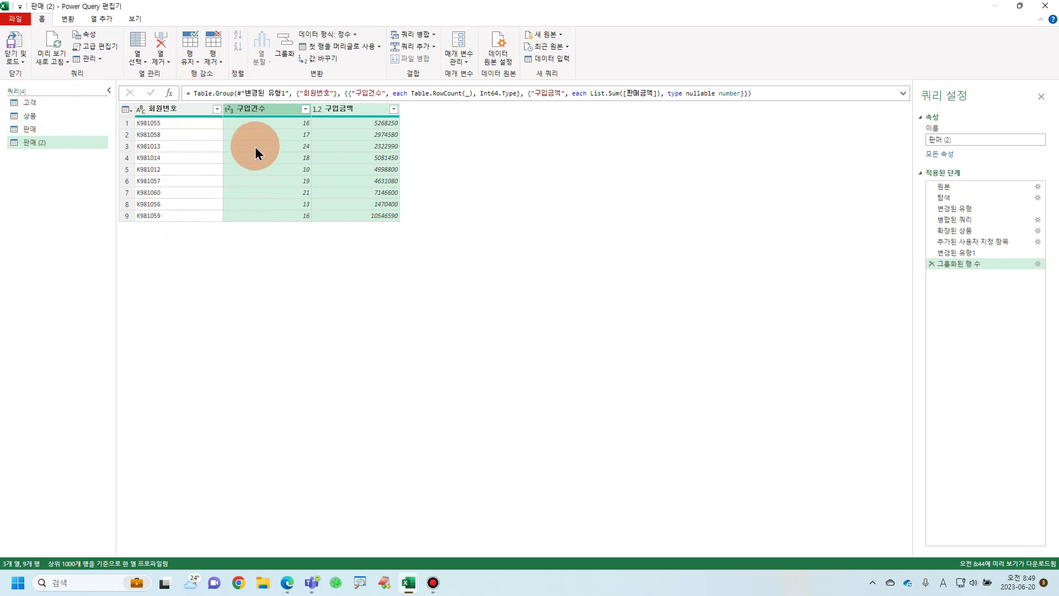
Rename the 판매 (2) query as 고객집계.
{"action": "double_click", "coordinate": [41, 143]}
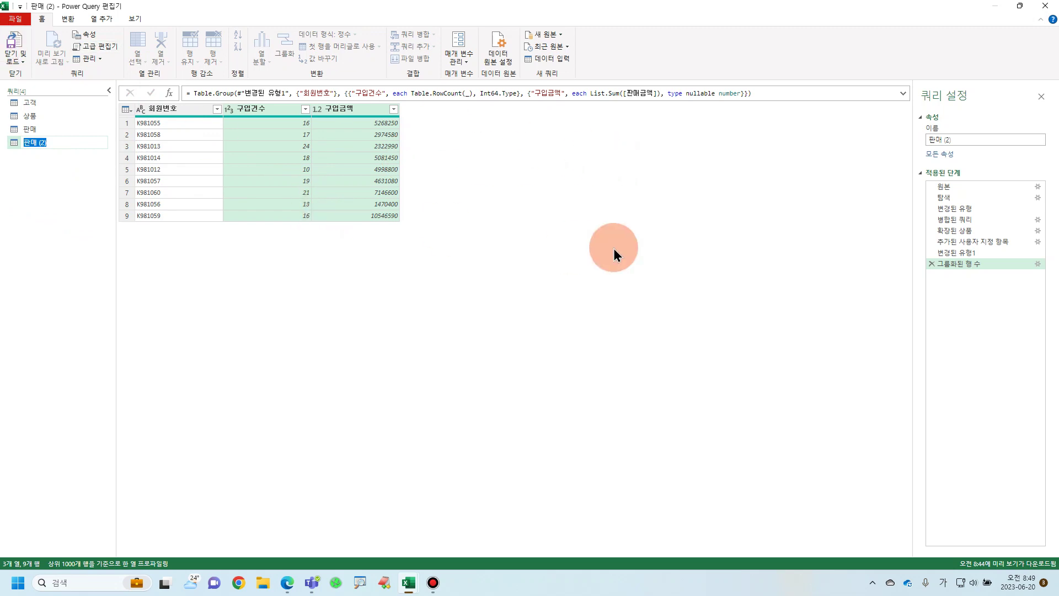
{"action": "key", "text": "BackSpace"}
{"action": "type", "text": "ㄱ"}
{"action": "type", "text": "개"}
{"action": "type", "text": "집계"}
{"action": "key", "text": "Return"}
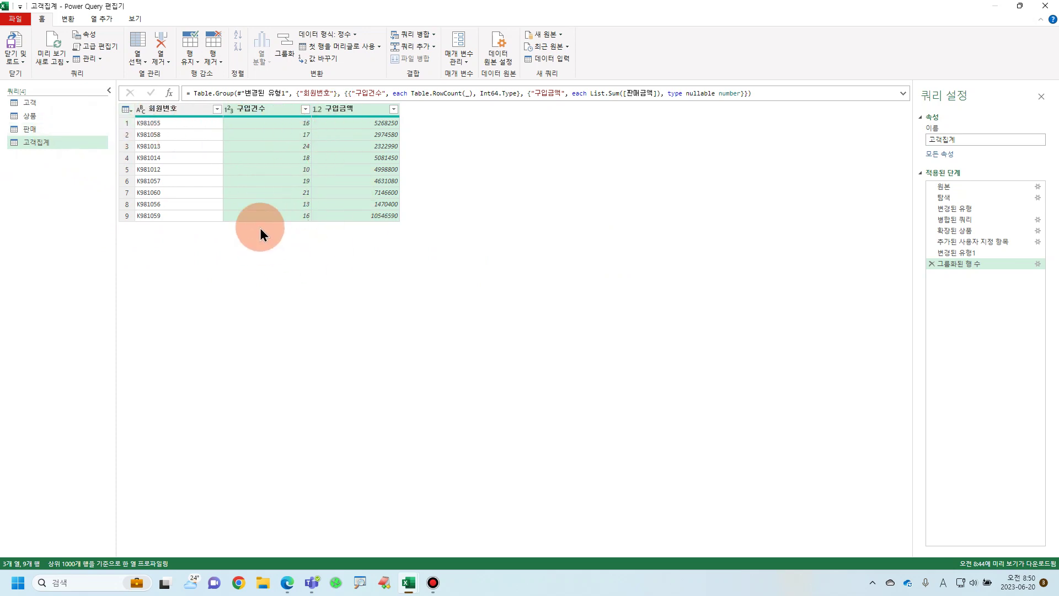
Review the 고객 and 고객집계 queries, then close and load all queries as connection only, adding them to the data model.
{"action": "left_click", "coordinate": [30, 102]}
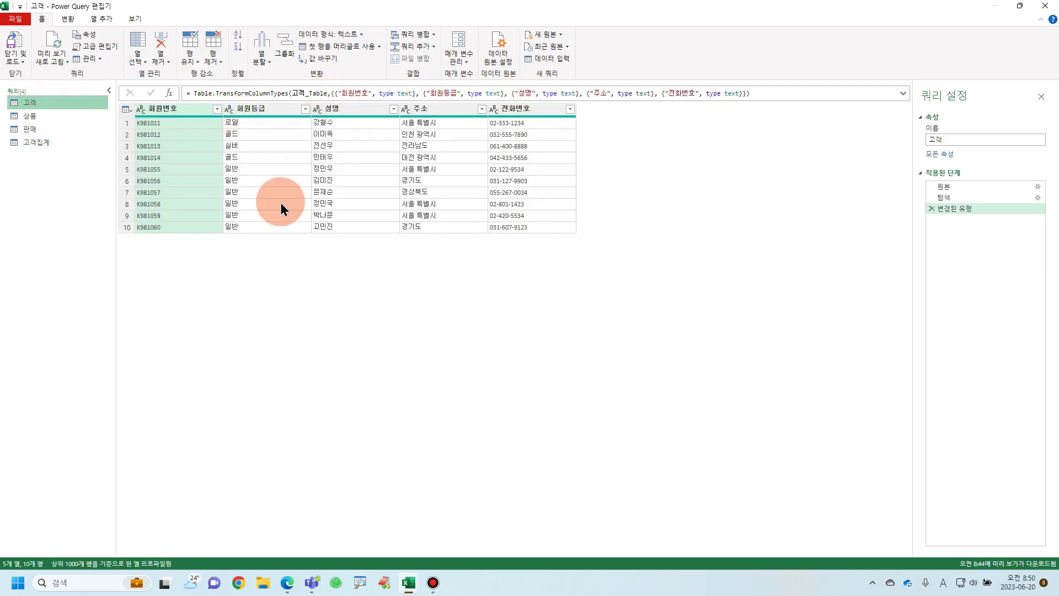
{"action": "left_click", "coordinate": [36, 148]}
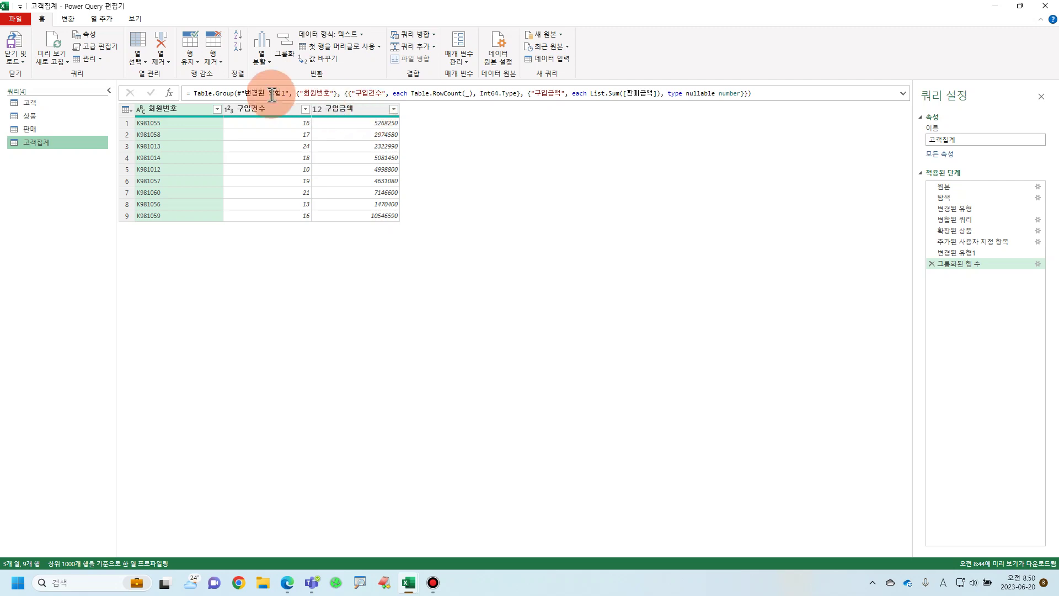
{"action": "left_click", "coordinate": [29, 24]}
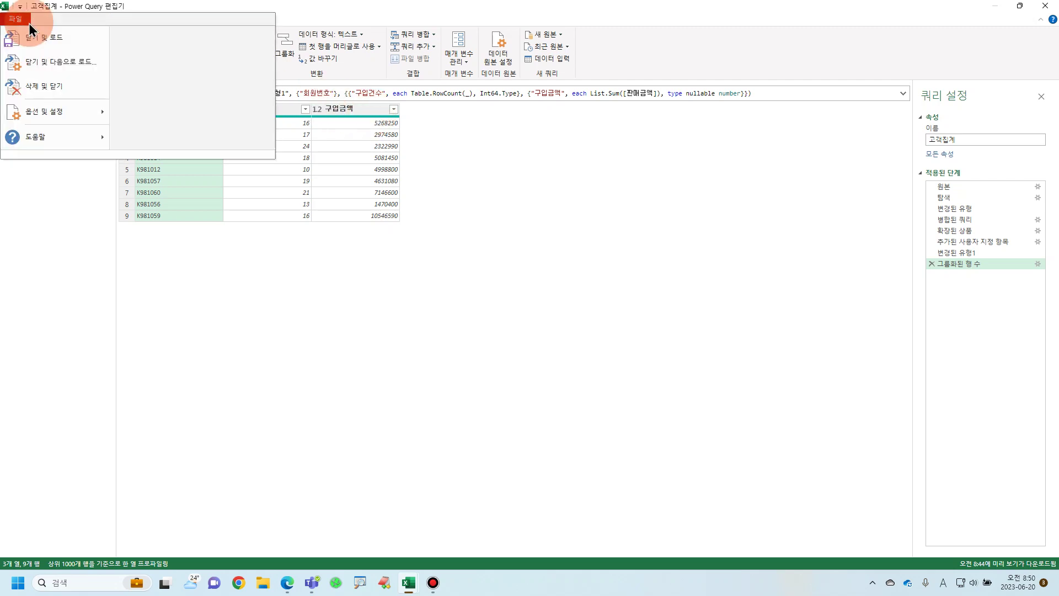
{"action": "left_click", "coordinate": [50, 60]}
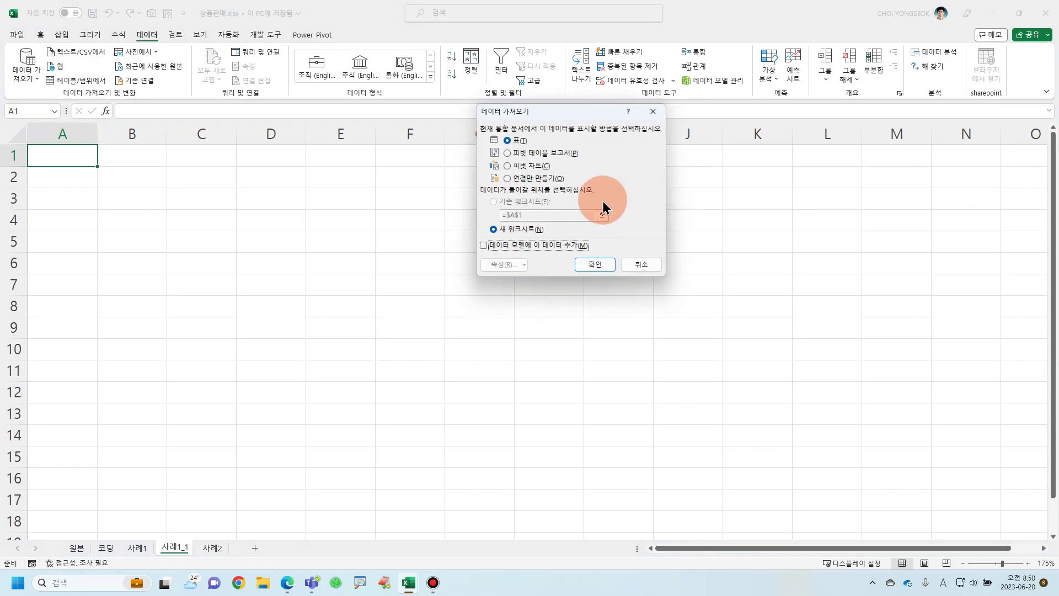
{"action": "left_click", "coordinate": [484, 245]}
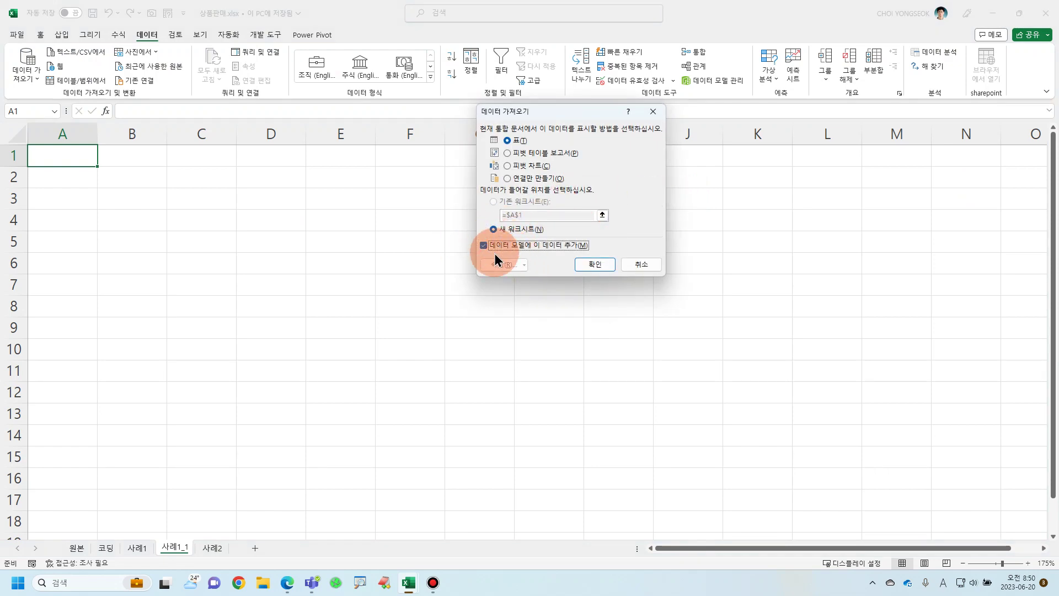
{"action": "left_click", "coordinate": [507, 180]}
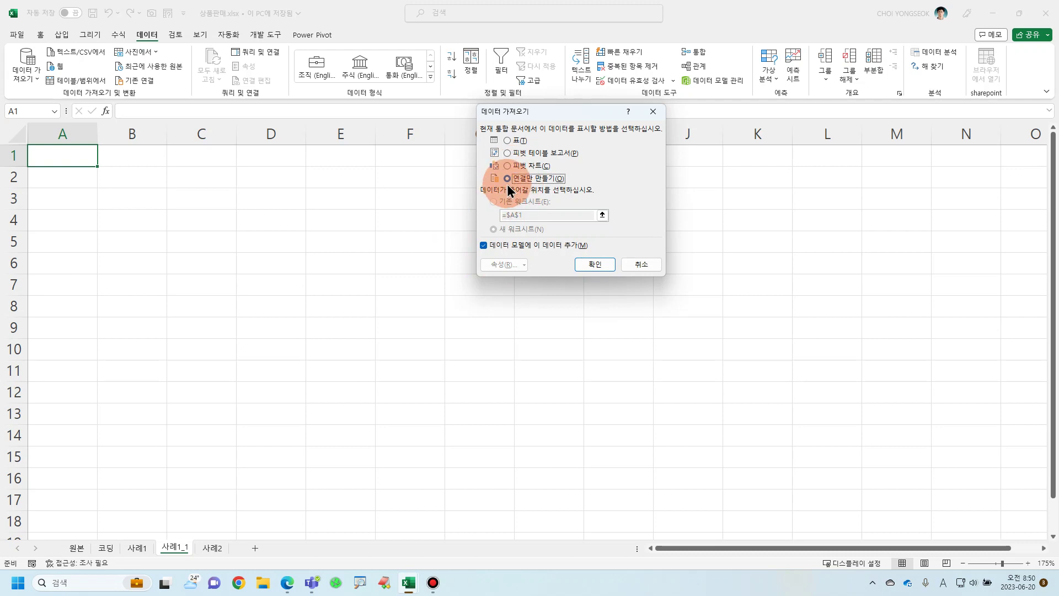
{"action": "left_click", "coordinate": [583, 263]}
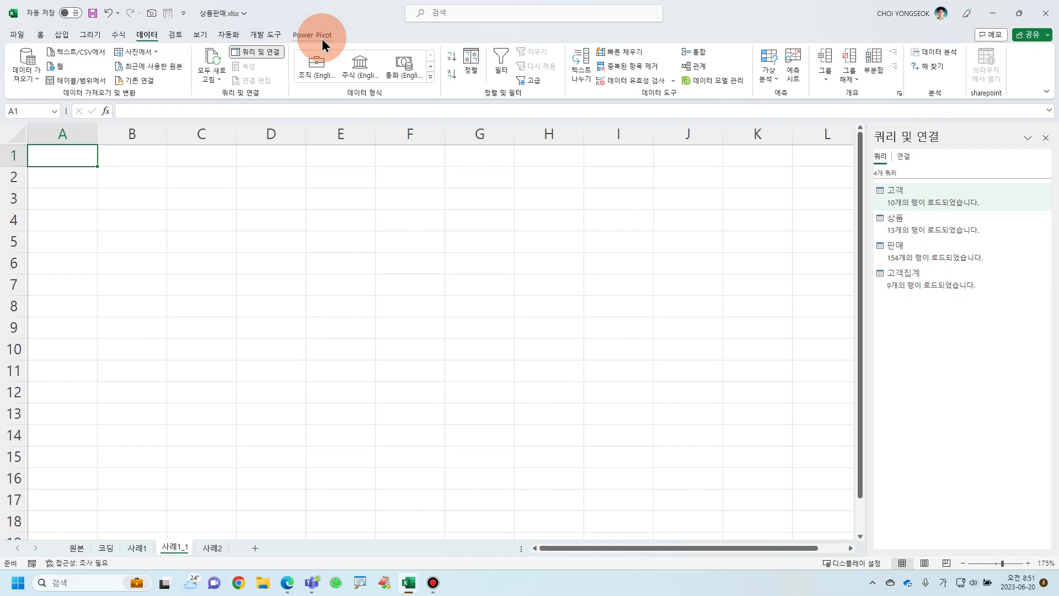
Open the Power Pivot data model window and show the tables in diagram view.
{"action": "left_click", "coordinate": [322, 36]}
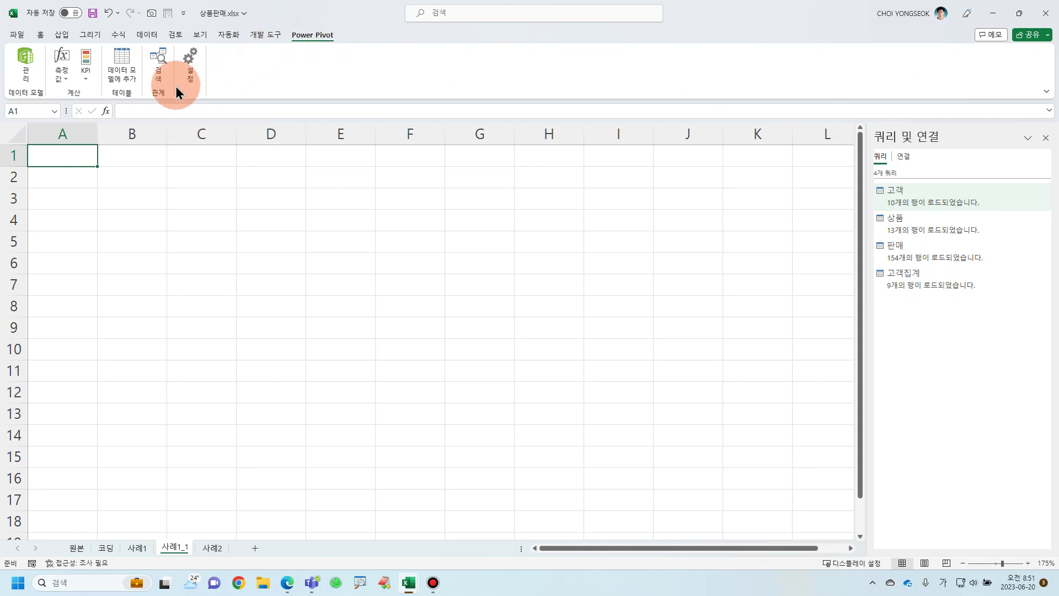
{"action": "left_click", "coordinate": [21, 72]}
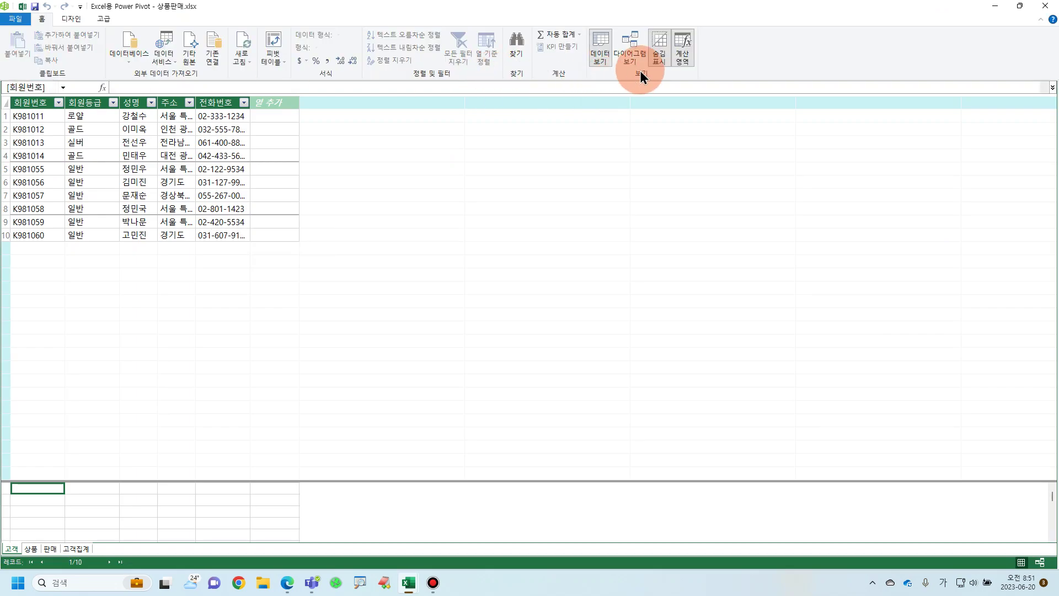
{"action": "left_click", "coordinate": [634, 54]}
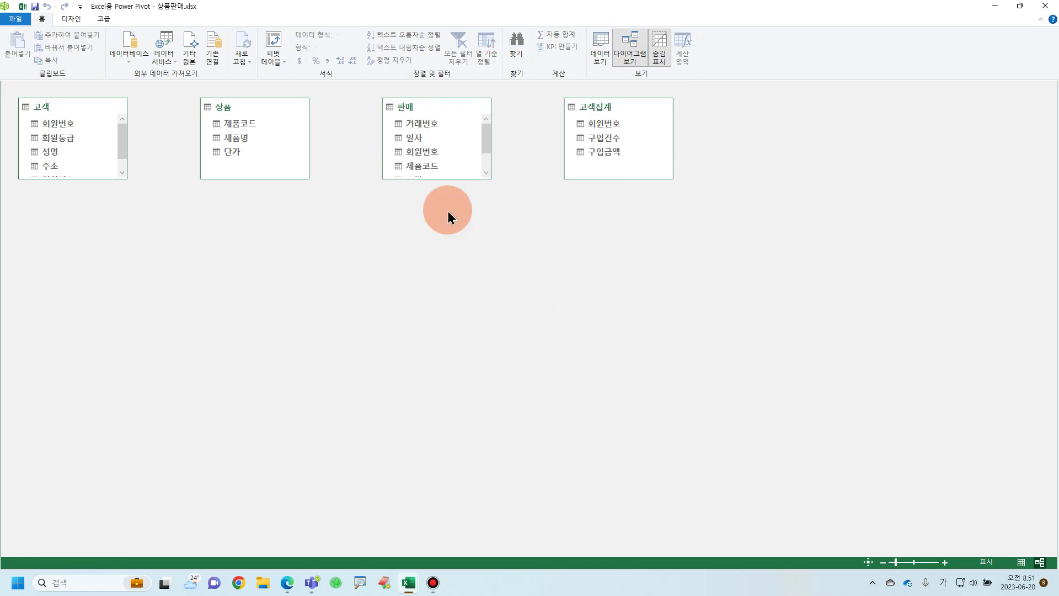
Arrange the 판매 table below the 고객 and 상품 tables, and enlarge 판매 and 고객 so all their fields show.
{"action": "left_click_drag", "start_coordinate": [426, 99], "coordinate": [231, 273]}
{"action": "left_click_drag", "start_coordinate": [154, 273], "coordinate": [153, 273]}
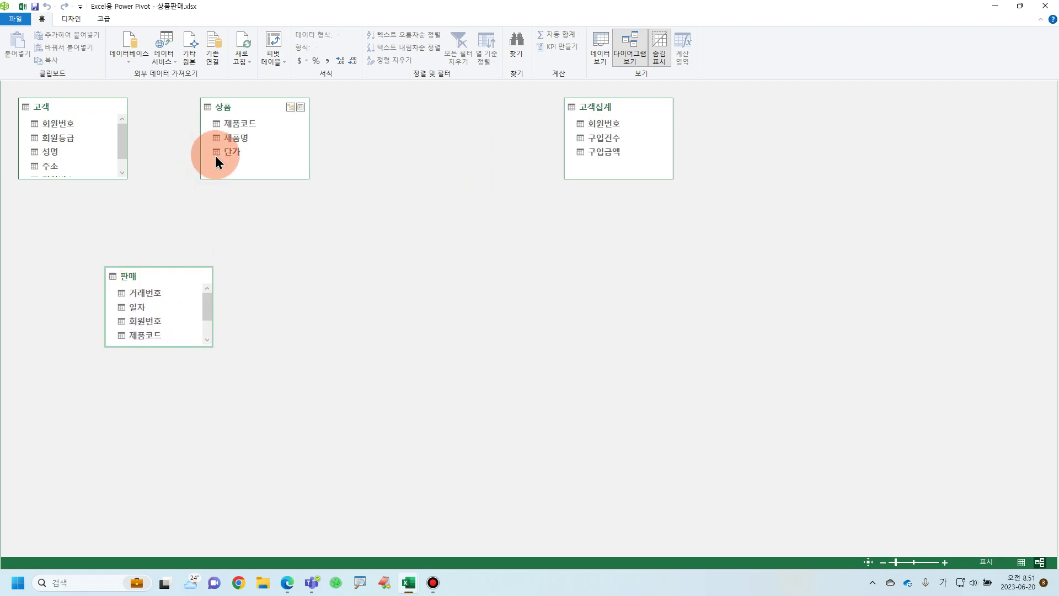
{"action": "left_click", "coordinate": [74, 107]}
{"action": "left_click_drag", "start_coordinate": [74, 107], "coordinate": [116, 108]}
{"action": "left_click_drag", "start_coordinate": [245, 107], "coordinate": [296, 107]}
{"action": "left_click_drag", "start_coordinate": [125, 111], "coordinate": [137, 113]}
{"action": "left_click_drag", "start_coordinate": [208, 346], "coordinate": [208, 413]}
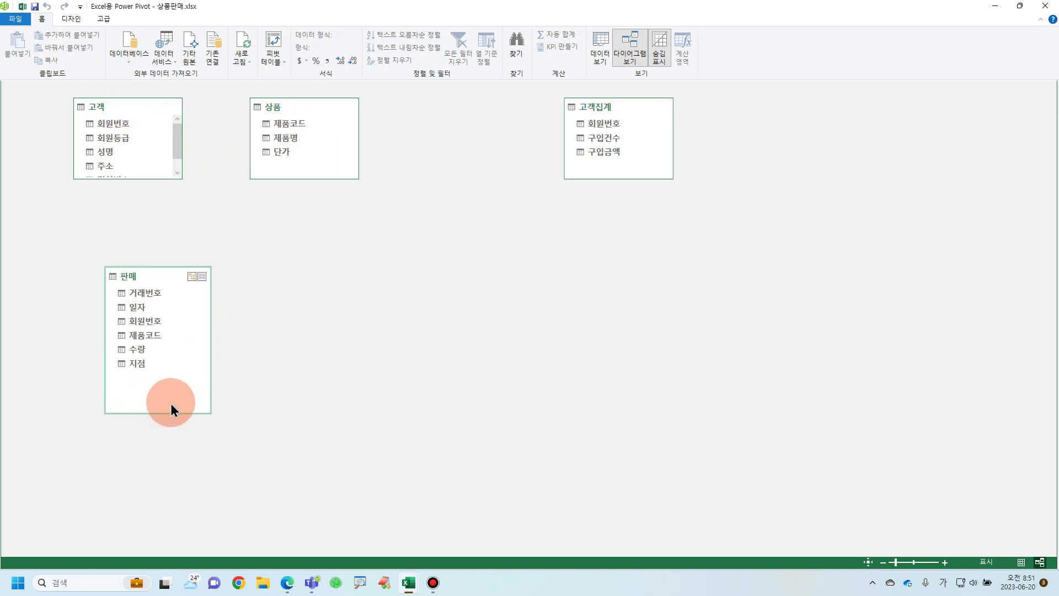
{"action": "left_click_drag", "start_coordinate": [179, 177], "coordinate": [178, 204]}
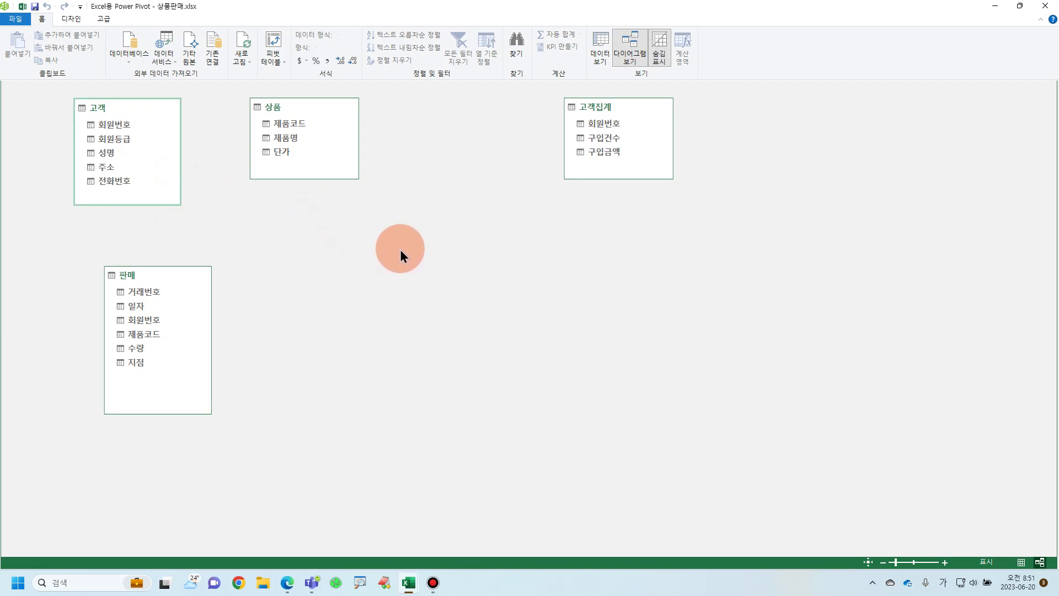
Place the 고객집계 table beside 판매 and space out the four tables in the diagram.
{"action": "left_click_drag", "start_coordinate": [626, 110], "coordinate": [343, 279]}
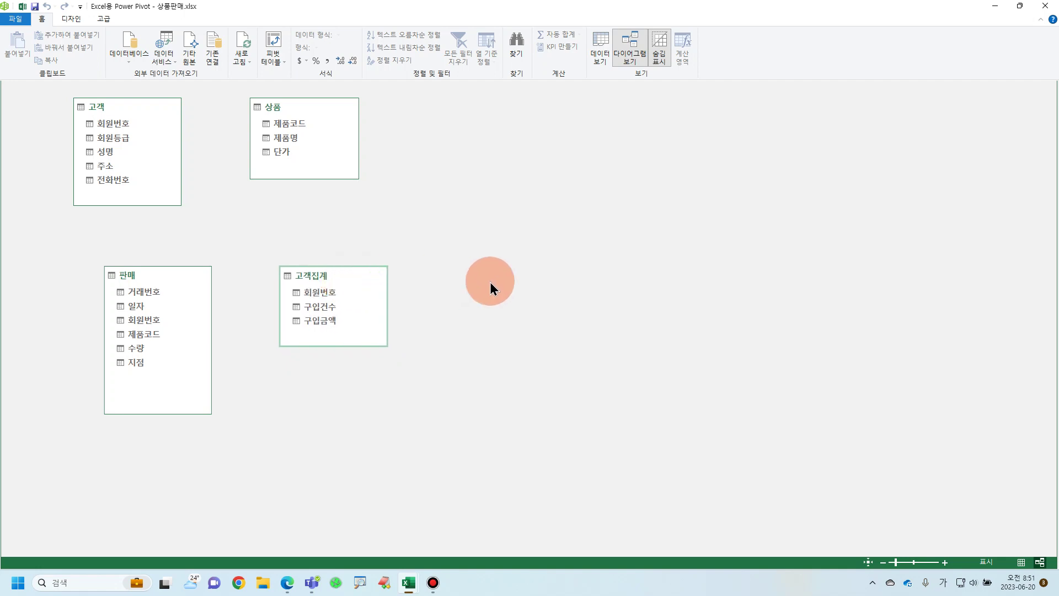
{"action": "left_click", "coordinate": [323, 163]}
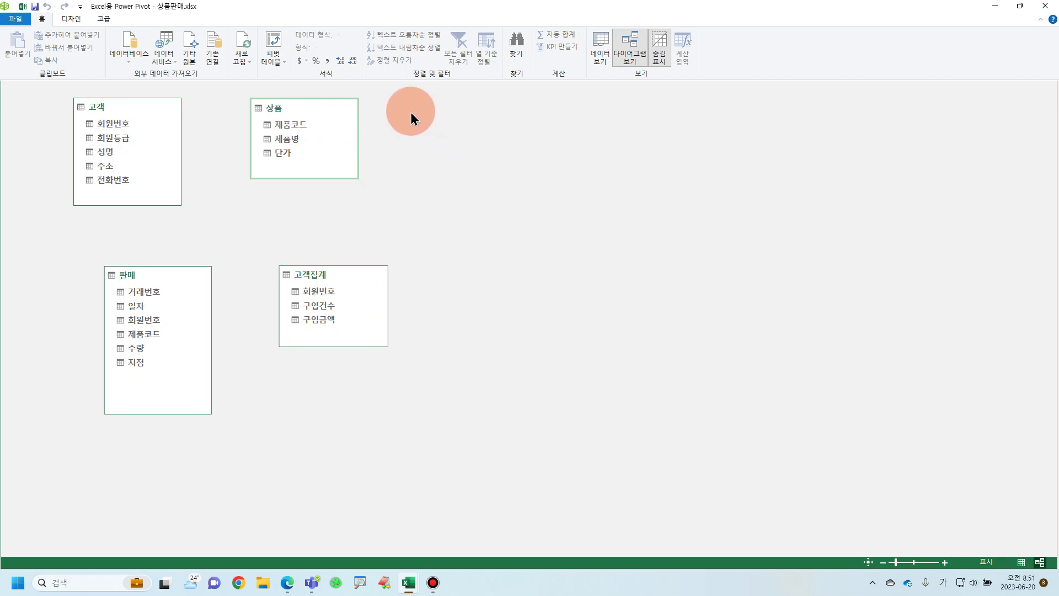
{"action": "left_click_drag", "start_coordinate": [319, 105], "coordinate": [419, 101]}
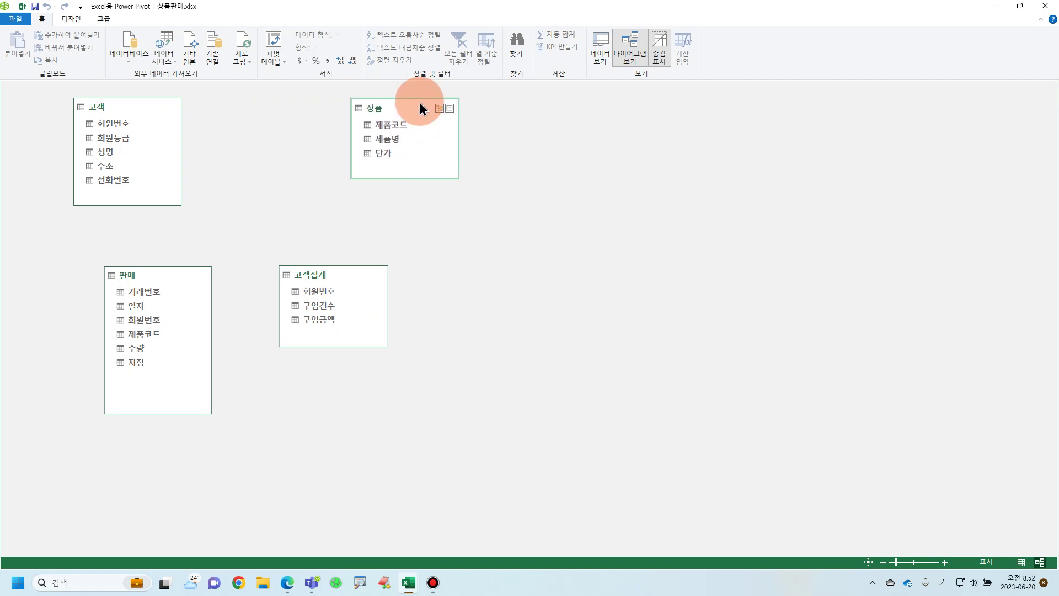
{"action": "left_click_drag", "start_coordinate": [144, 104], "coordinate": [199, 103]}
{"action": "left_click_drag", "start_coordinate": [168, 274], "coordinate": [209, 273]}
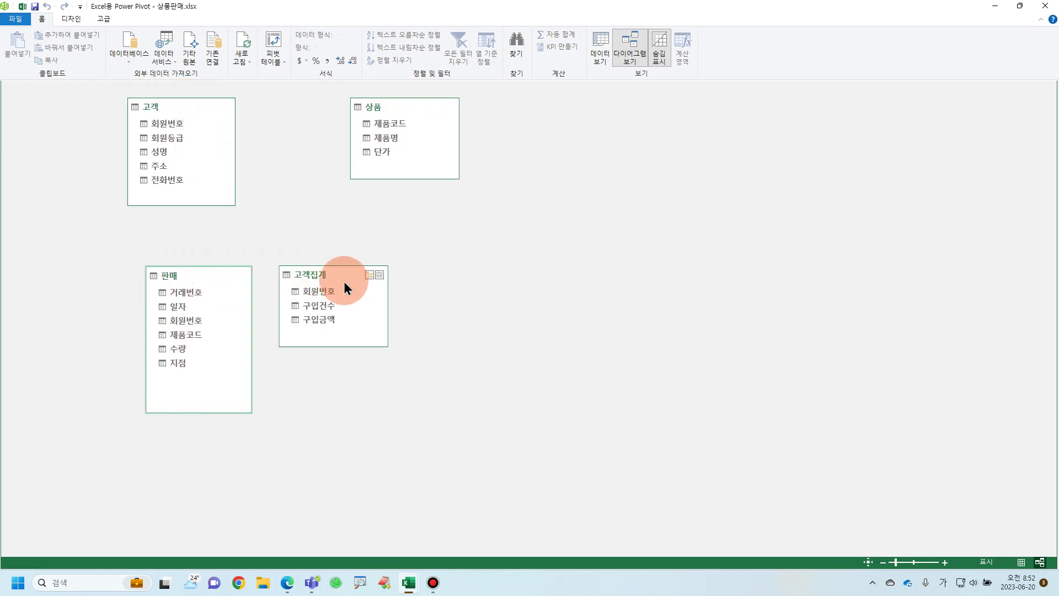
{"action": "left_click_drag", "start_coordinate": [350, 271], "coordinate": [383, 272]}
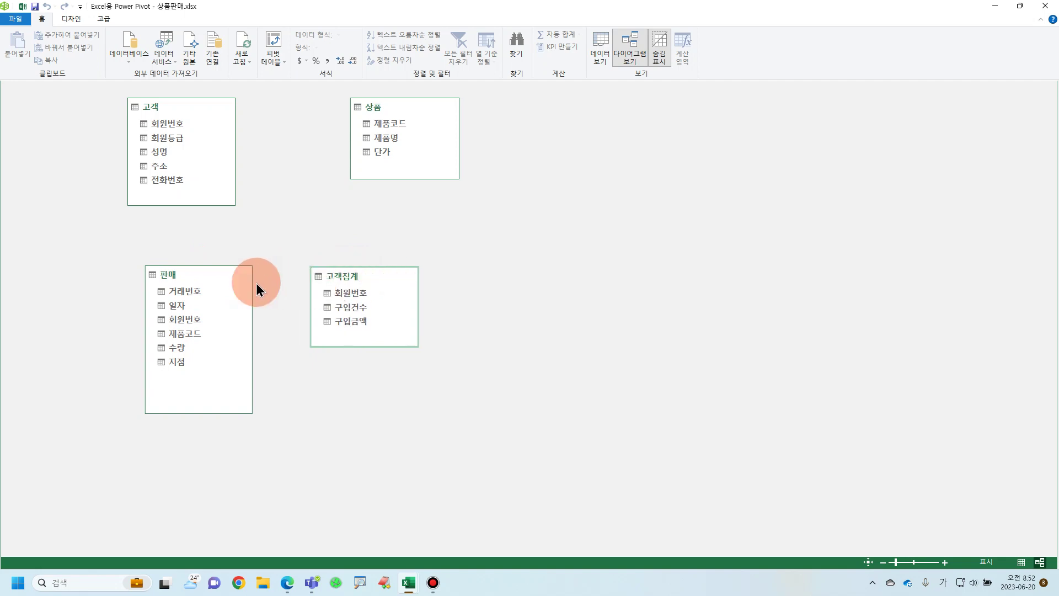
{"action": "left_click_drag", "start_coordinate": [201, 271], "coordinate": [236, 272]}
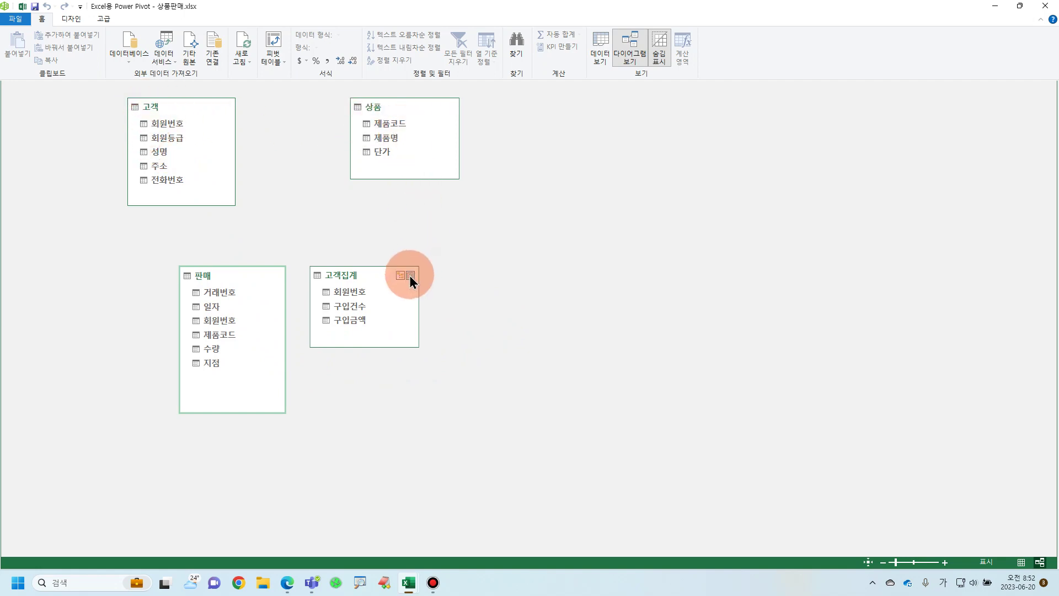
{"action": "left_click_drag", "start_coordinate": [379, 277], "coordinate": [398, 275]}
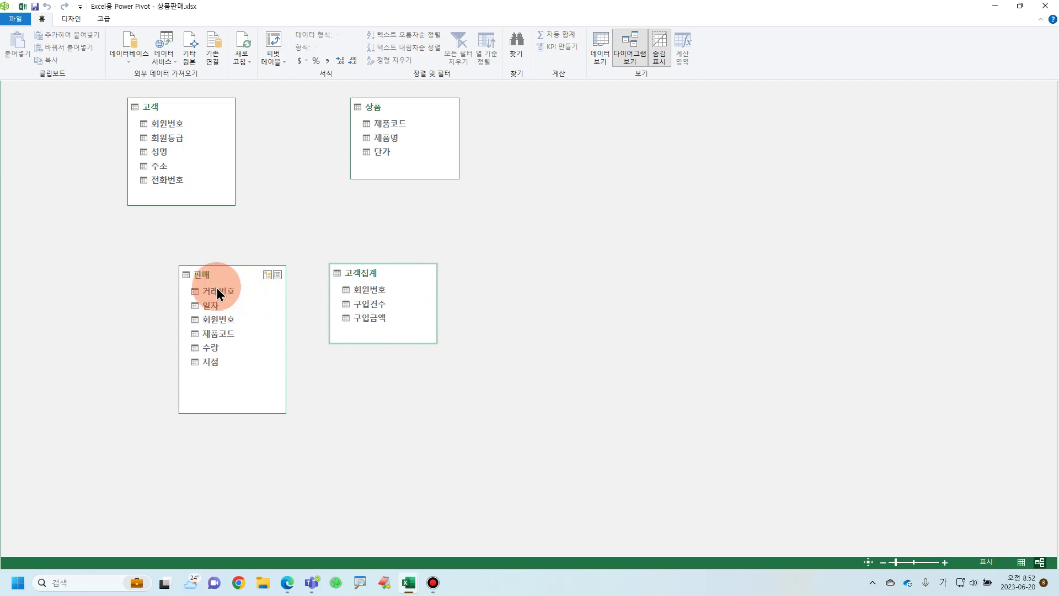
Relate 고객 to 판매 on 회원번호, and 상품 to 판매 on 제품코드.
{"action": "left_click", "coordinate": [170, 125]}
{"action": "left_click_drag", "start_coordinate": [170, 123], "coordinate": [221, 316]}
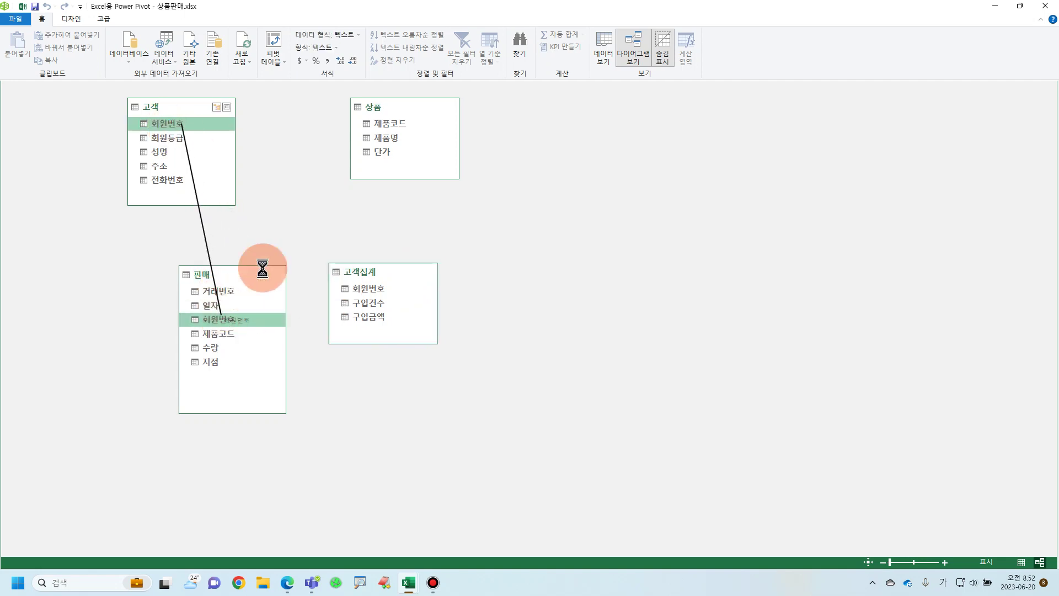
{"action": "left_click", "coordinate": [404, 124]}
{"action": "left_click_drag", "start_coordinate": [404, 124], "coordinate": [235, 334]}
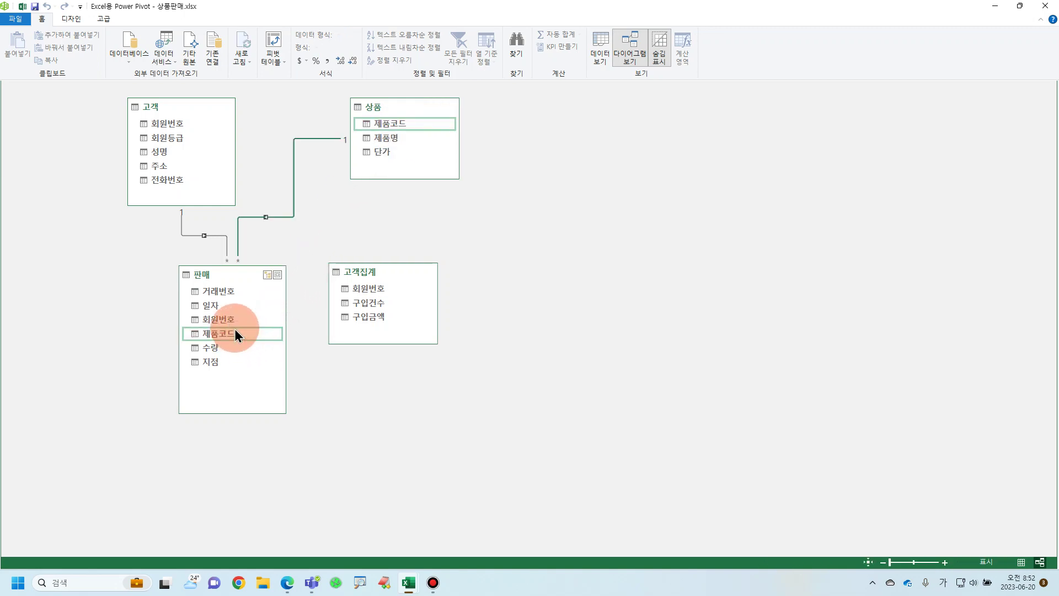
Relate the 고객집계 table to the 고객 table on 회원번호.
{"action": "left_click", "coordinate": [210, 334]}
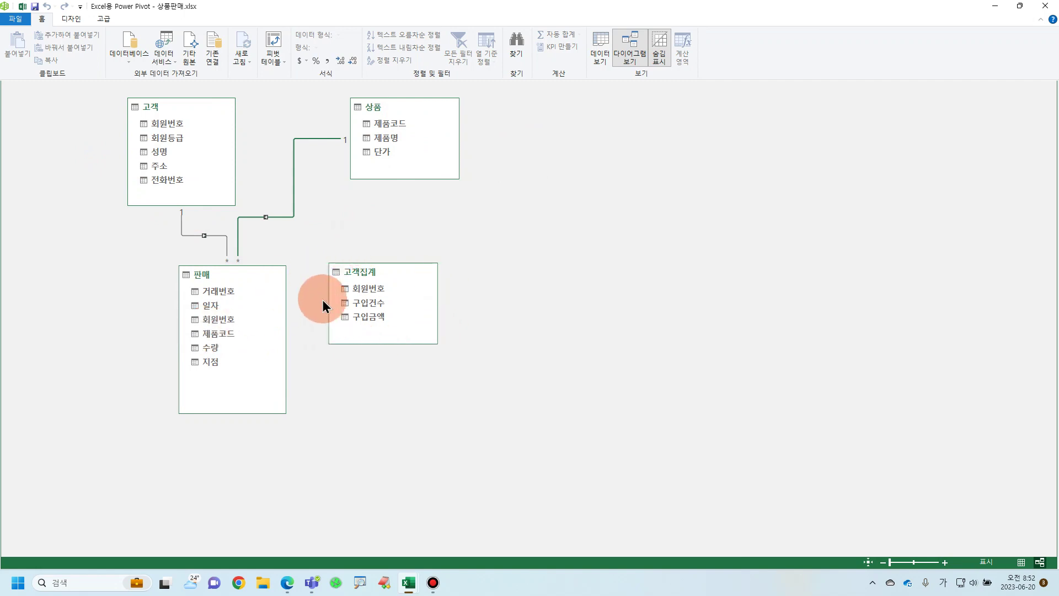
{"action": "left_click", "coordinate": [375, 292]}
{"action": "left_click_drag", "start_coordinate": [370, 290], "coordinate": [183, 126]}
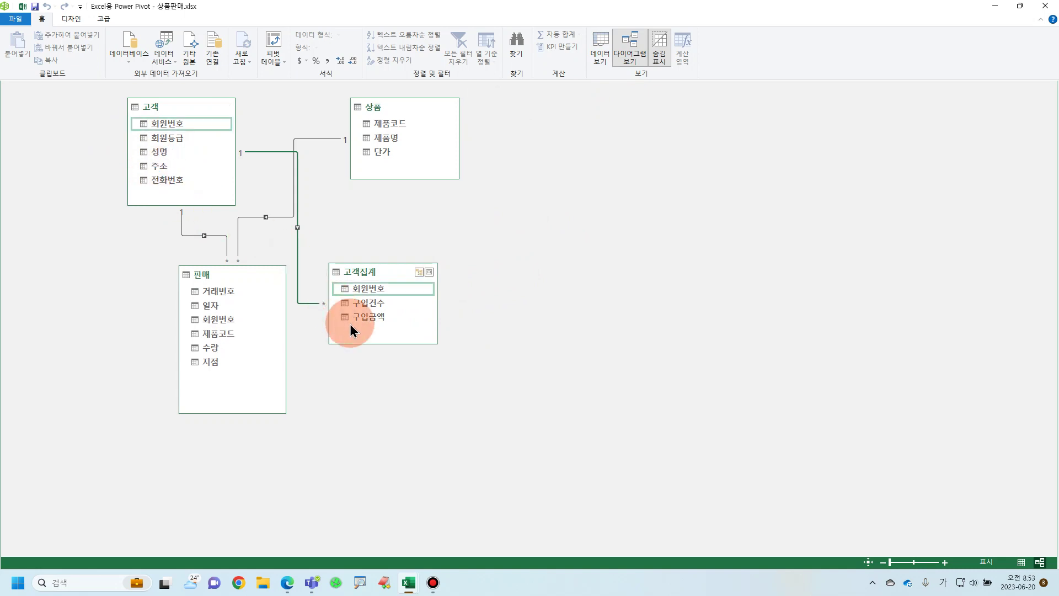
Show the 고객집계 table in data view, select its empty column, and enlarge the formula bar and its text.
{"action": "left_click", "coordinate": [601, 60]}
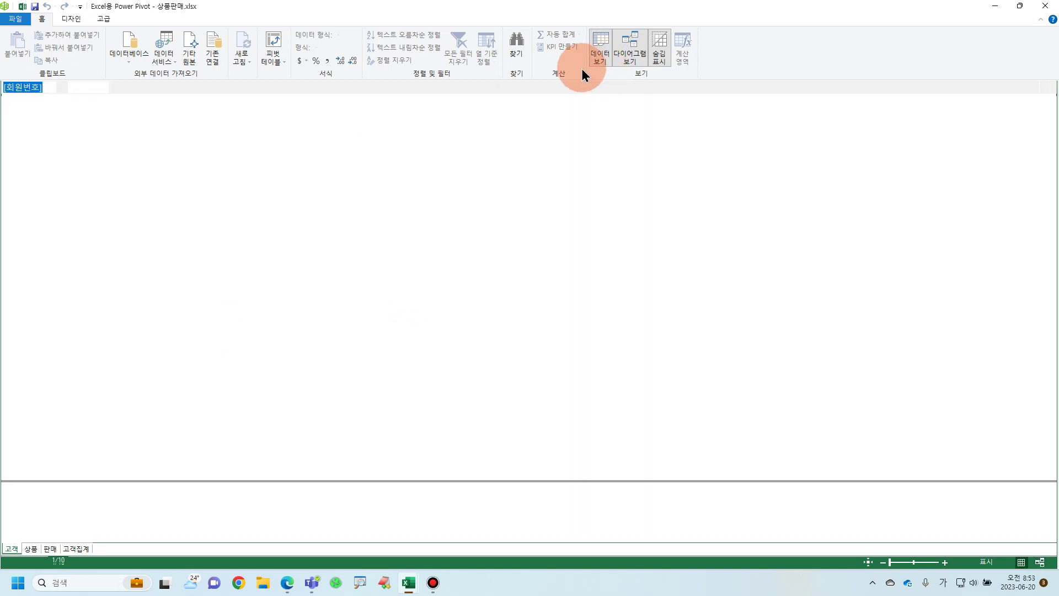
{"action": "left_click", "coordinate": [76, 549]}
{"action": "left_click", "coordinate": [202, 117]}
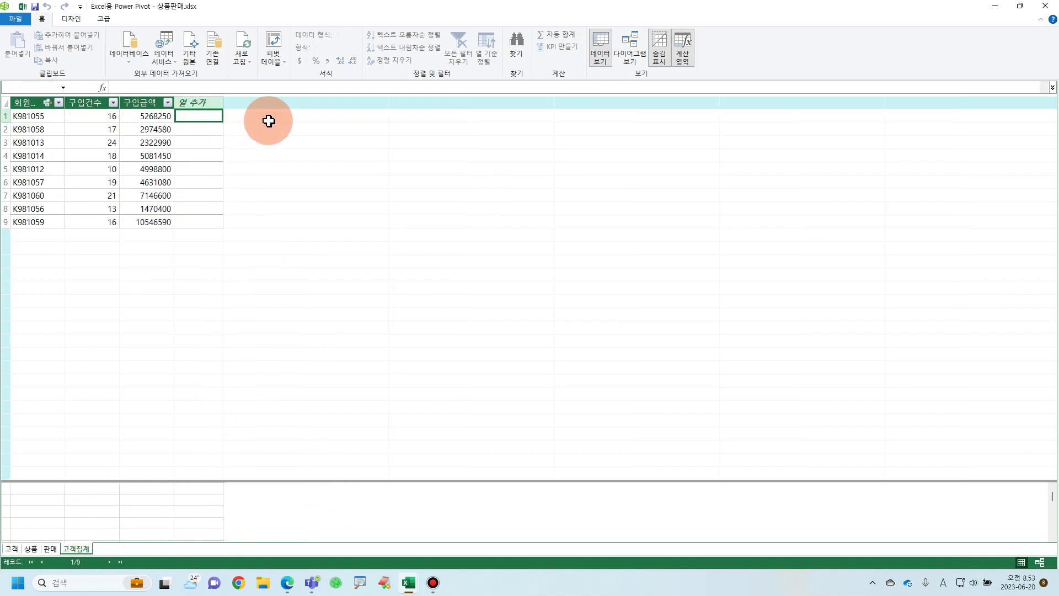
{"action": "left_click_drag", "start_coordinate": [379, 96], "coordinate": [384, 147]}
{"action": "scroll", "coordinate": [266, 105], "scroll_direction": "up", "scroll_amount": 4}
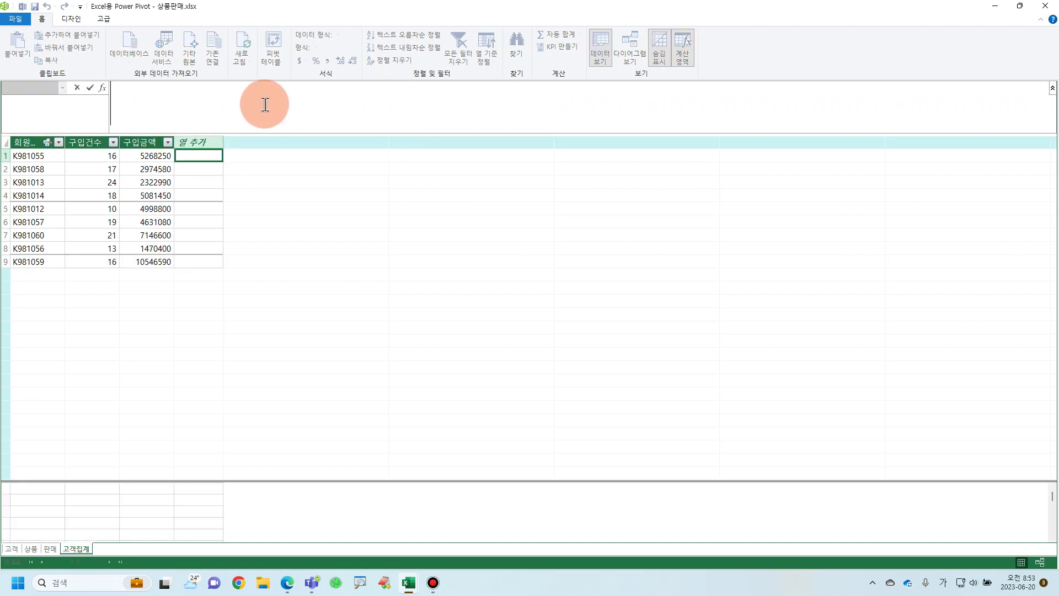
Write the formula =RELATED('고객'[회원등급]) for the new calculated column in 고객집계.
{"action": "type", "text": "="}
{"action": "key", "text": "Hangul"}
{"action": "type", "text": "rel"}
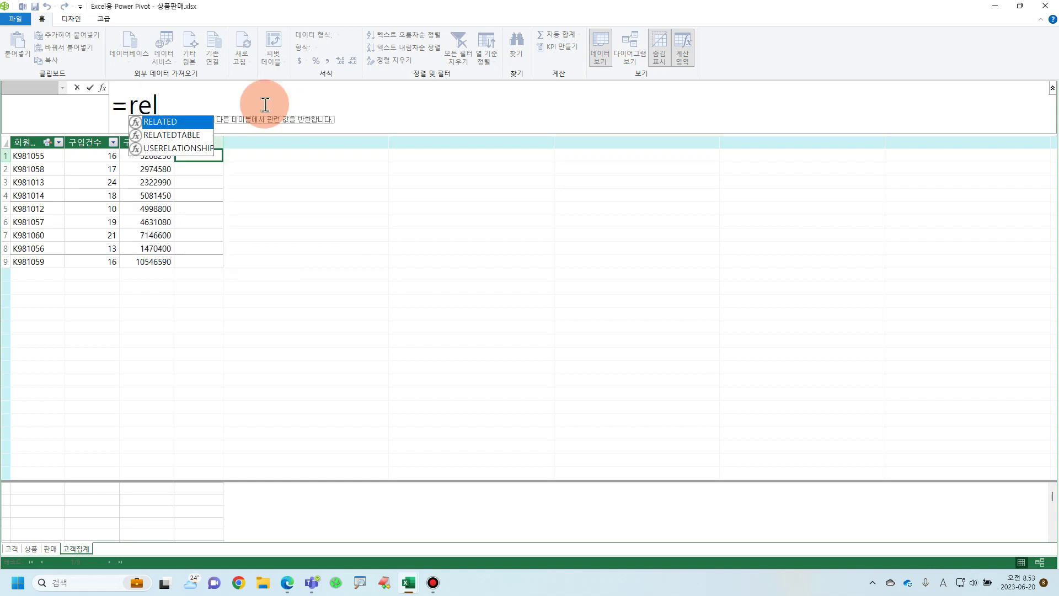
{"action": "key", "text": "Tab"}
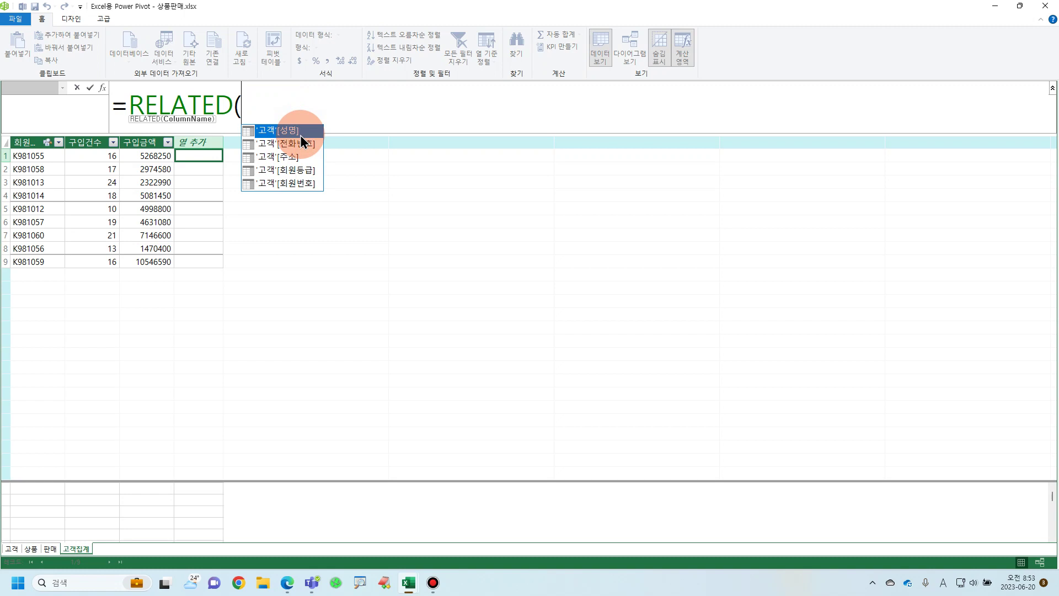
{"action": "left_click", "coordinate": [303, 171]}
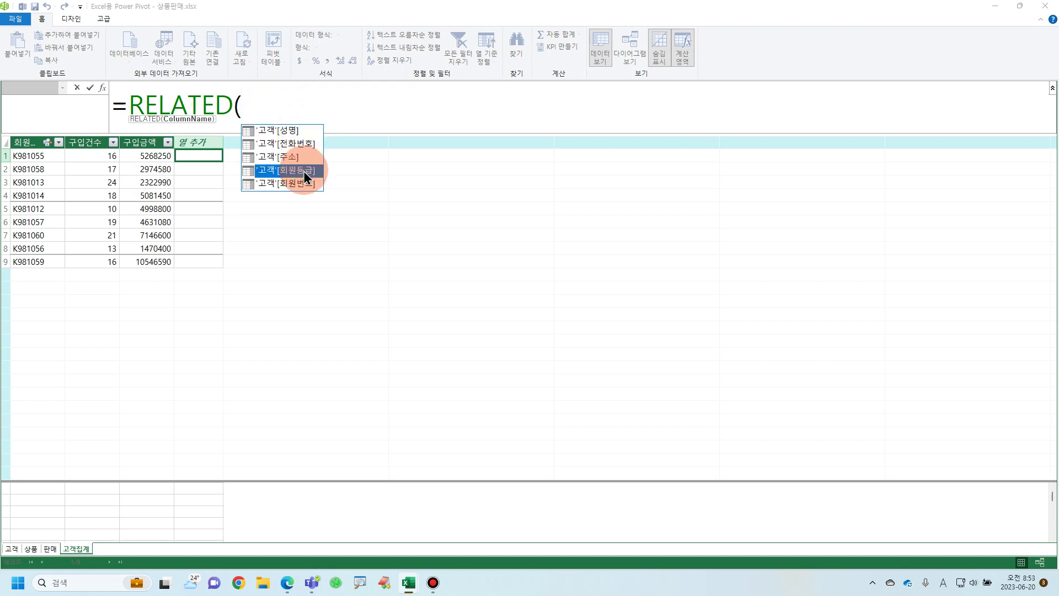
{"action": "left_click", "coordinate": [303, 171]}
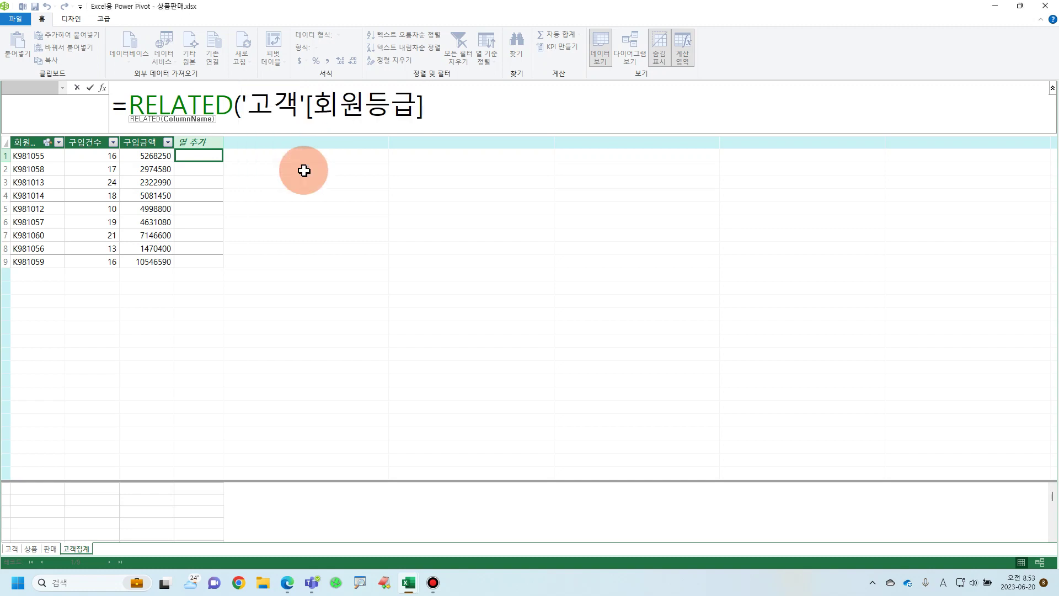
{"action": "type", "text": ")"}
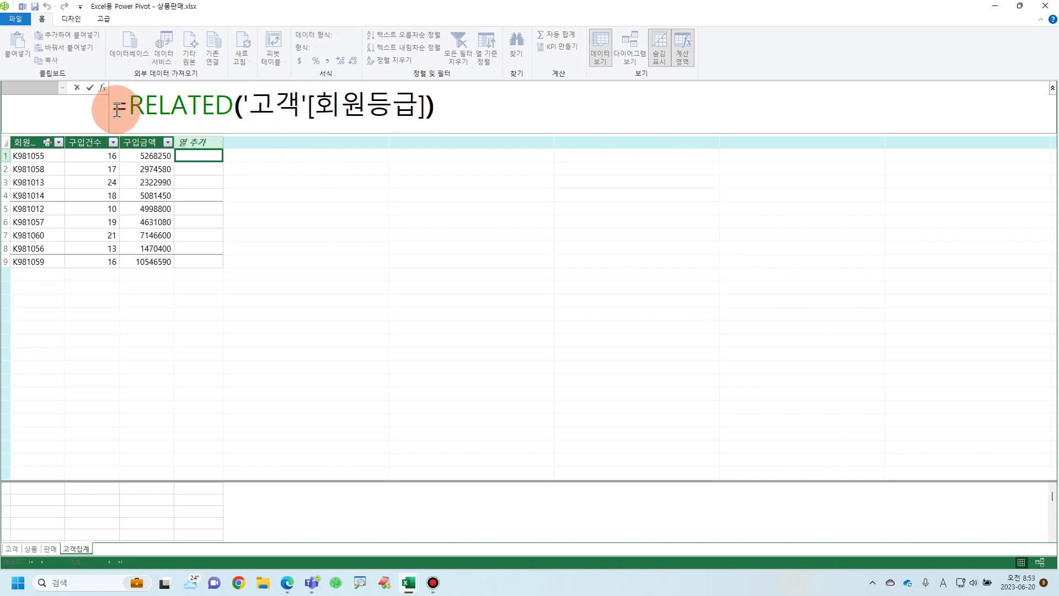
Prefix the formula with the column name 회원등급: and commit the calculated column.
{"action": "left_click", "coordinate": [172, 109]}
{"action": "type", "text": "gh"}
{"action": "key", "text": "BackSpace"}
{"action": "key", "text": "BackSpace"}
{"action": "key", "text": "Hangul"}
{"action": "type", "text": "회원"}
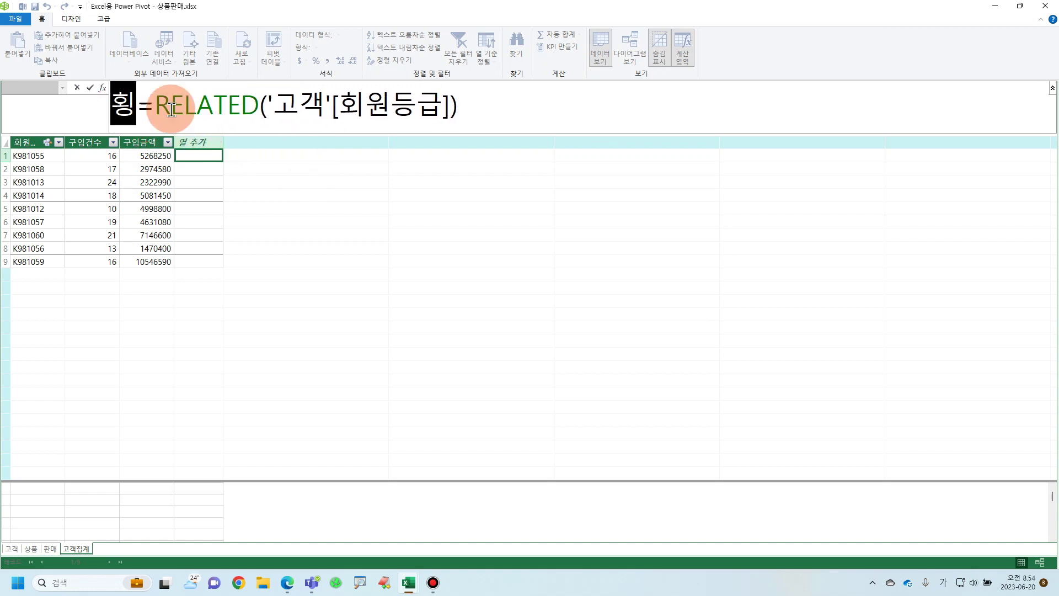
{"action": "type", "text": "등급:"}
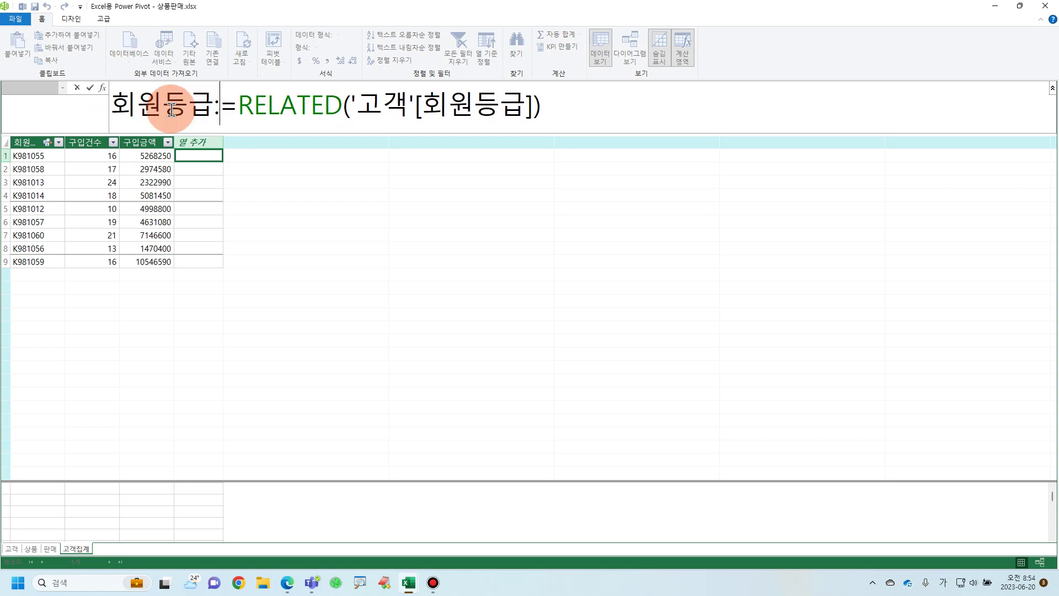
{"action": "key", "text": "Return"}
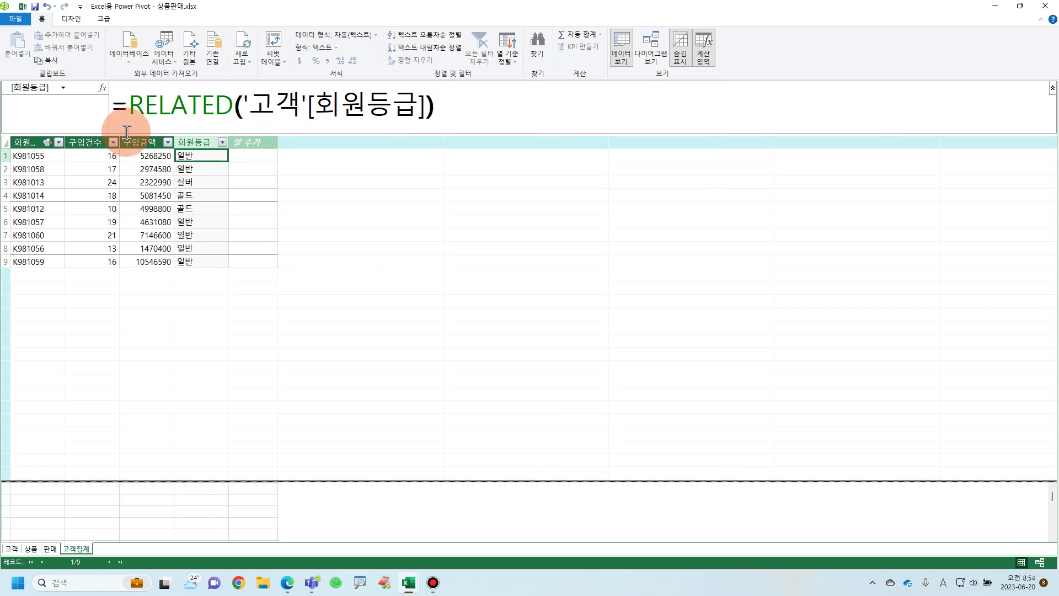
Add another calculated column to 고객집계 with the formula =RELATED('고객'[성명]).
{"action": "left_click", "coordinate": [199, 142]}
{"action": "left_click_drag", "start_coordinate": [199, 145], "coordinate": [253, 156]}
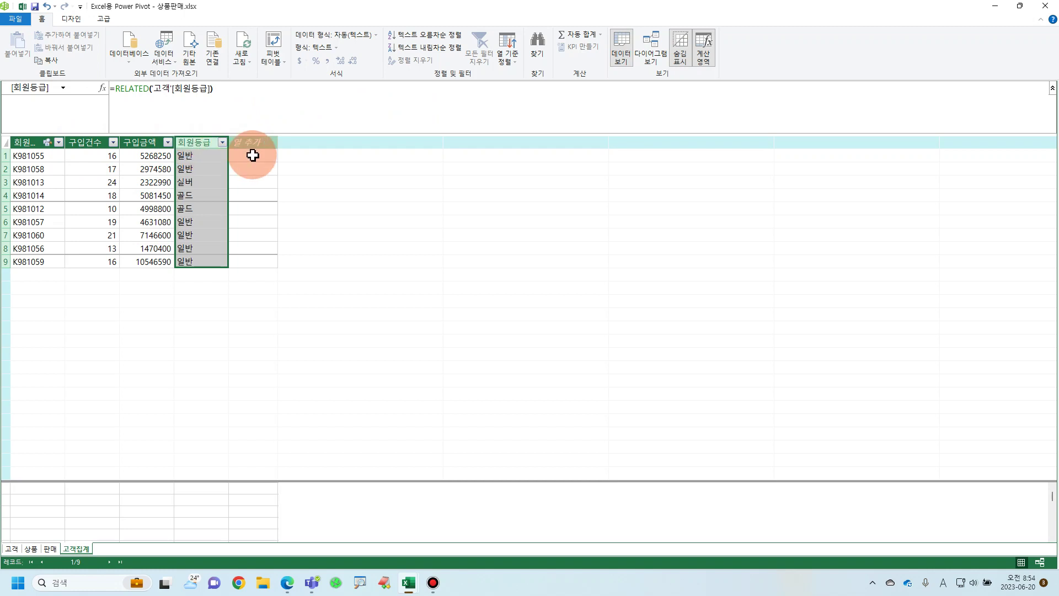
{"action": "left_click", "coordinate": [253, 156]}
{"action": "type", "text": "=ㄱ"}
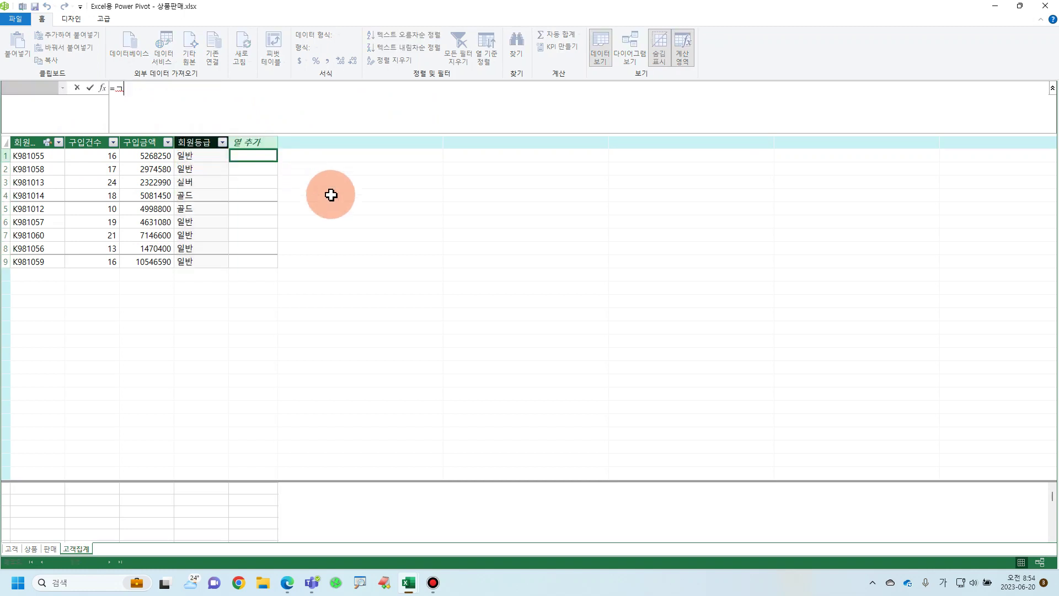
{"action": "key", "text": "Hangul"}
{"action": "type", "text": "rel"}
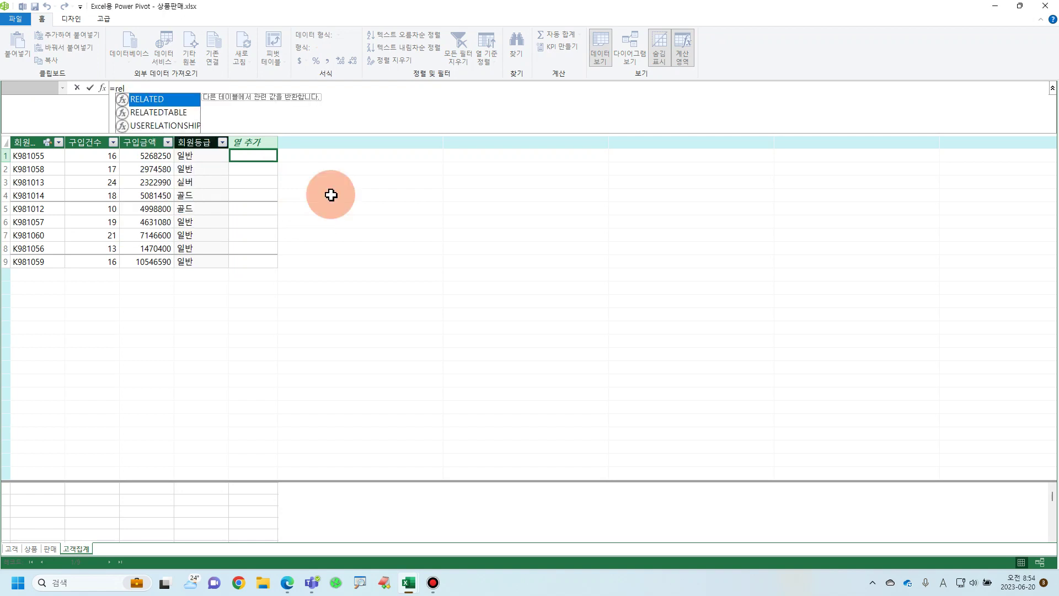
{"action": "key", "text": "Tab"}
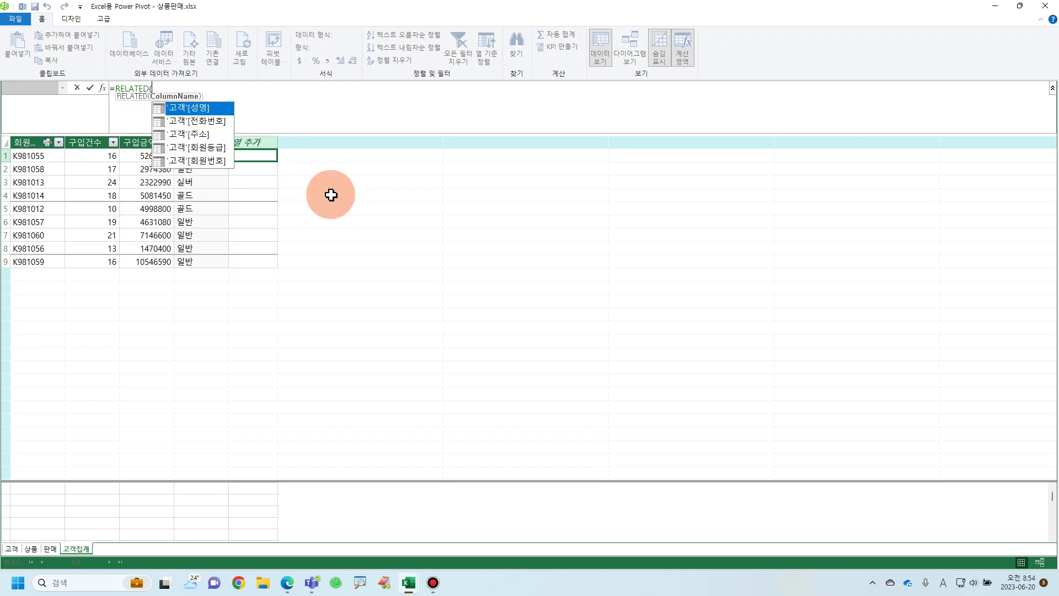
{"action": "double_click", "coordinate": [205, 113]}
{"action": "type", "text": ")"}
{"action": "key", "text": "Return"}
Rename the new calculated column holding the related customer names as 성명.
{"action": "double_click", "coordinate": [265, 145]}
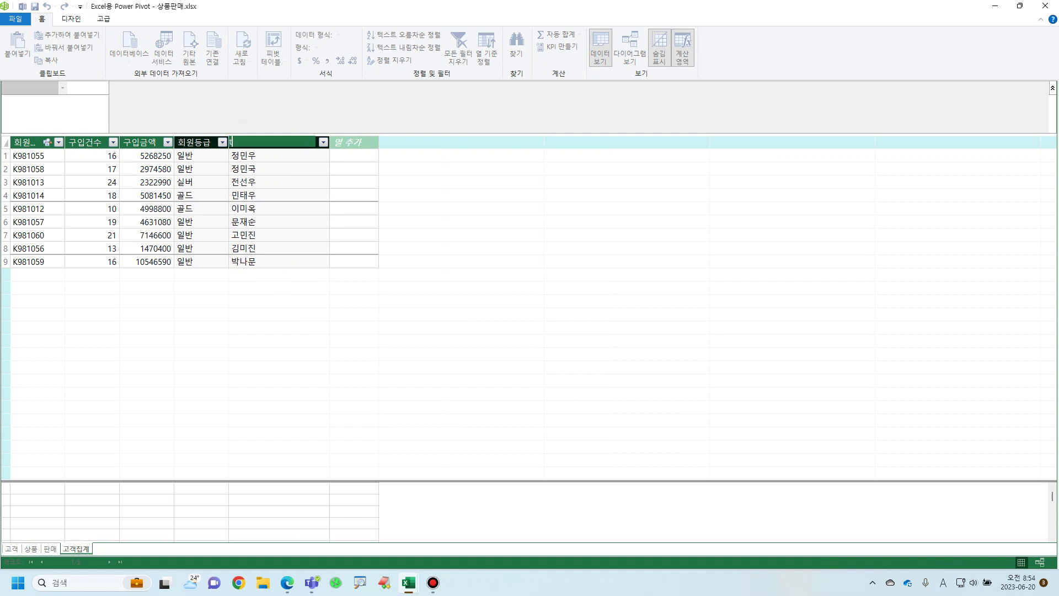
{"action": "type", "text": "성명"}
{"action": "key", "text": "Return"}
{"action": "left_click", "coordinate": [264, 144]}
Add a calculated column to 고객집계 with the formula =RELATED('고객'[전화번호]).
{"action": "left_click", "coordinate": [365, 159]}
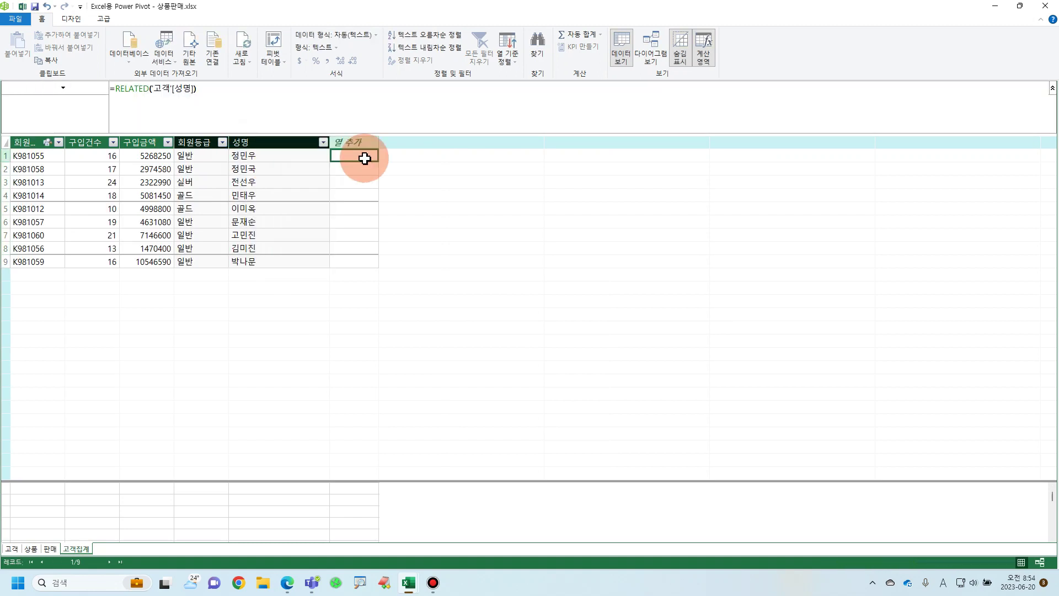
{"action": "type", "text": "=ㄱ"}
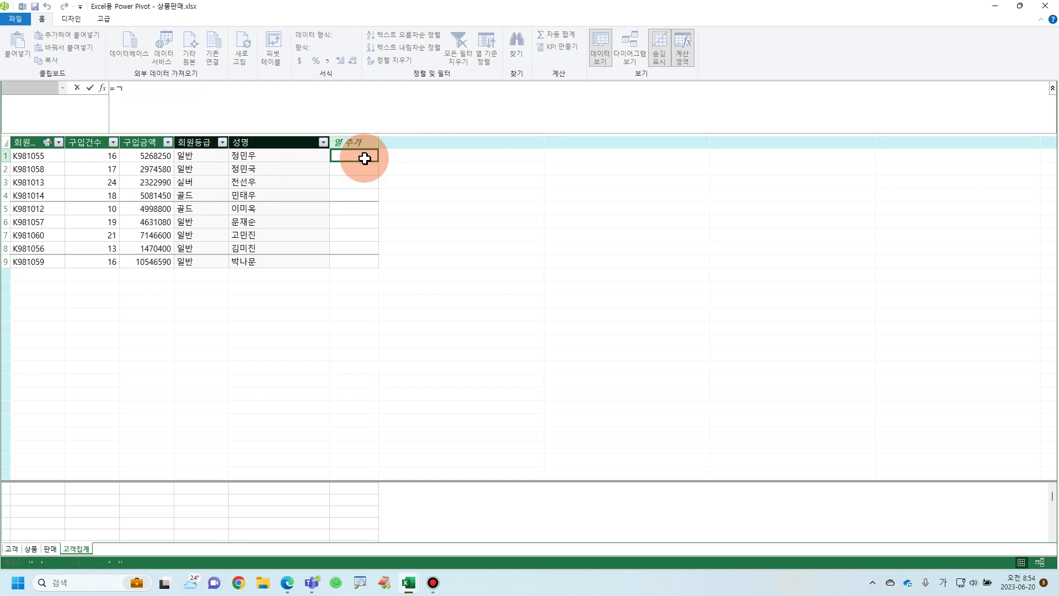
{"action": "type", "text": "rel"}
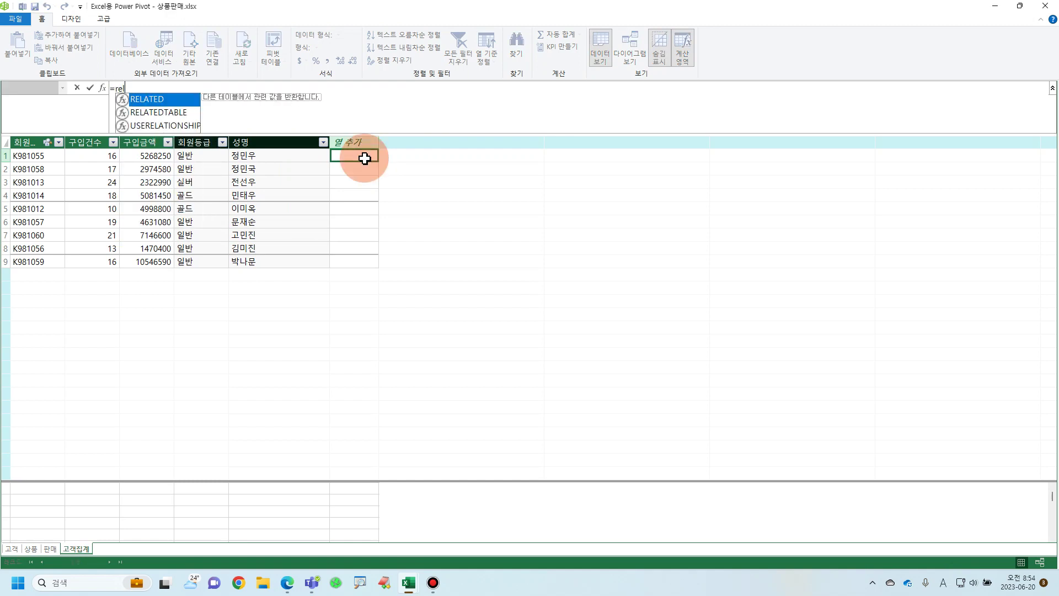
{"action": "key", "text": "Tab"}
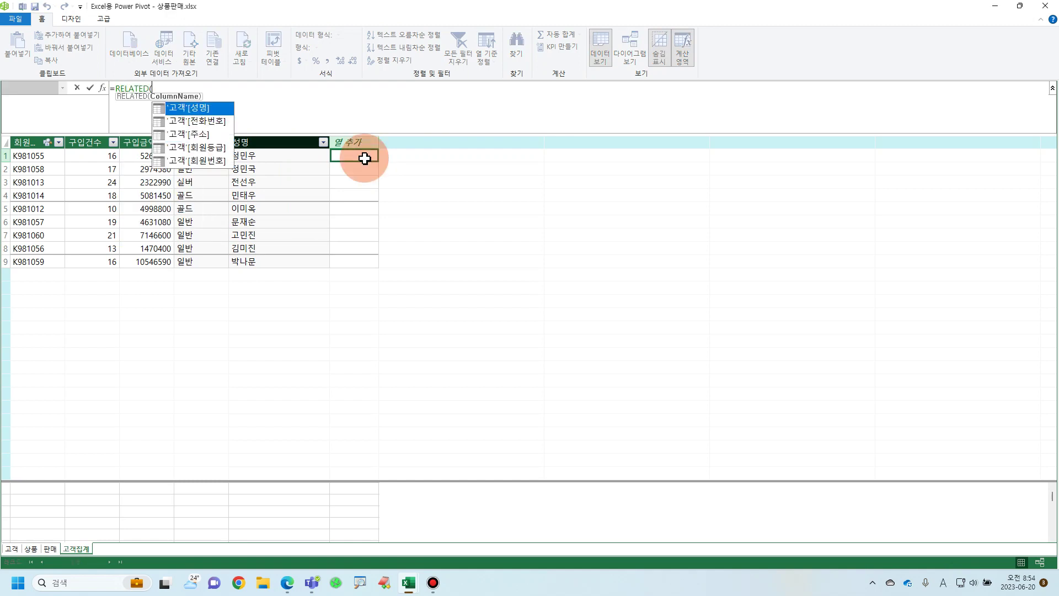
{"action": "double_click", "coordinate": [205, 124]}
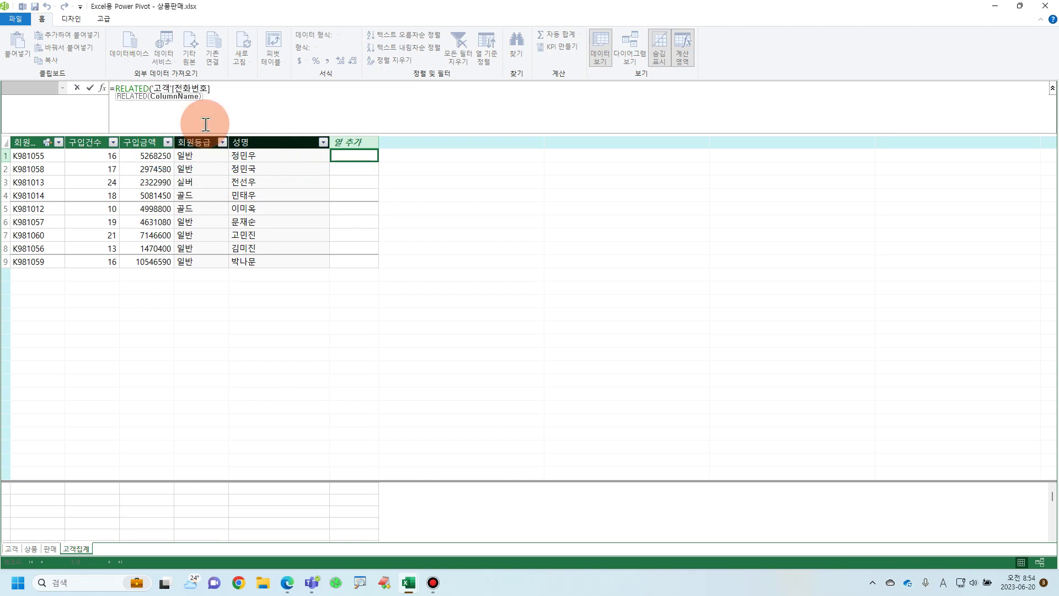
{"action": "type", "text": ")"}
{"action": "key", "text": "Return"}
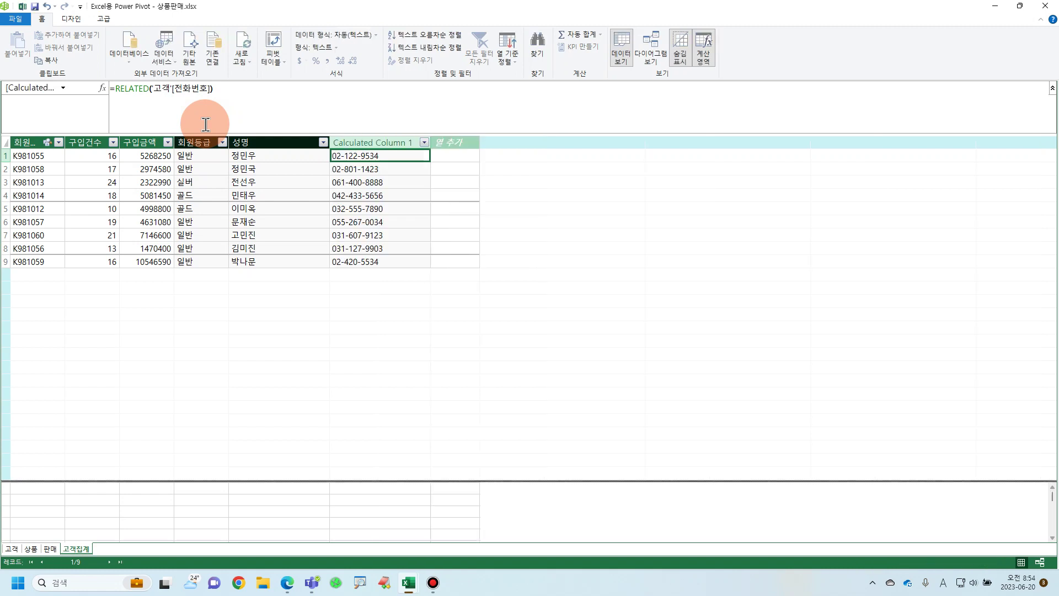
Rename the new calculated column holding the related phone numbers as 전화번호.
{"action": "double_click", "coordinate": [382, 143]}
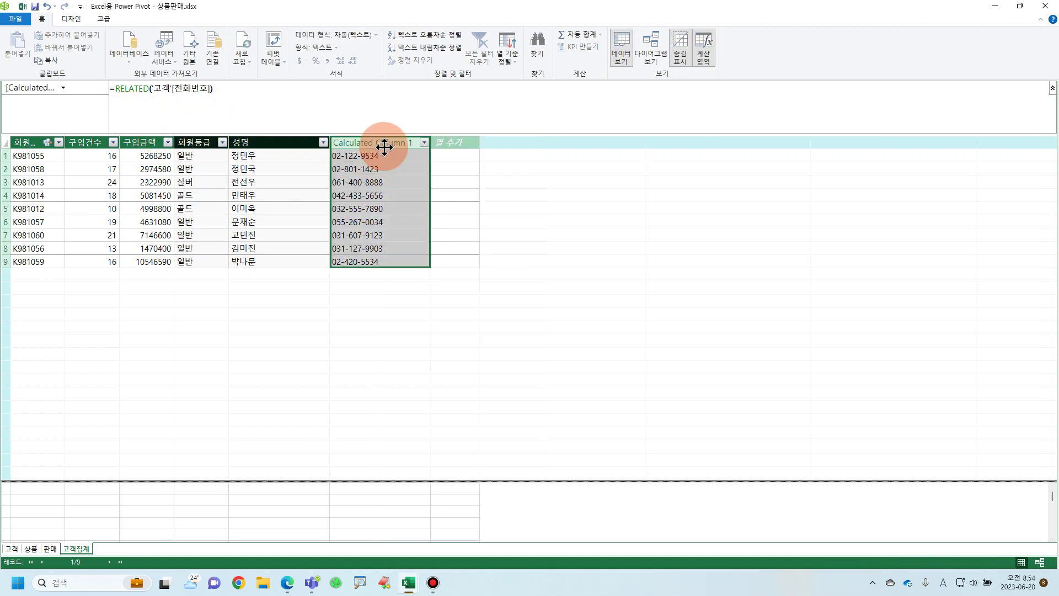
{"action": "type", "text": "w"}
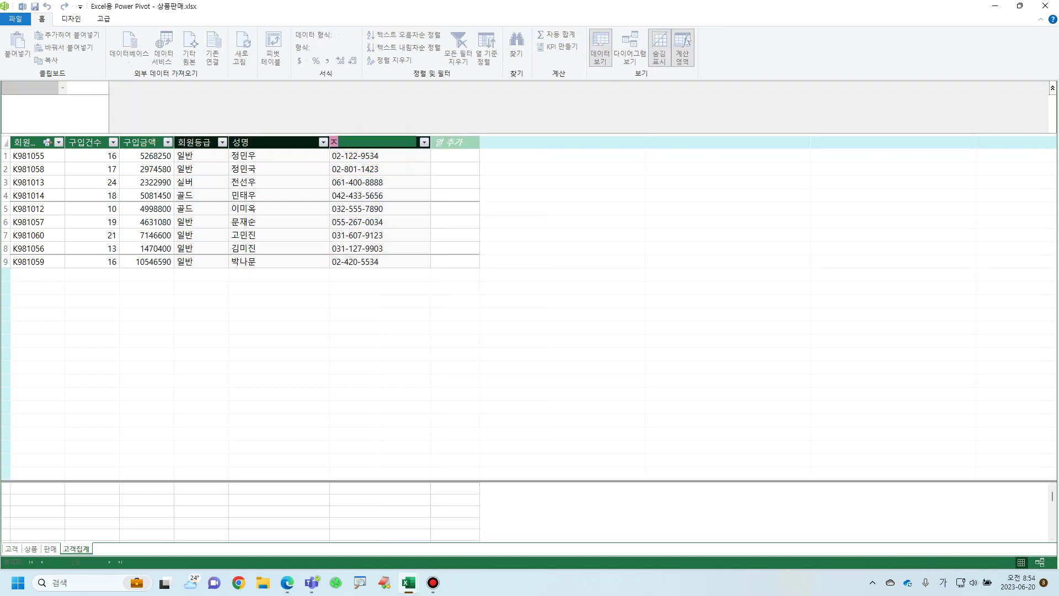
{"action": "type", "text": "전화번호"}
{"action": "key", "text": "Return"}
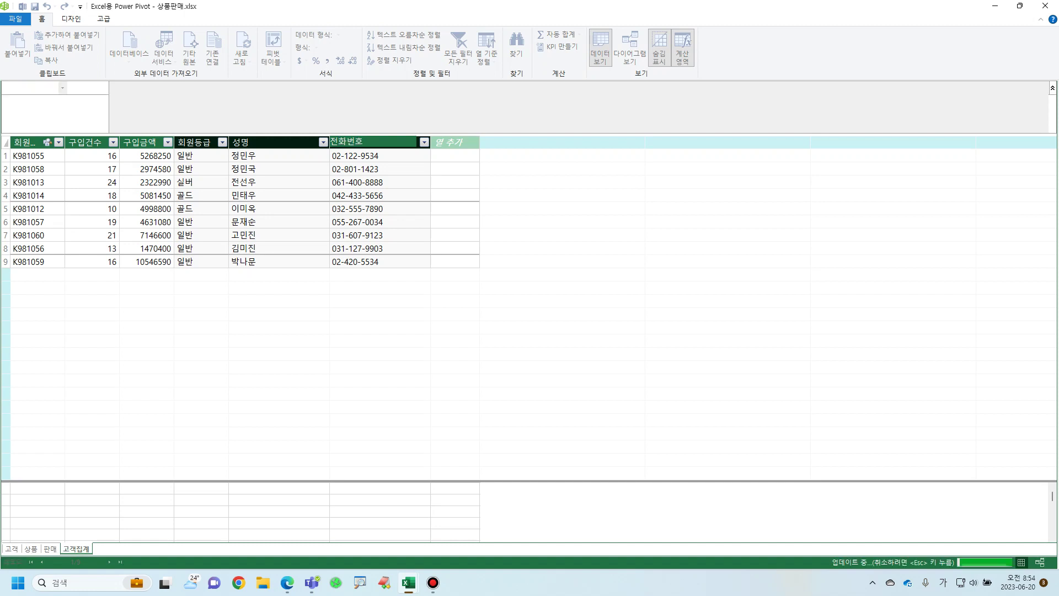
Add another calculated column to 고객집계 with the formula =RELATED('고객'[주소]).
{"action": "left_click", "coordinate": [469, 157]}
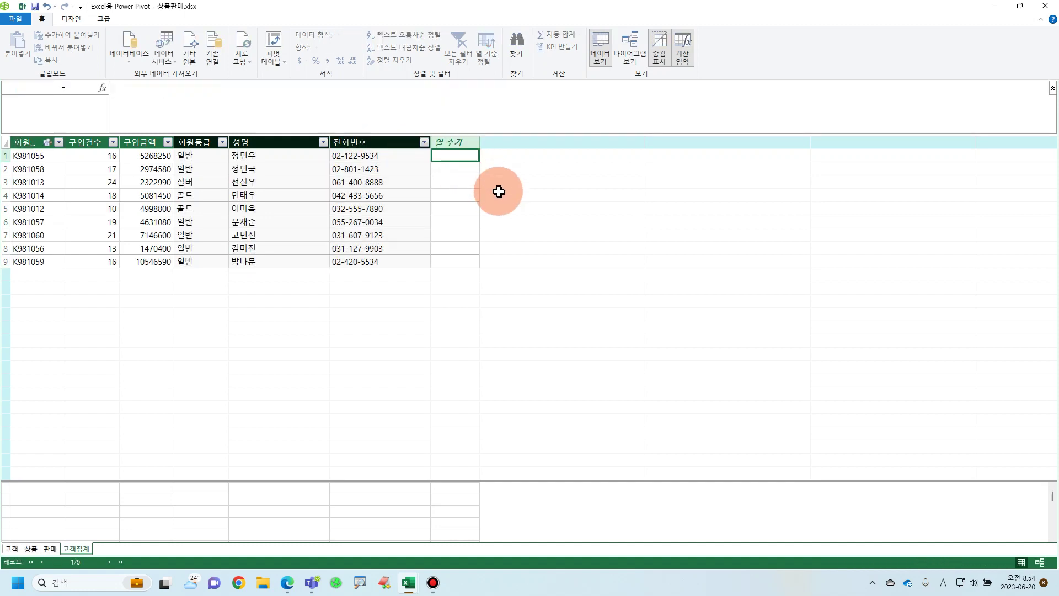
{"action": "type", "text": "=r"}
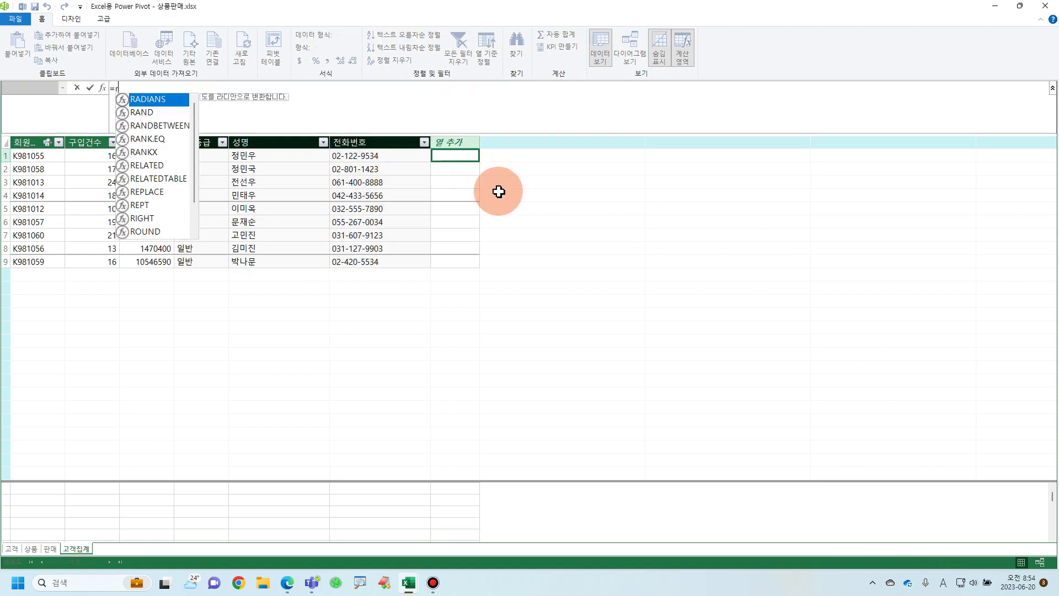
{"action": "type", "text": "el"}
{"action": "key", "text": "Tab"}
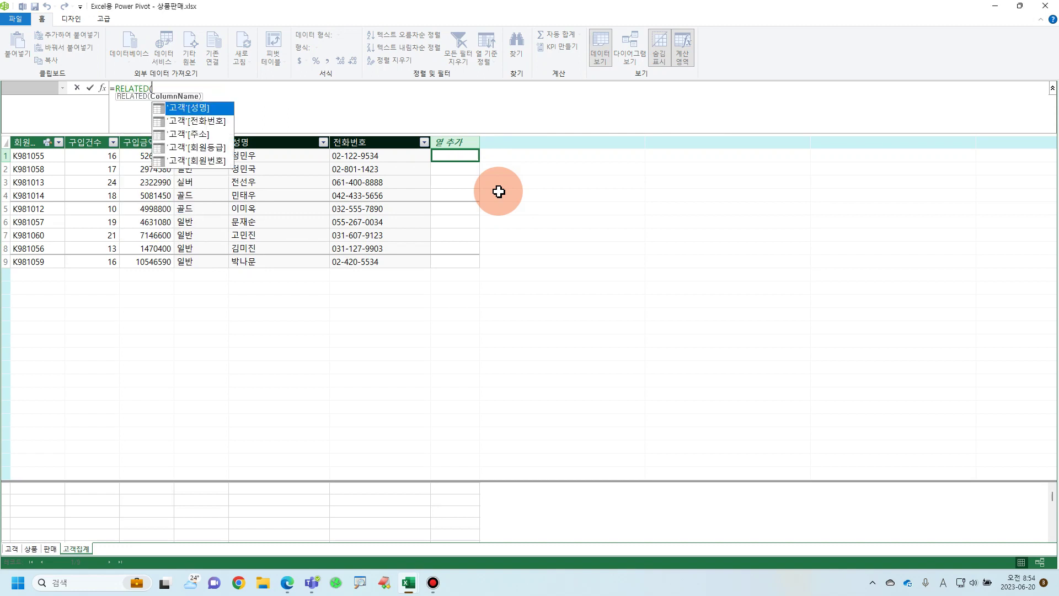
{"action": "left_click", "coordinate": [211, 137]}
{"action": "double_click", "coordinate": [212, 138]}
{"action": "type", "text": ")"}
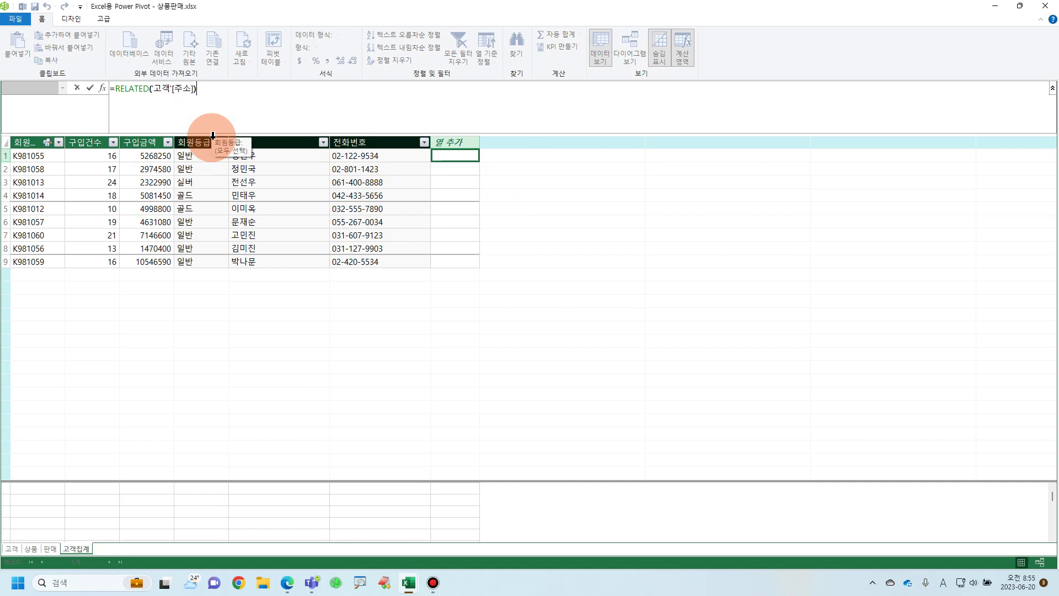
{"action": "key", "text": "Return"}
Rename the new calculated column holding the related addresses as 주소.
{"action": "left_click", "coordinate": [478, 144]}
{"action": "double_click", "coordinate": [478, 144]}
{"action": "type", "text": "w"}
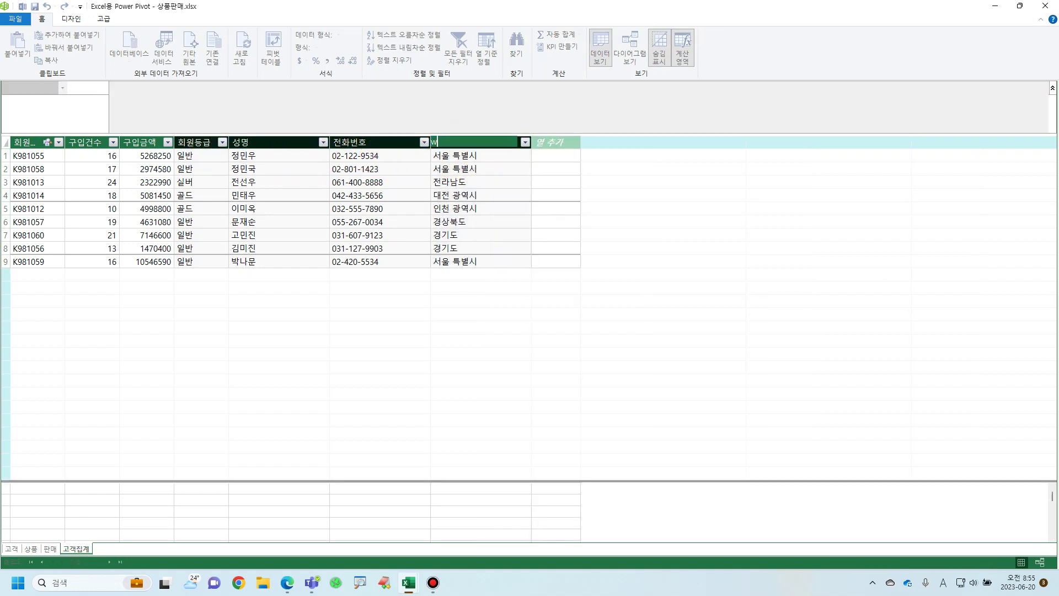
{"action": "key", "text": "Return"}
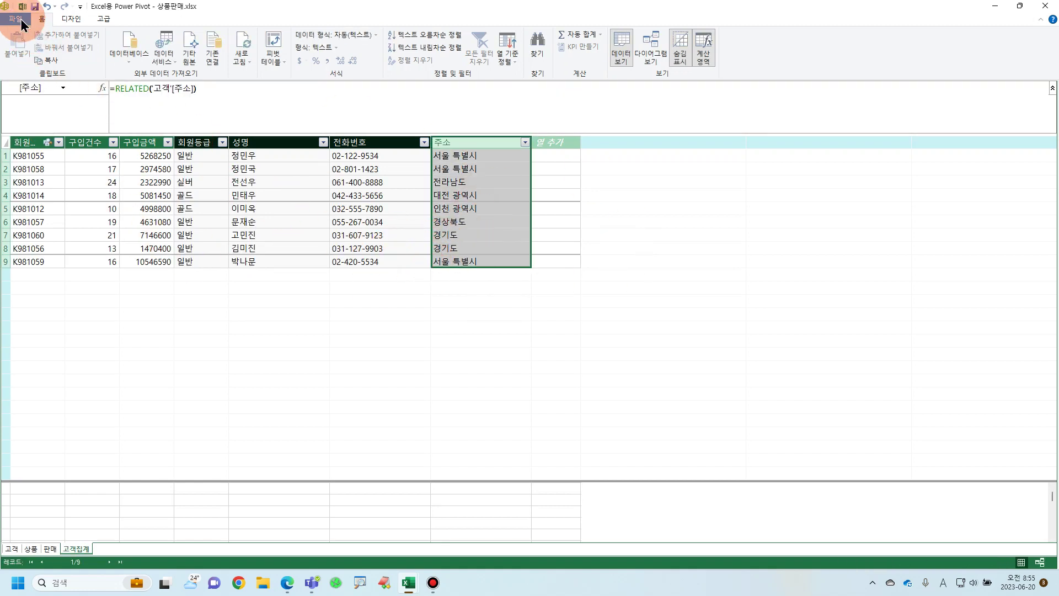
Close the Power Pivot window and load the 고객집계 query as a table at cell A1 of sheet 사례1_1.
{"action": "left_click", "coordinate": [21, 21]}
{"action": "left_click", "coordinate": [32, 104]}
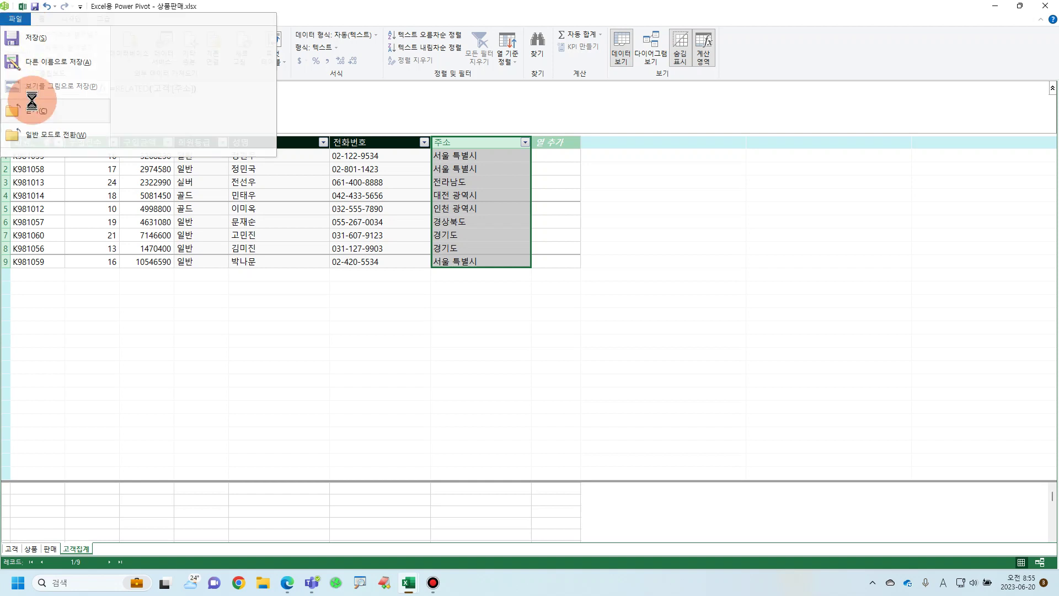
{"action": "left_click", "coordinate": [941, 289]}
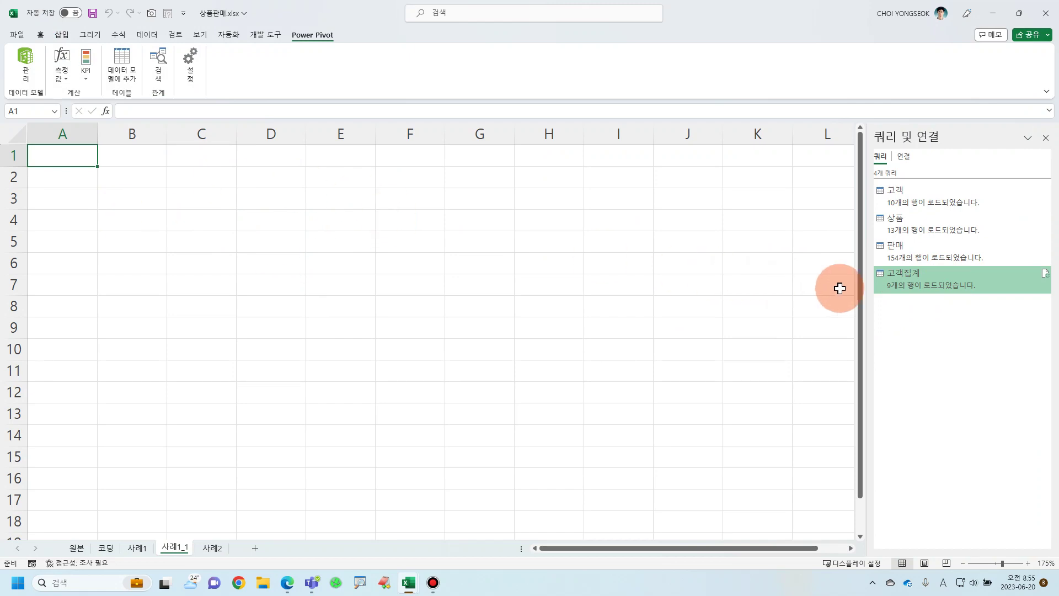
{"action": "mouse_move", "coordinate": [905, 283]}
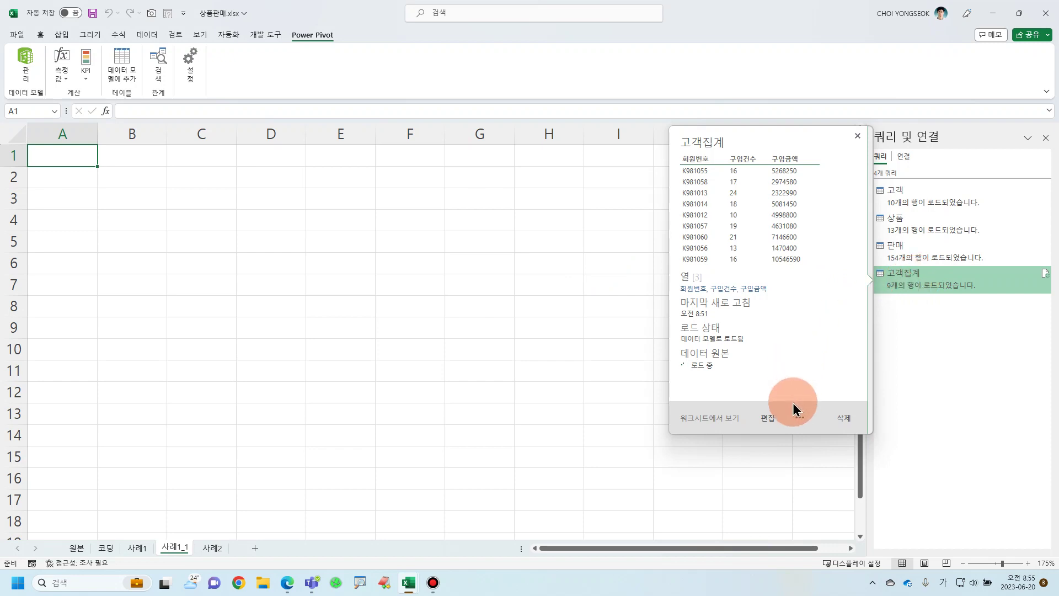
{"action": "left_click", "coordinate": [800, 420]}
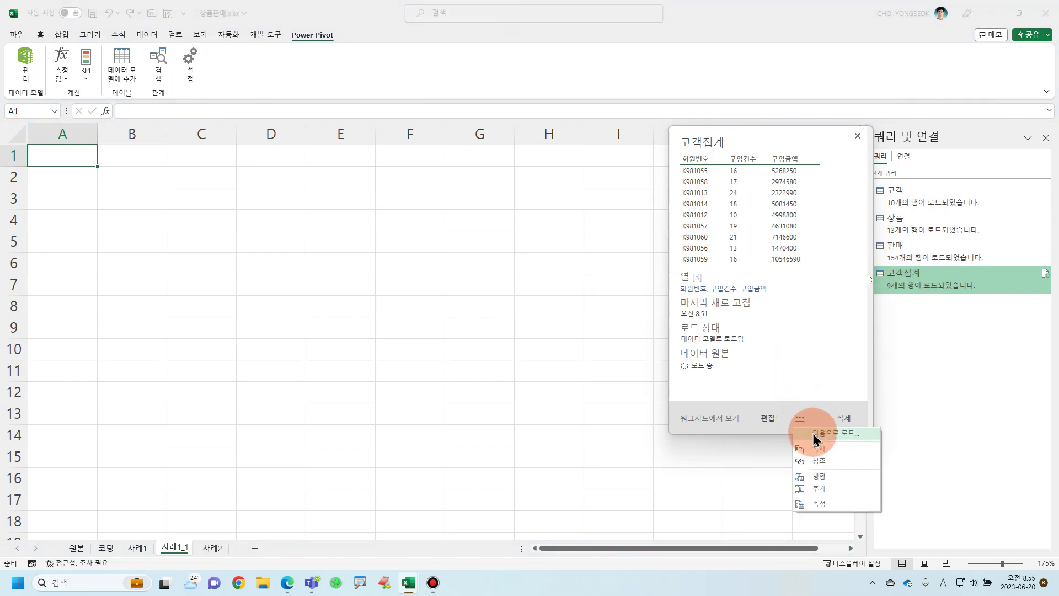
{"action": "left_click", "coordinate": [814, 436]}
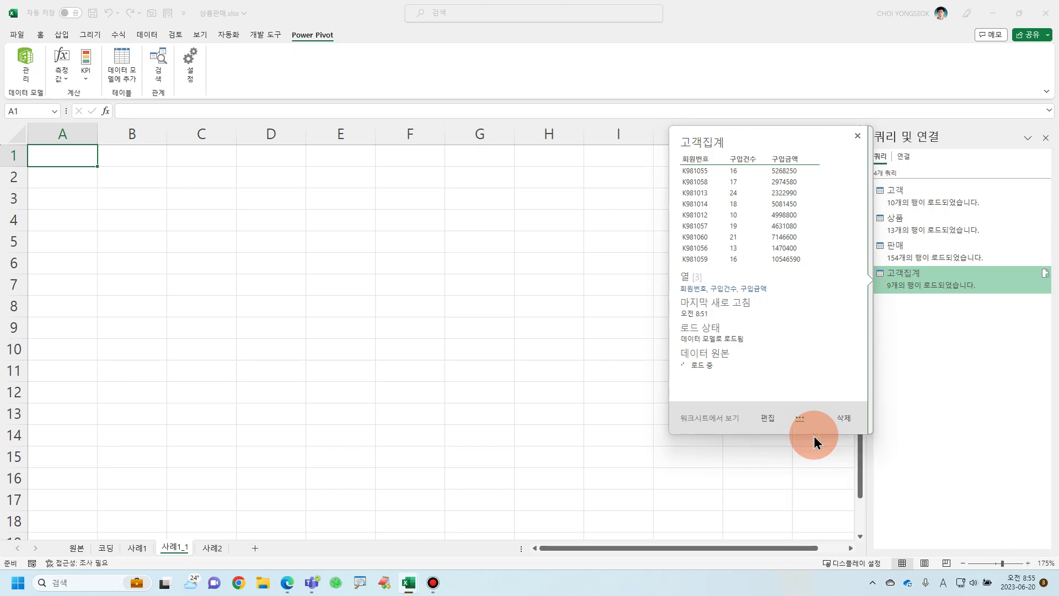
{"action": "left_click", "coordinate": [508, 141]}
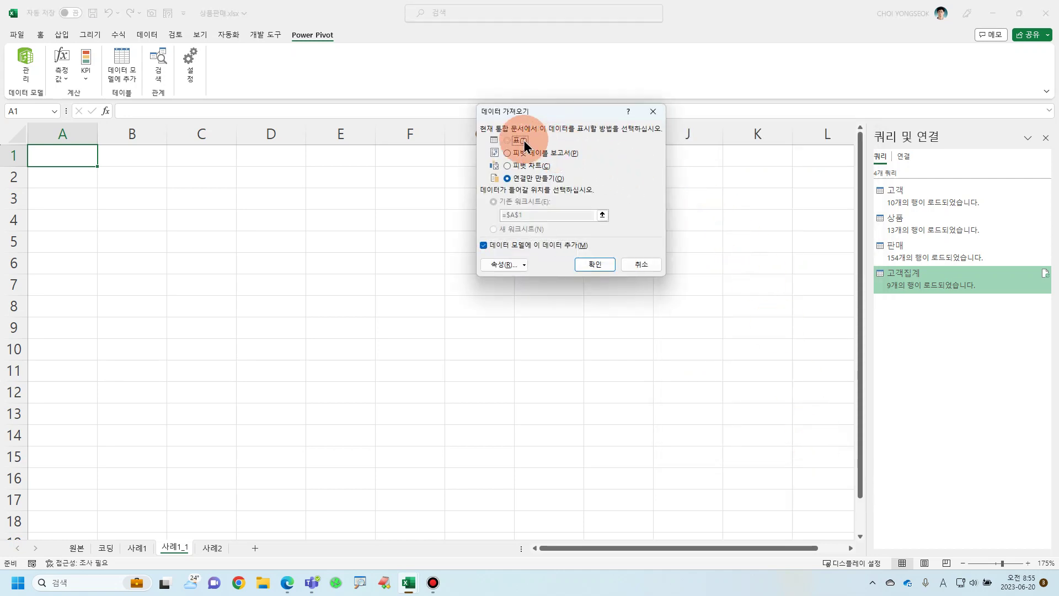
{"action": "left_click", "coordinate": [602, 265]}
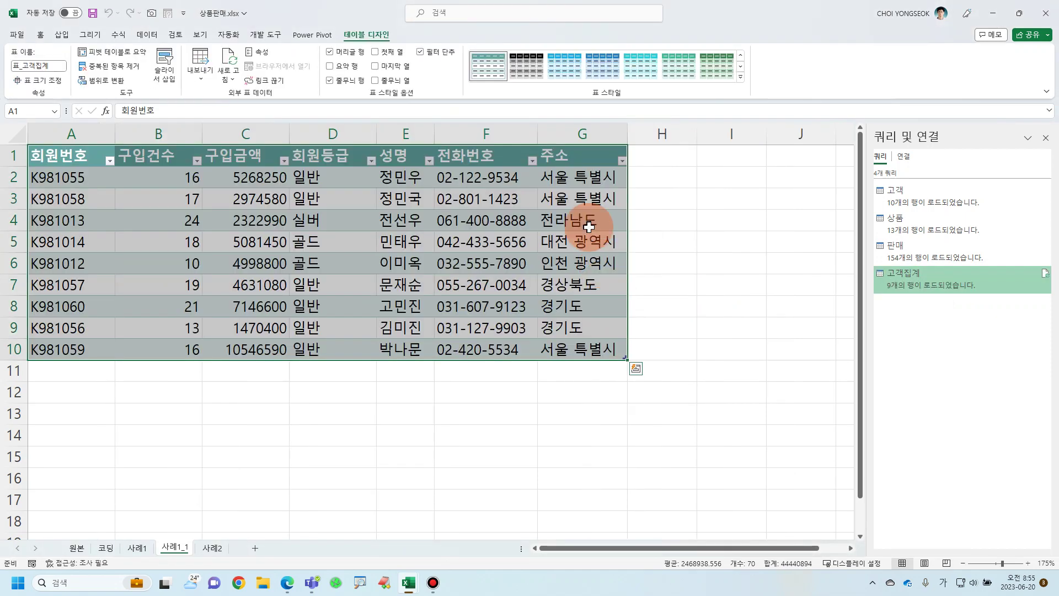
Move the 구입건수 and 구입금액 columns to the end of the loaded table, after 주소.
{"action": "left_click", "coordinate": [244, 157]}
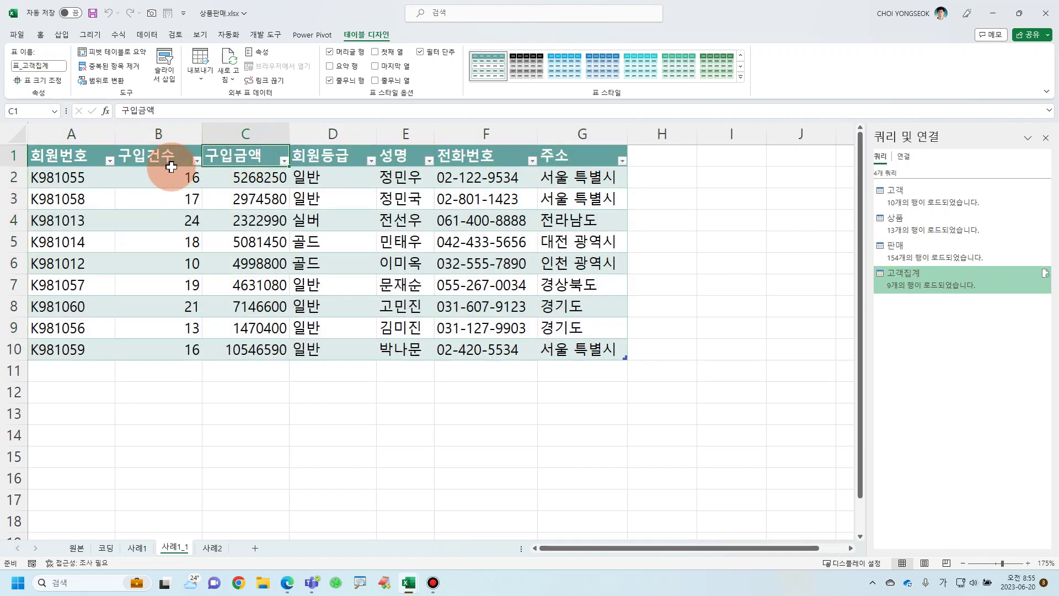
{"action": "left_click", "coordinate": [147, 160]}
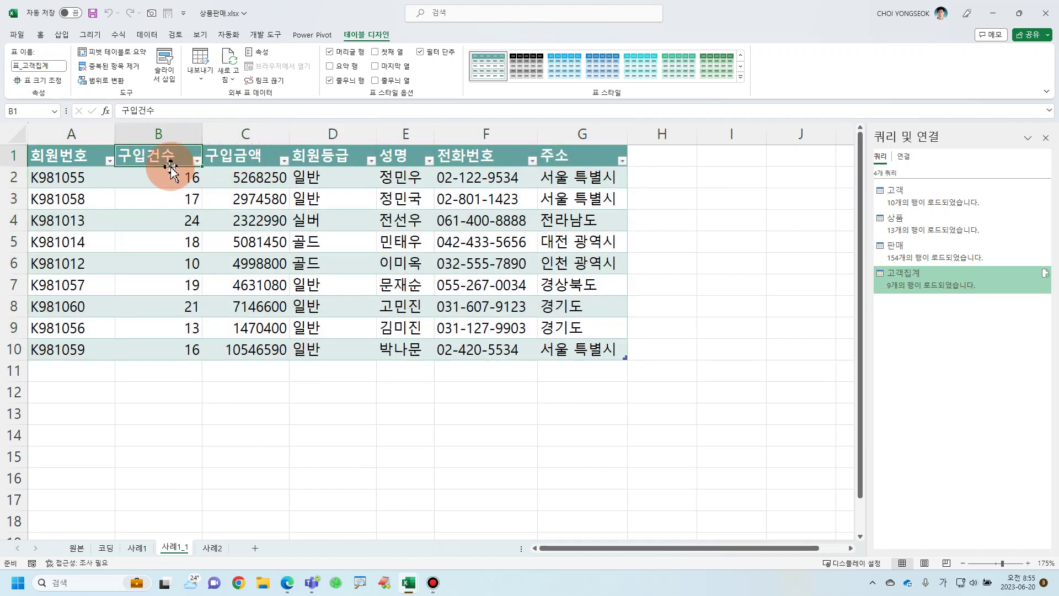
{"action": "left_click_drag", "start_coordinate": [171, 169], "coordinate": [429, 177]}
{"action": "left_click", "coordinate": [190, 159]}
{"action": "left_click_drag", "start_coordinate": [186, 167], "coordinate": [611, 167]}
{"action": "left_click", "coordinate": [485, 220]}
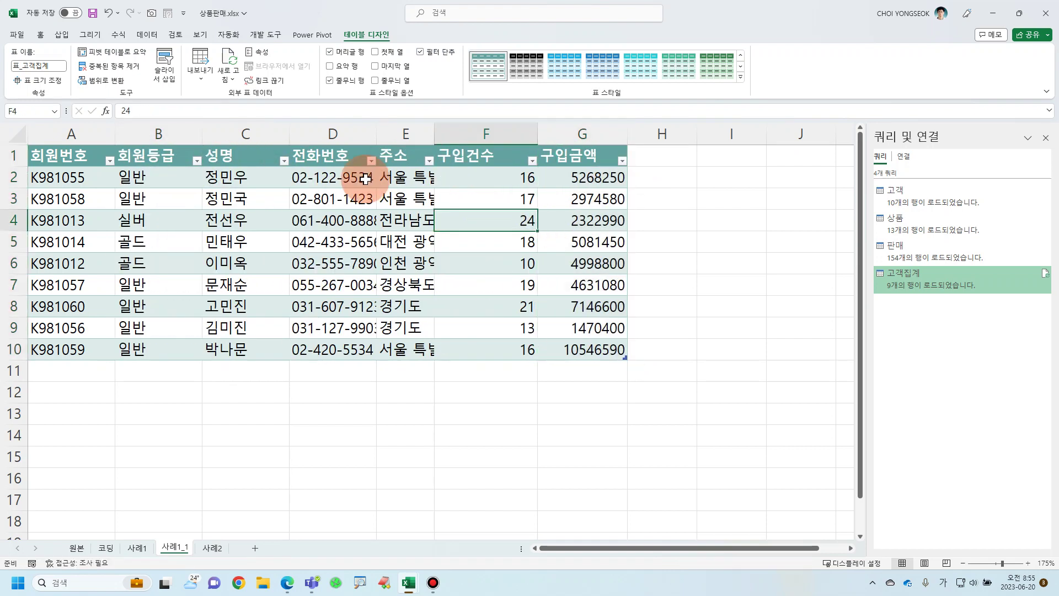
Refresh the loaded 고객집계 table on sheet 사례1_1.
{"action": "left_click", "coordinate": [226, 59]}
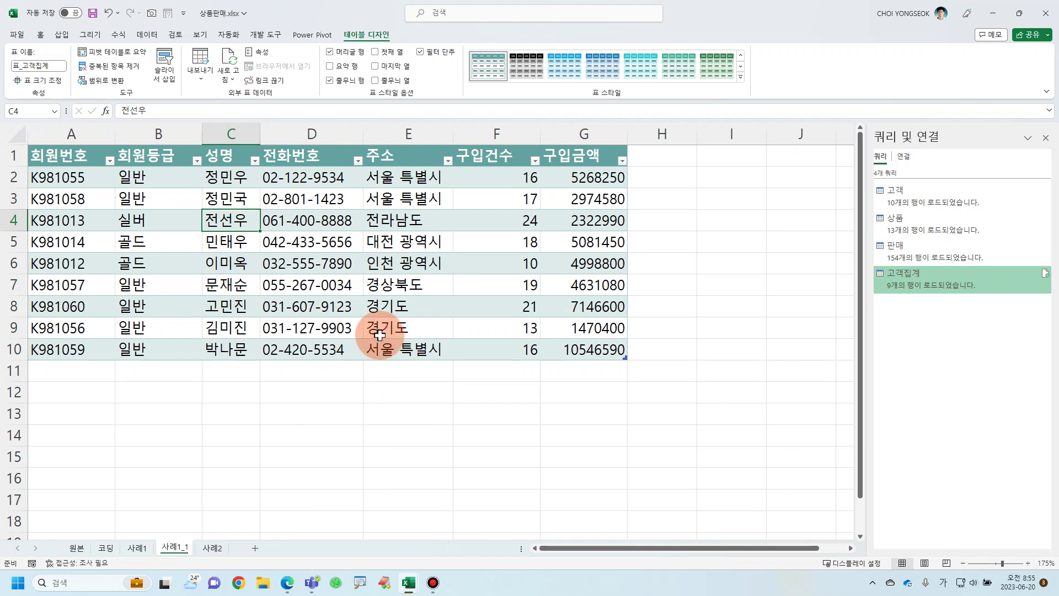
{"action": "left_click", "coordinate": [325, 285]}
{"action": "left_click", "coordinate": [229, 60]}
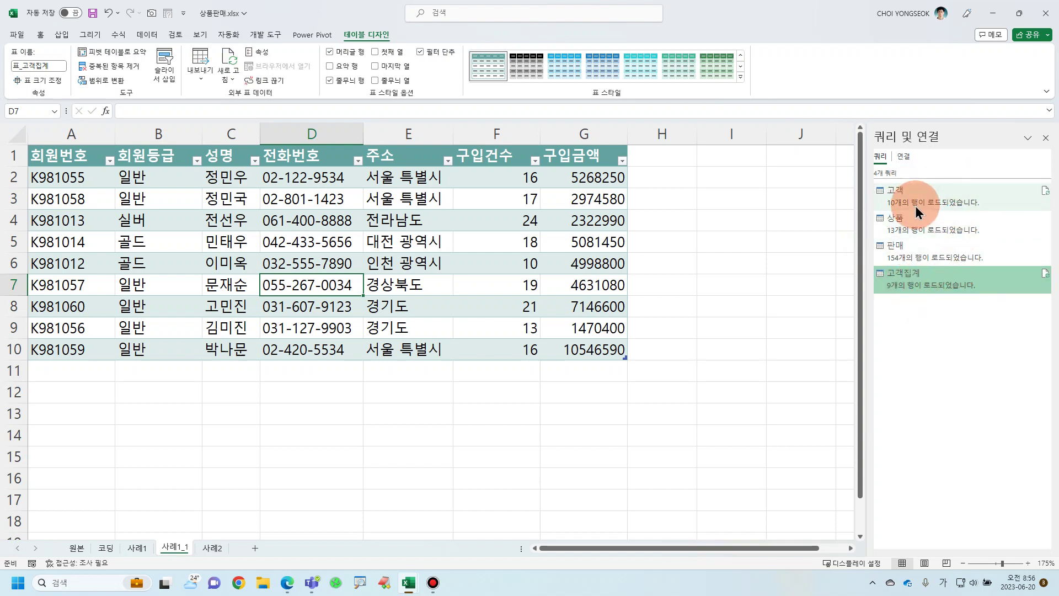
{"action": "left_click", "coordinate": [705, 356]}
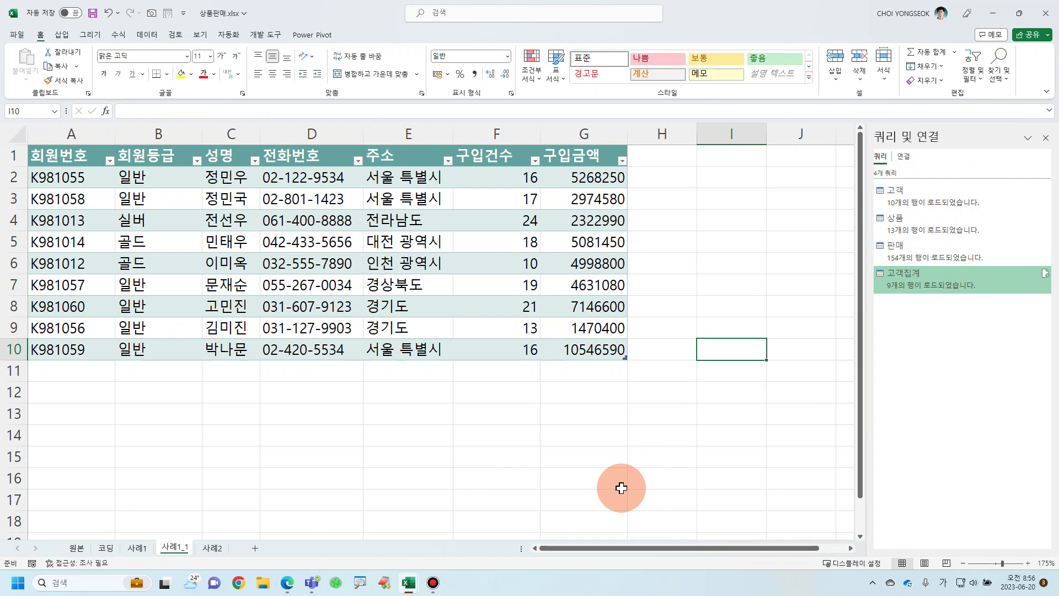
On sheet 사례1, copy the last row of the customer table and paste it directly below as a new row.
{"action": "left_click", "coordinate": [132, 550]}
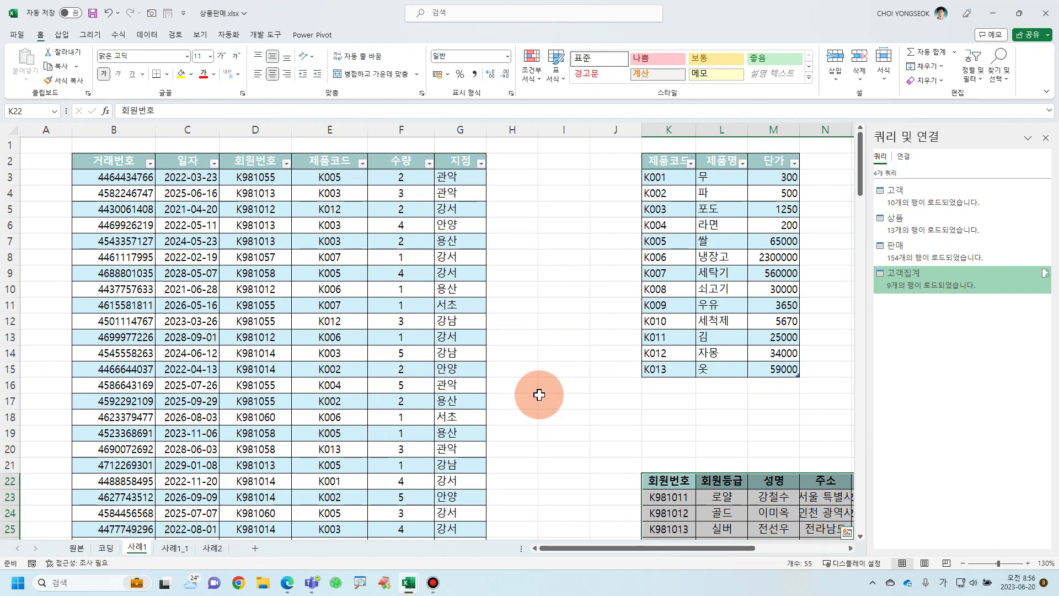
{"action": "scroll", "coordinate": [262, 378], "scroll_direction": "down", "scroll_amount": 2}
{"action": "scroll", "coordinate": [386, 378], "scroll_direction": "down", "scroll_amount": 2}
{"action": "scroll", "coordinate": [508, 378], "scroll_direction": "up", "scroll_amount": 4}
{"action": "left_click_drag", "start_coordinate": [697, 549], "coordinate": [811, 550]}
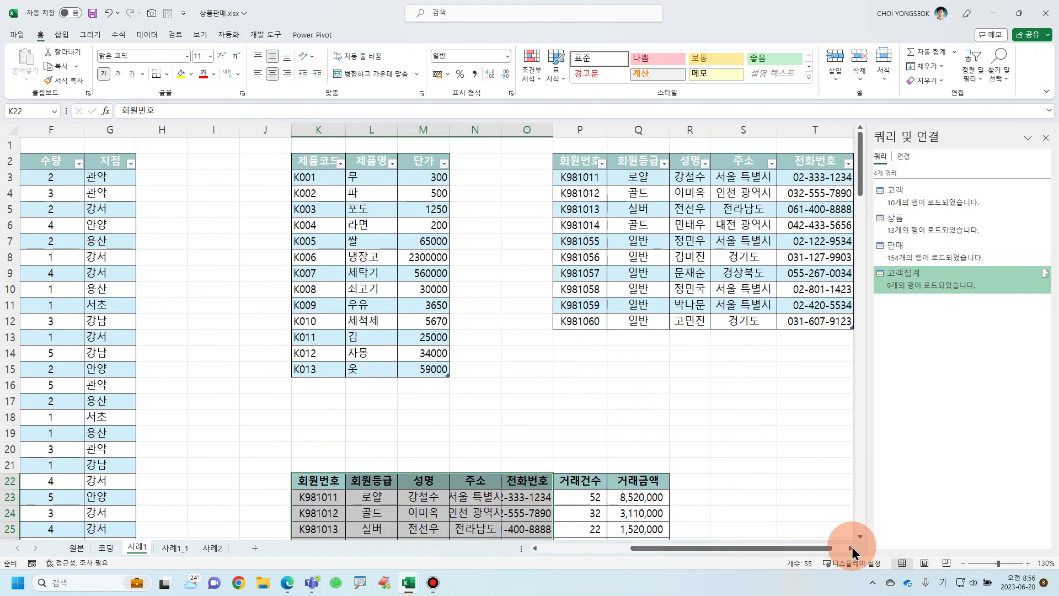
{"action": "scroll", "coordinate": [879, 550], "scroll_direction": "right", "scroll_amount": 3}
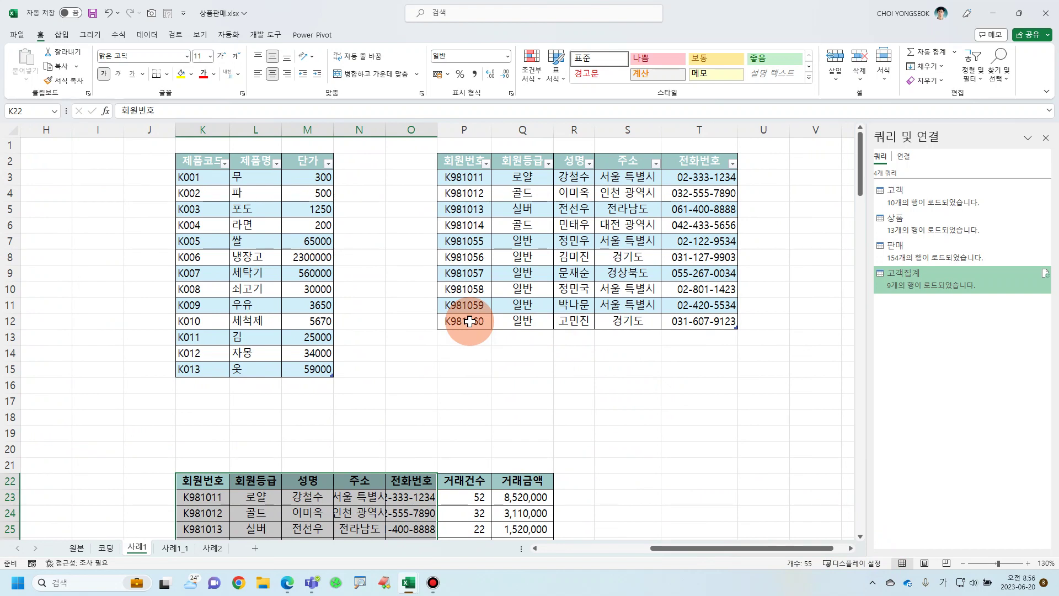
{"action": "left_click_drag", "start_coordinate": [470, 321], "coordinate": [692, 319]}
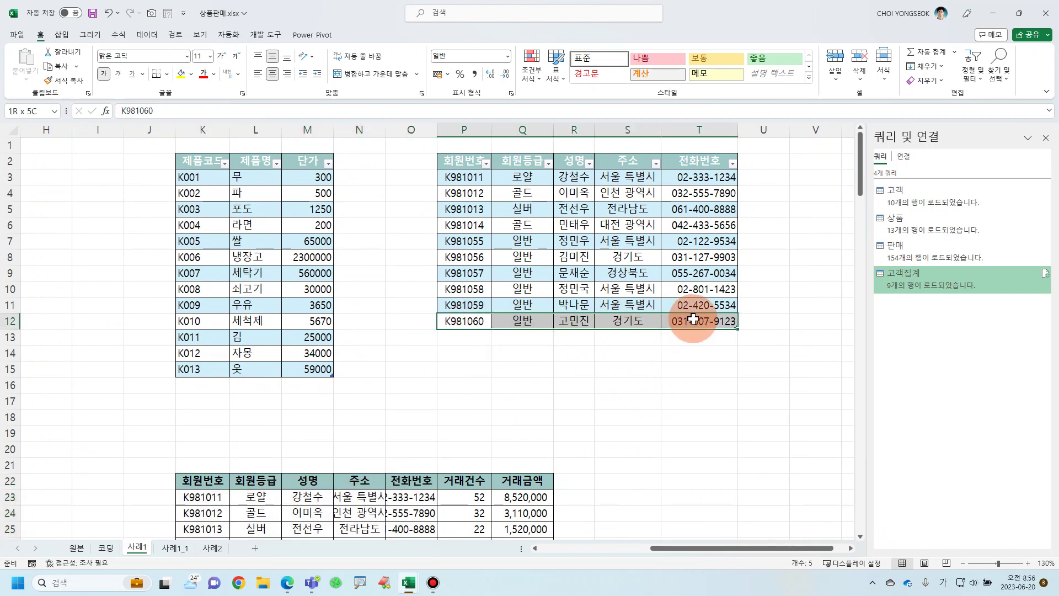
{"action": "key", "text": "ctrl+c"}
{"action": "left_click", "coordinate": [475, 339]}
{"action": "key", "text": "ctrl+v"}
Change the last digit of the 회원번호 in the pasted customer row to 1.
{"action": "double_click", "coordinate": [476, 338]}
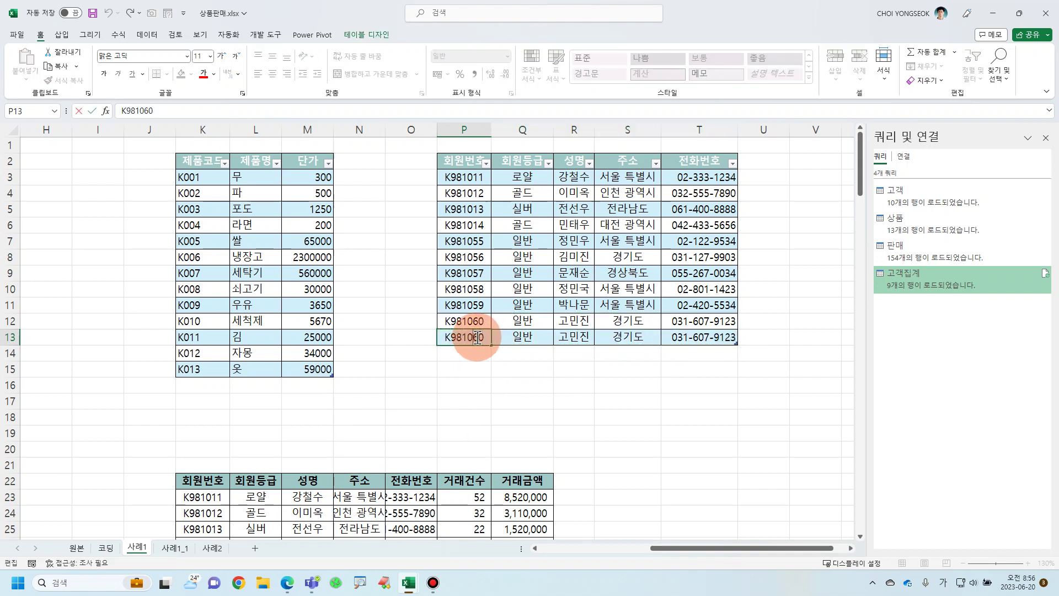
{"action": "key", "text": "Delete"}
{"action": "type", "text": "1"}
{"action": "key", "text": "Return"}
Replace the 성명 value in the newly added customer row with the new customer's full name.
{"action": "left_click", "coordinate": [571, 380]}
{"action": "left_click", "coordinate": [571, 337]}
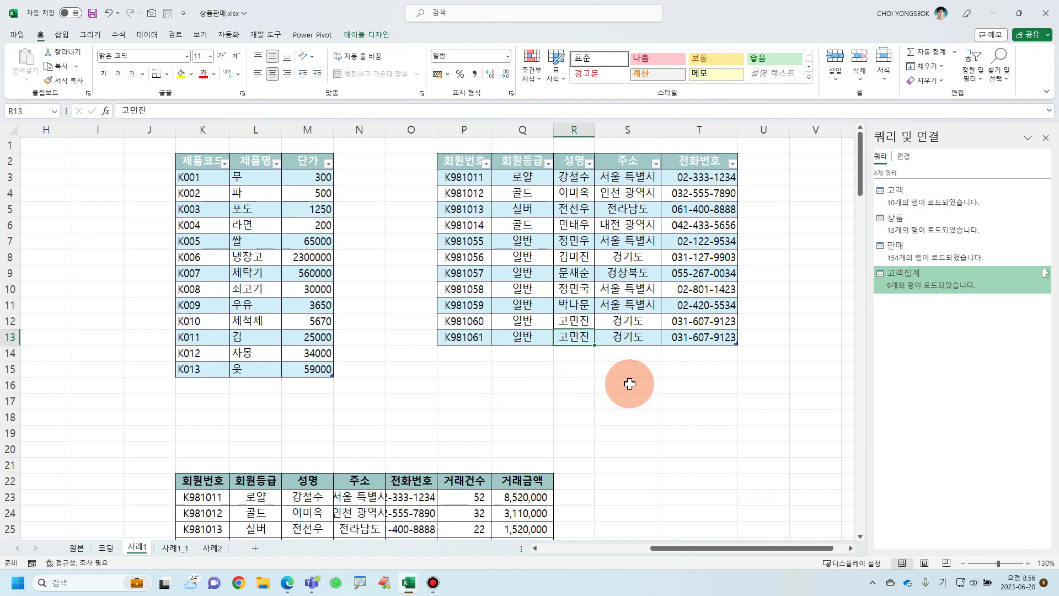
{"action": "type", "text": "ㅊ"}
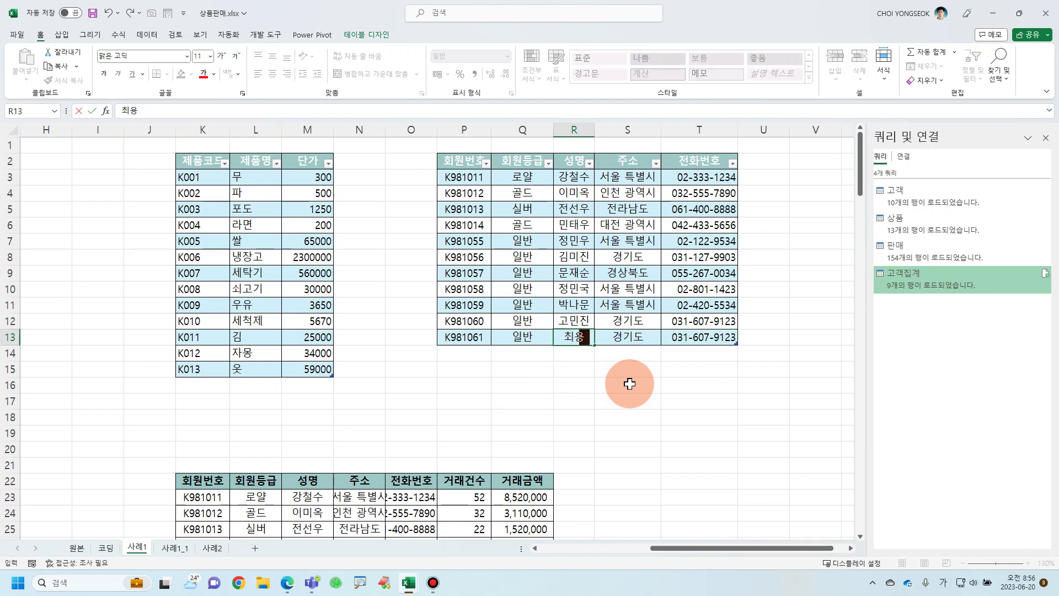
{"action": "type", "text": "ㅚ용석"}
{"action": "key", "text": "Return"}
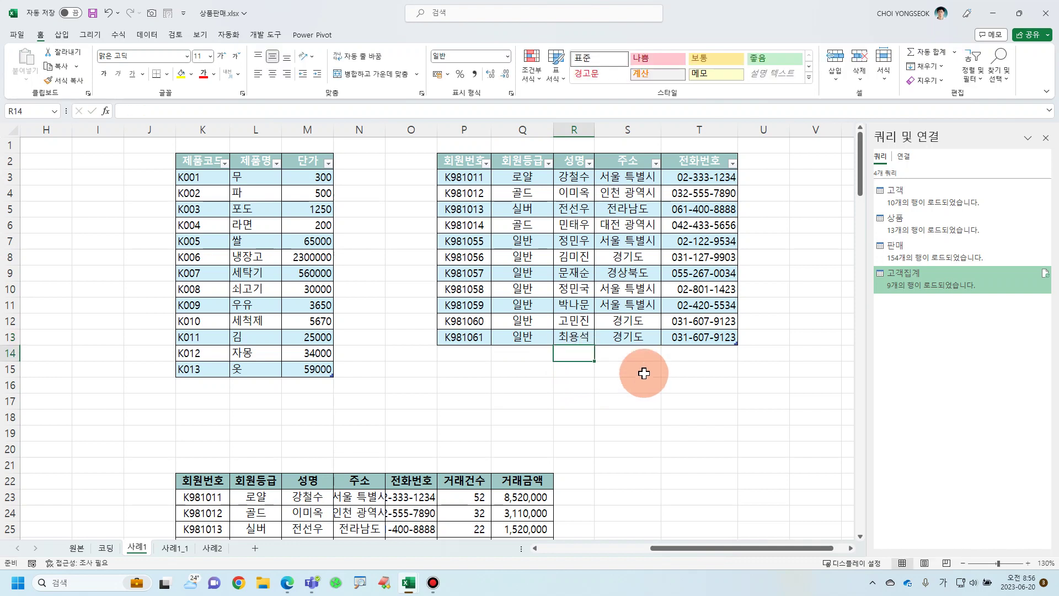
Change the middle and last digit groups of the 전화번호 in the new customer row, and save the workbook.
{"action": "double_click", "coordinate": [709, 337]}
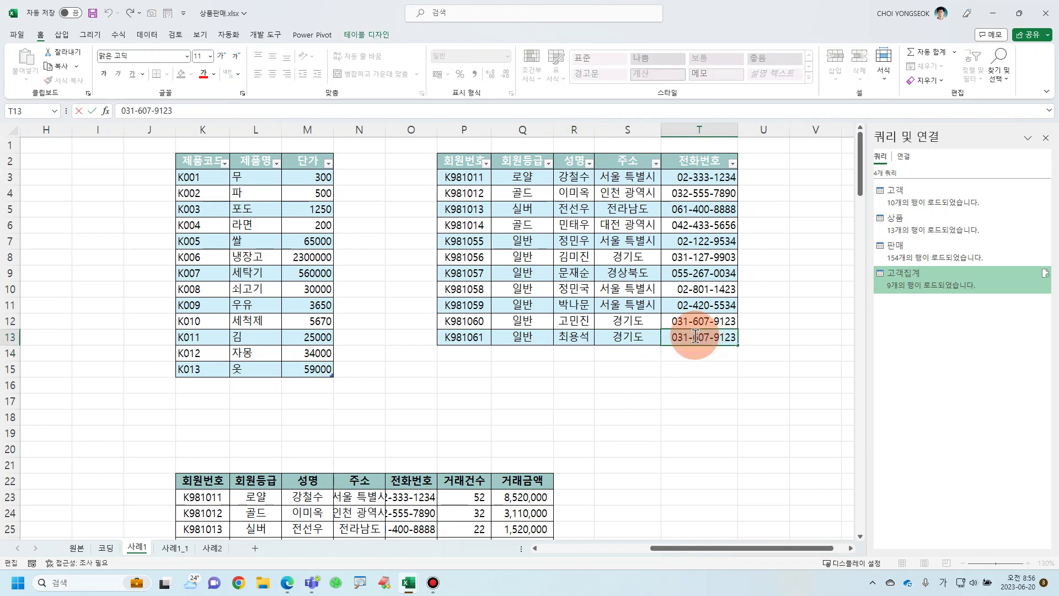
{"action": "key", "text": "BackSpace"}
{"action": "key", "text": "BackSpace"}
{"action": "key", "text": "BackSpace"}
{"action": "type", "text": "111"}
{"action": "double_click", "coordinate": [737, 337]}
{"action": "type", "text": "2"}
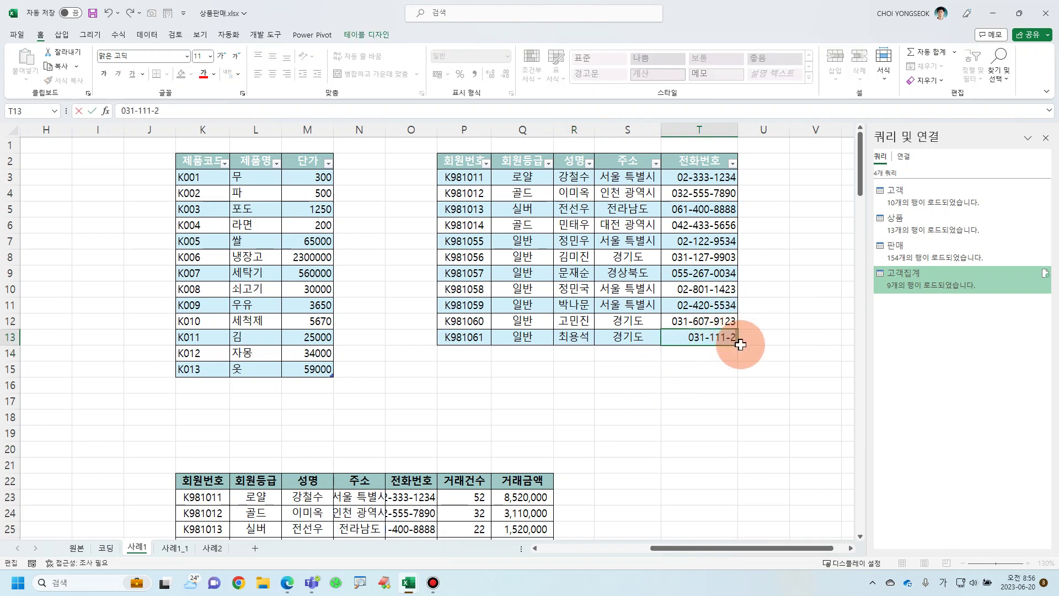
{"action": "type", "text": "222"}
{"action": "left_click", "coordinate": [750, 381]}
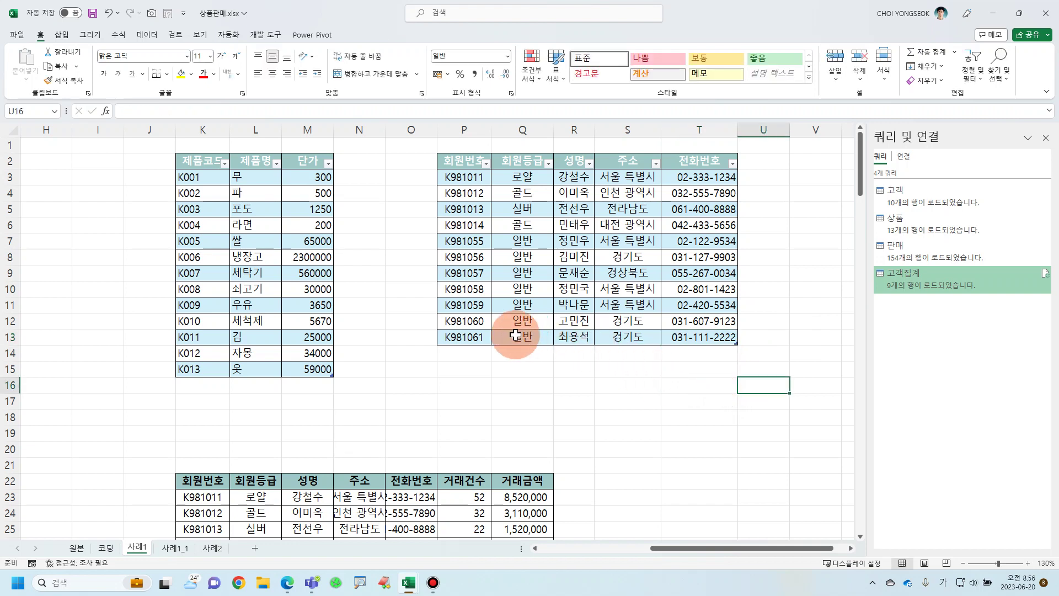
{"action": "left_click", "coordinate": [93, 12]}
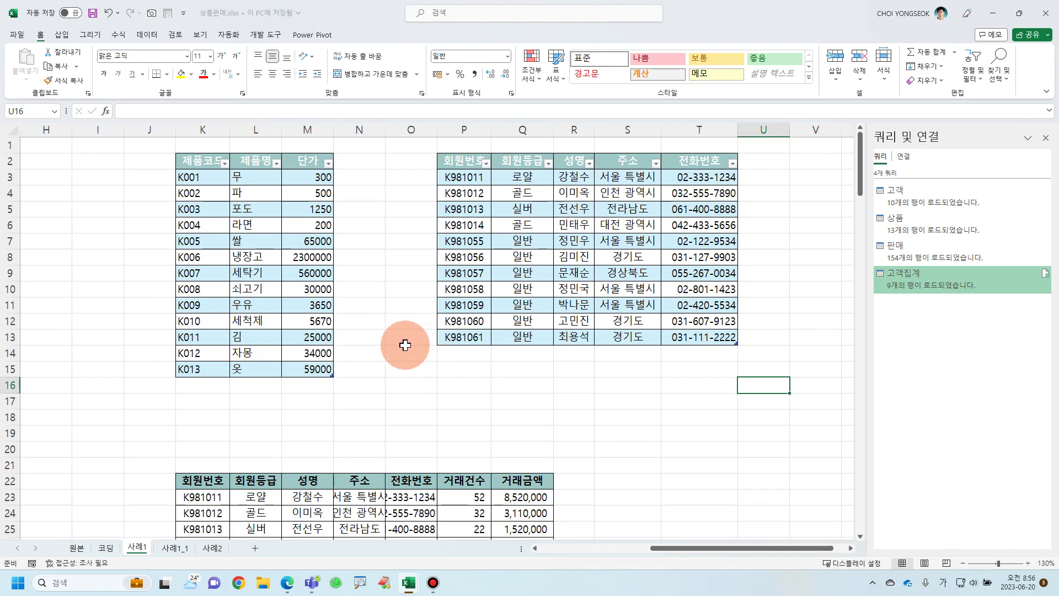
Start a new record directly below the last row of the sales table with the 일자 2023-06-20.
{"action": "left_click_drag", "start_coordinate": [772, 552], "coordinate": [682, 553]}
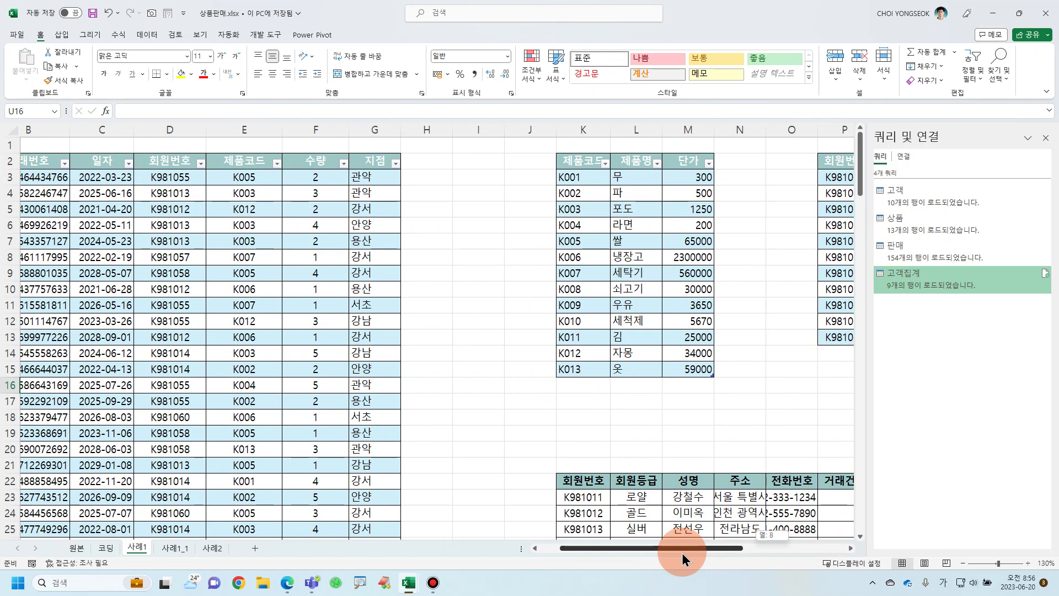
{"action": "left_click_drag", "start_coordinate": [682, 552], "coordinate": [595, 553]}
{"action": "scroll", "coordinate": [327, 397], "scroll_direction": "down", "scroll_amount": 7}
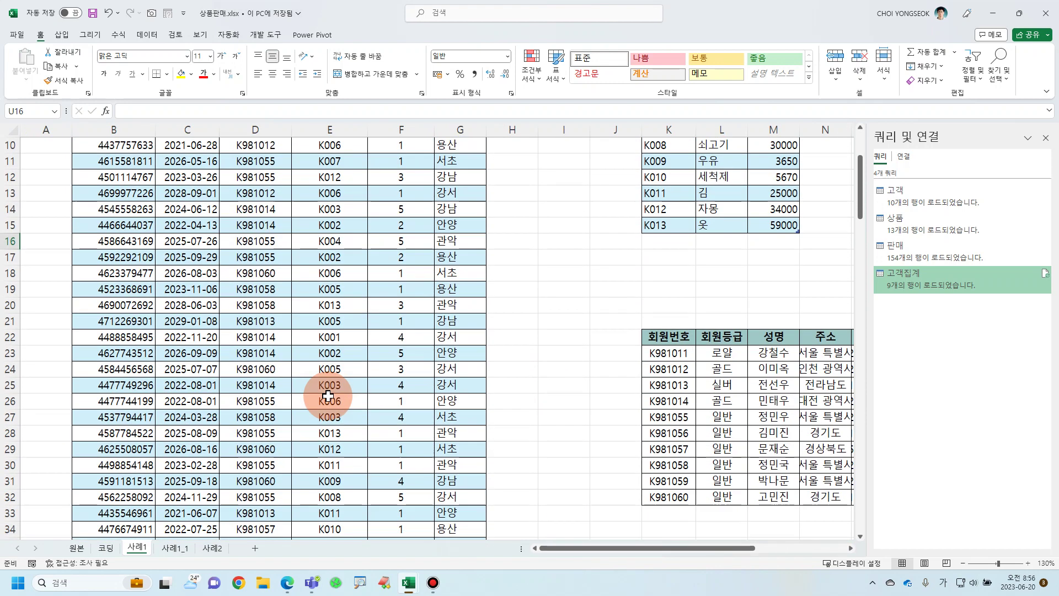
{"action": "scroll", "coordinate": [328, 396], "scroll_direction": "down", "scroll_amount": 14}
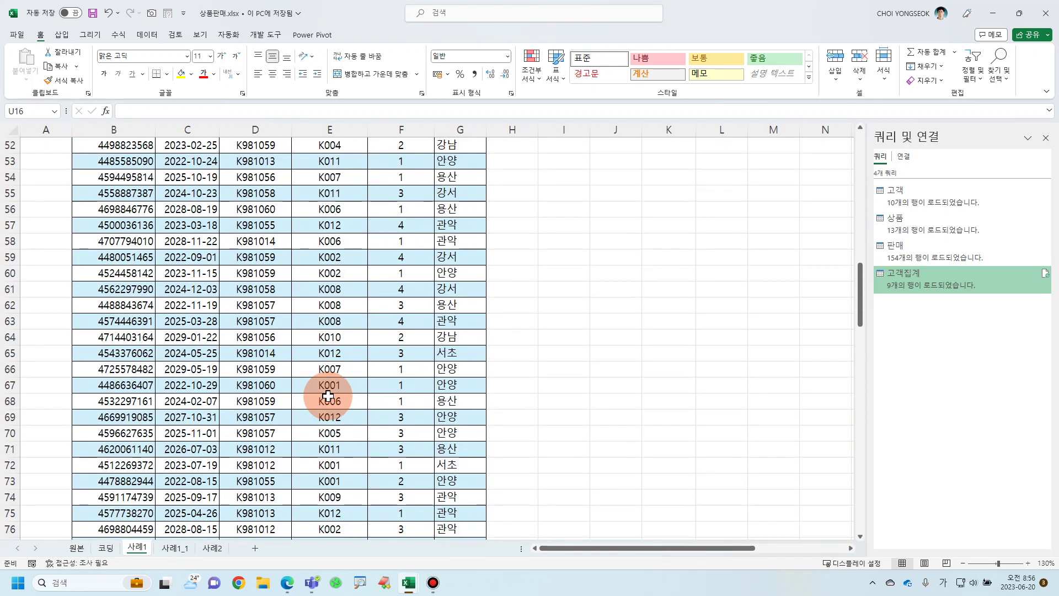
{"action": "scroll", "coordinate": [328, 396], "scroll_direction": "down", "scroll_amount": 19}
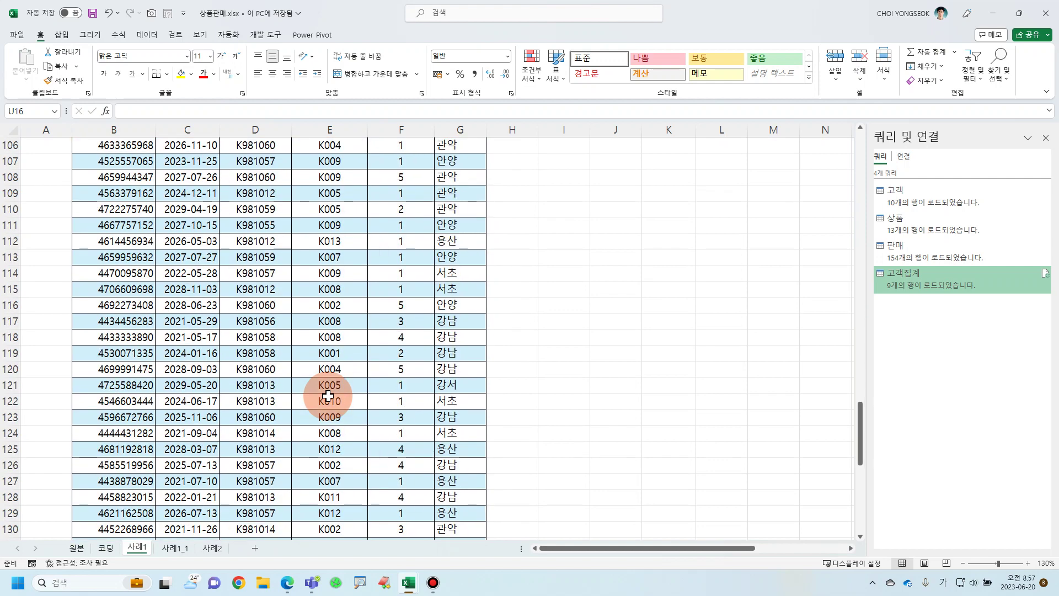
{"action": "scroll", "coordinate": [328, 396], "scroll_direction": "down", "scroll_amount": 9}
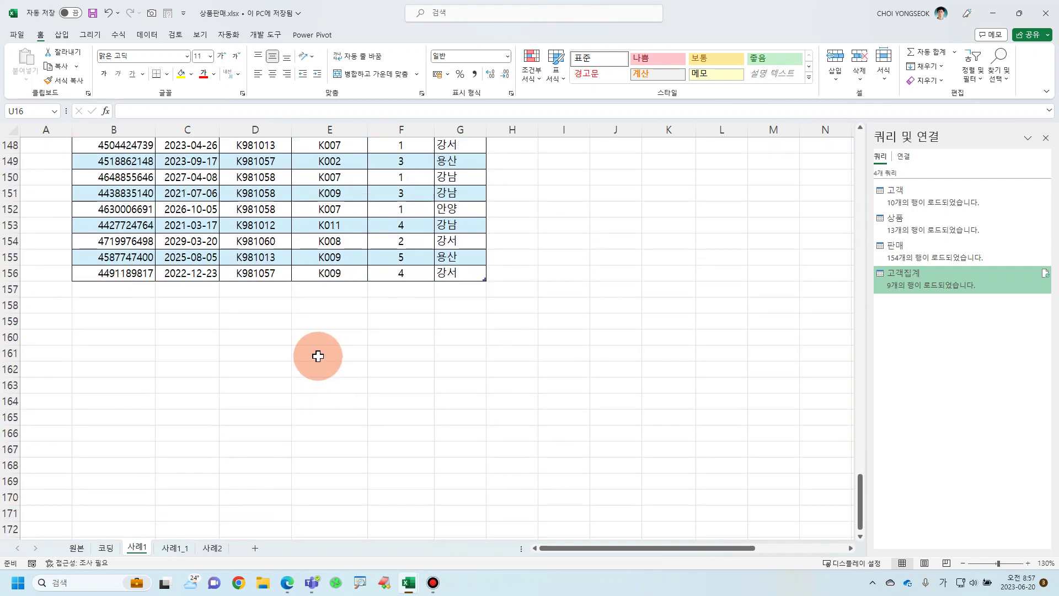
{"action": "left_click", "coordinate": [161, 292]}
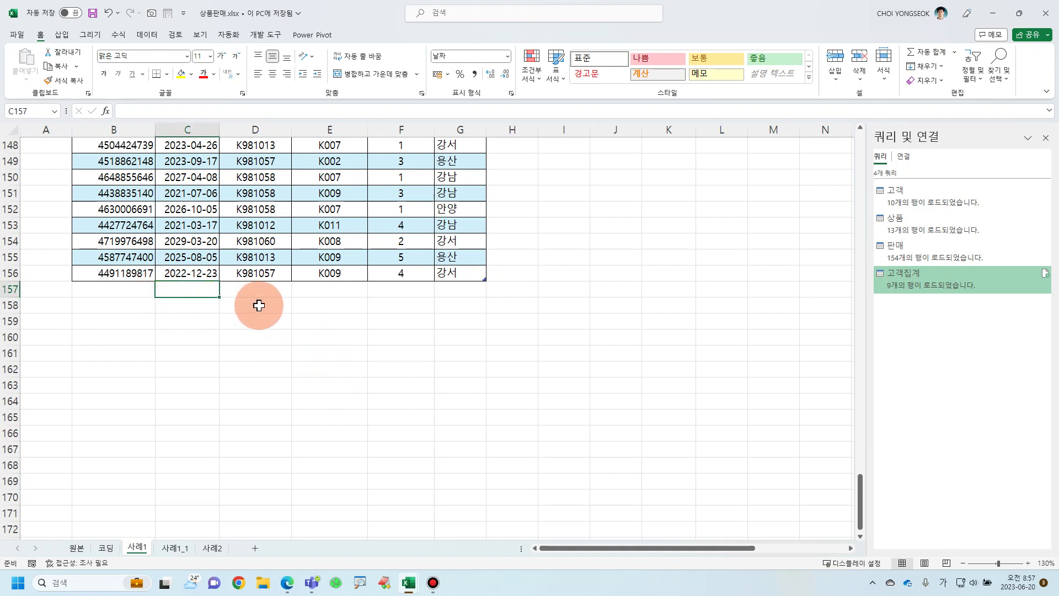
{"action": "type", "text": "2023-06-20"}
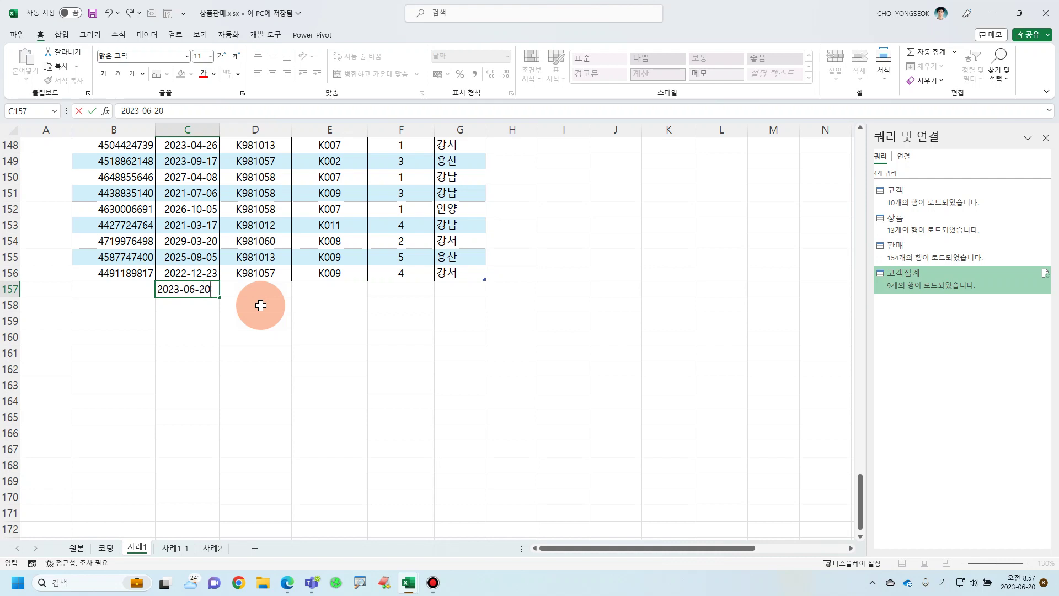
{"action": "key", "text": "Tab"}
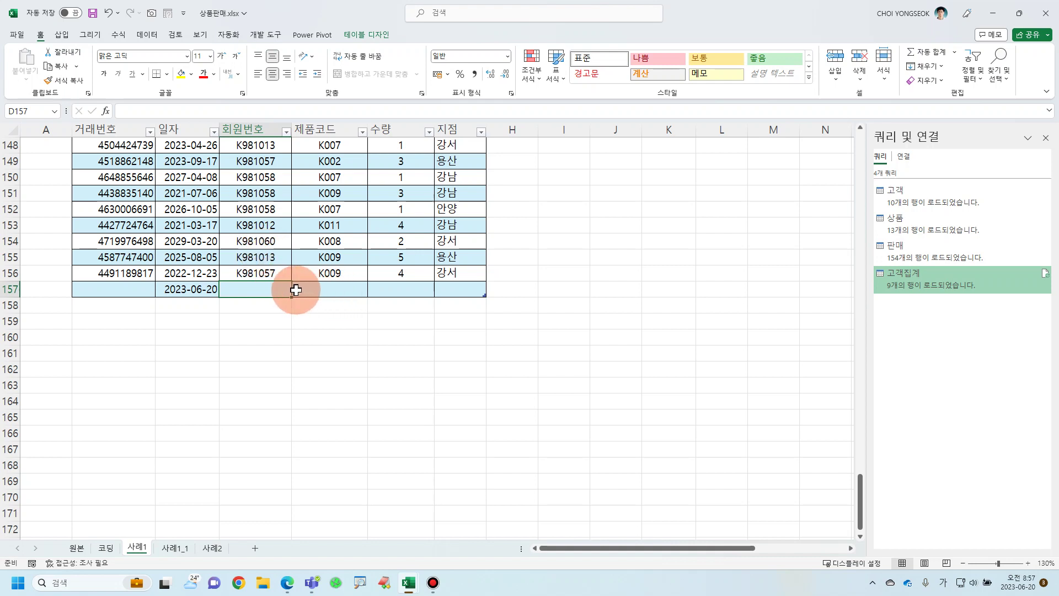
Copy the new customer's 회원번호 from the customer table into the 회원번호 cell of the new sales row.
{"action": "left_click_drag", "start_coordinate": [683, 548], "coordinate": [819, 528]}
{"action": "scroll", "coordinate": [785, 433], "scroll_direction": "up", "scroll_amount": 9}
{"action": "left_click_drag", "start_coordinate": [860, 472], "coordinate": [881, 160]}
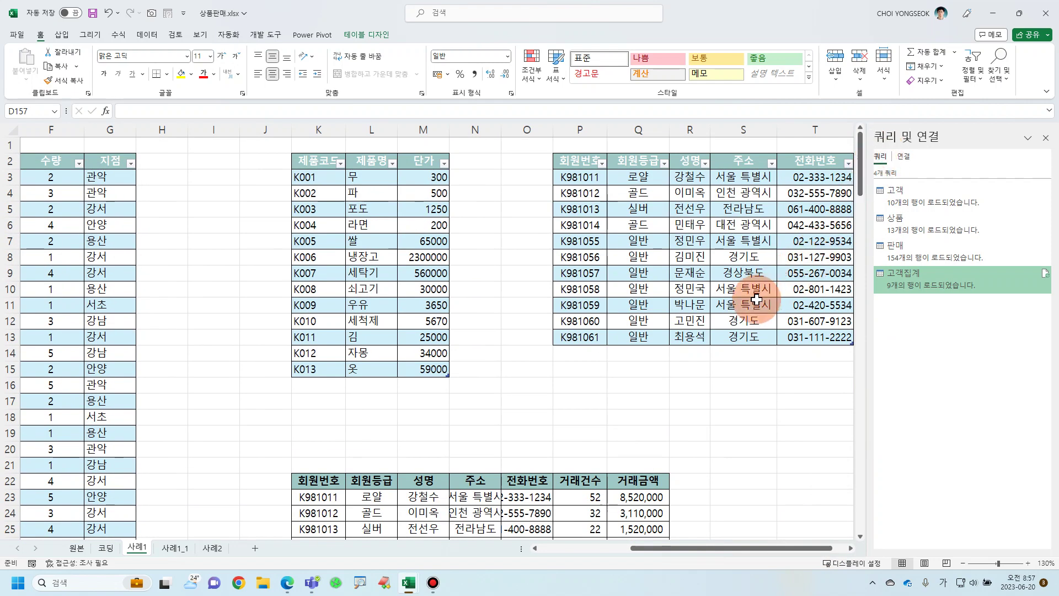
{"action": "left_click", "coordinate": [587, 335]}
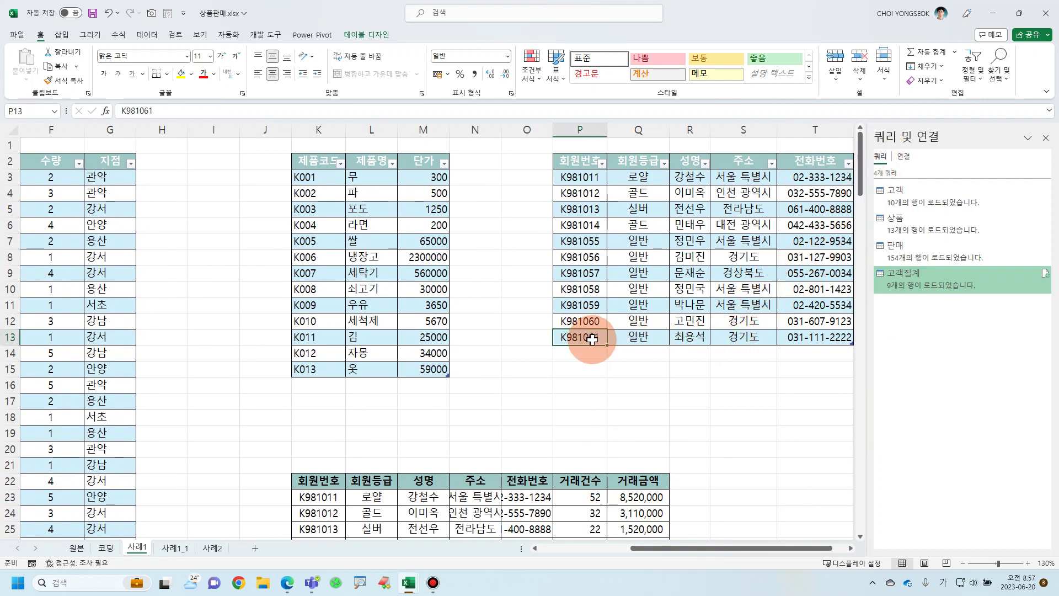
{"action": "key", "text": "ctrl+c"}
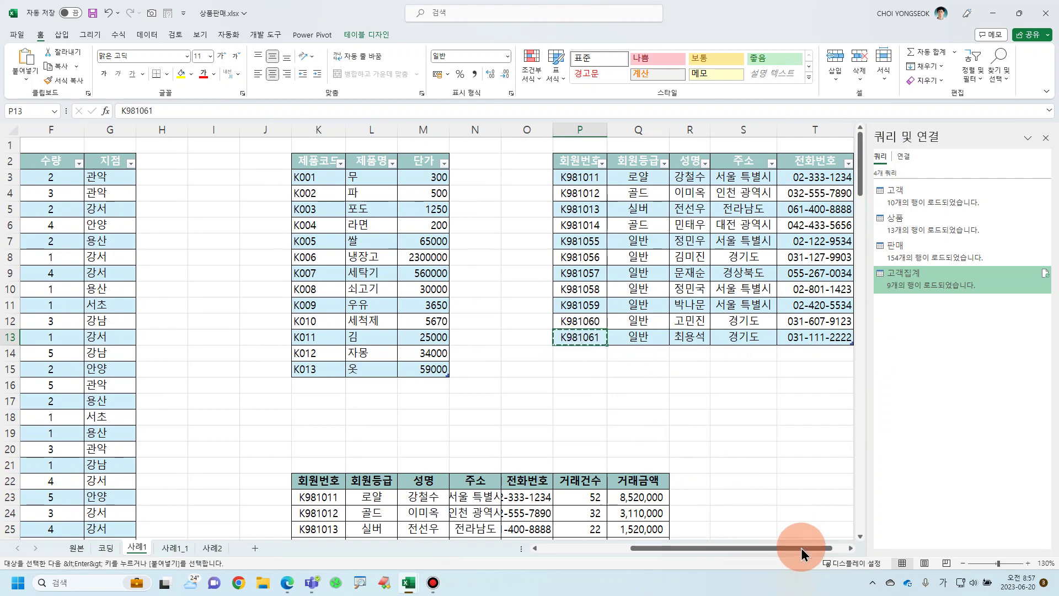
{"action": "left_click_drag", "start_coordinate": [788, 548], "coordinate": [696, 548]}
{"action": "scroll", "coordinate": [333, 447], "scroll_direction": "down", "scroll_amount": 20}
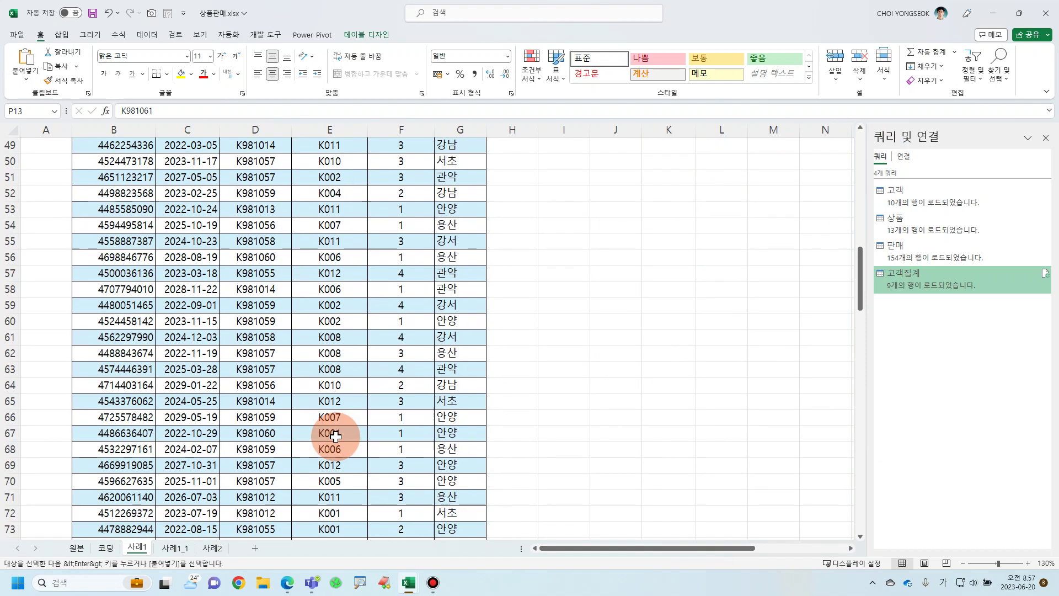
{"action": "scroll", "coordinate": [335, 436], "scroll_direction": "down", "scroll_amount": 19}
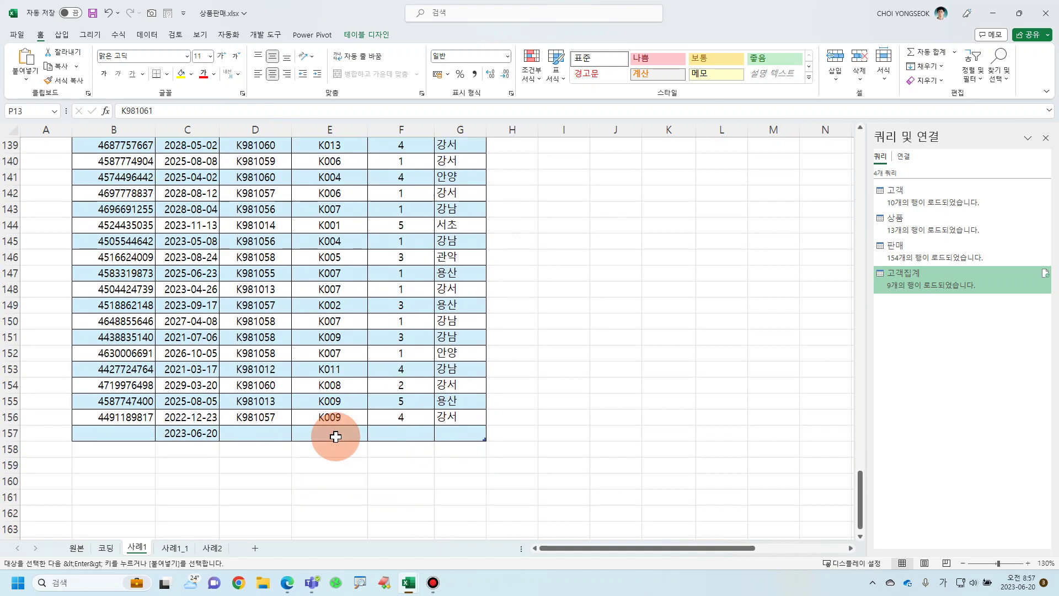
{"action": "left_click", "coordinate": [283, 390]}
{"action": "key", "text": "ctrl+v"}
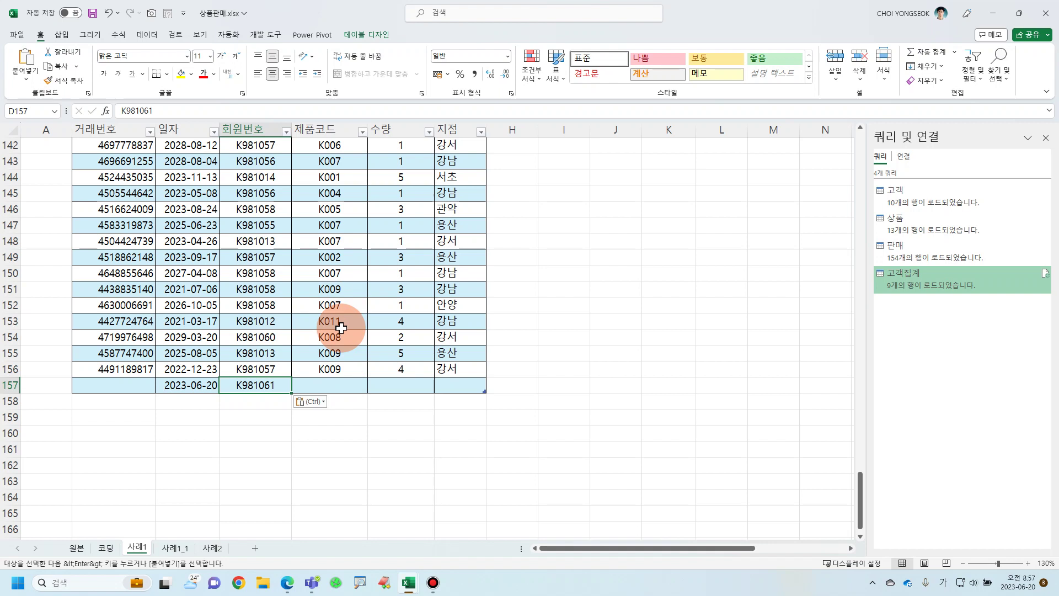
Copy the 제품코드 K008 from row 154 of the sales table into the new row 157.
{"action": "left_click_drag", "start_coordinate": [342, 321], "coordinate": [342, 331]}
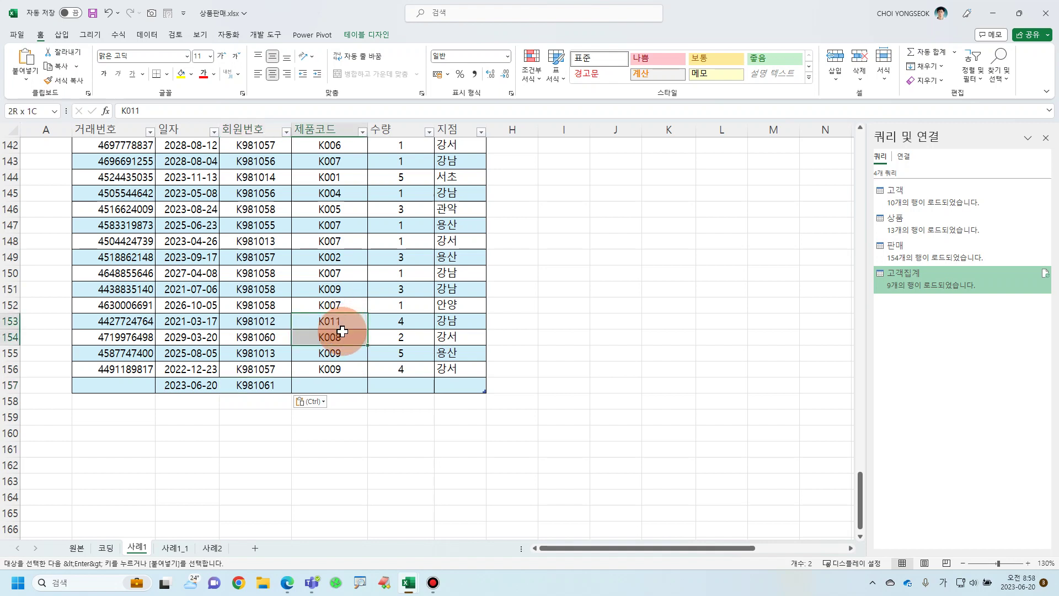
{"action": "left_click", "coordinate": [342, 334]}
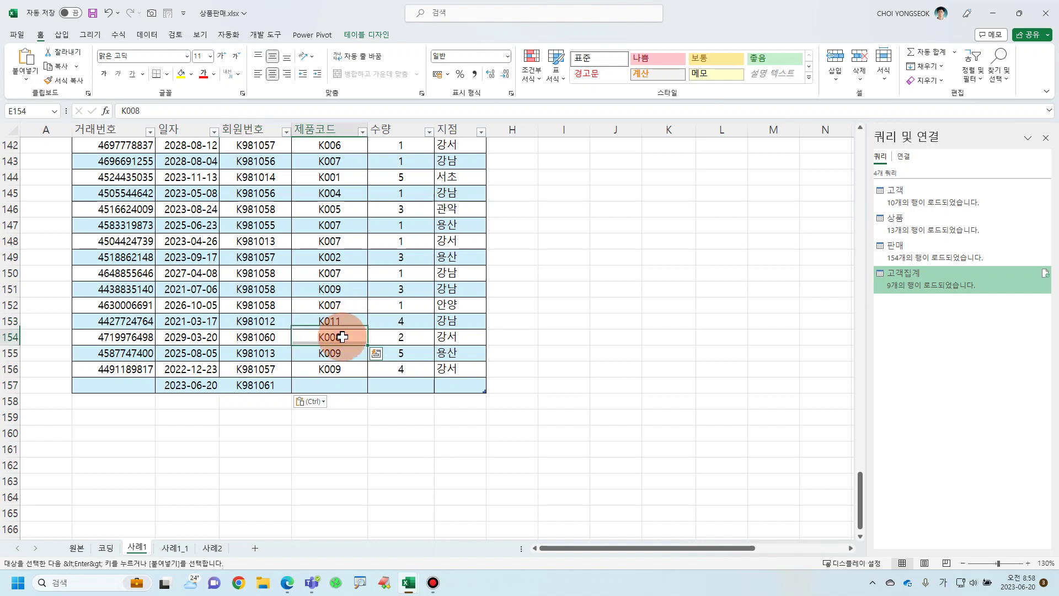
{"action": "key", "text": "ctrl+c"}
{"action": "left_click", "coordinate": [340, 384]}
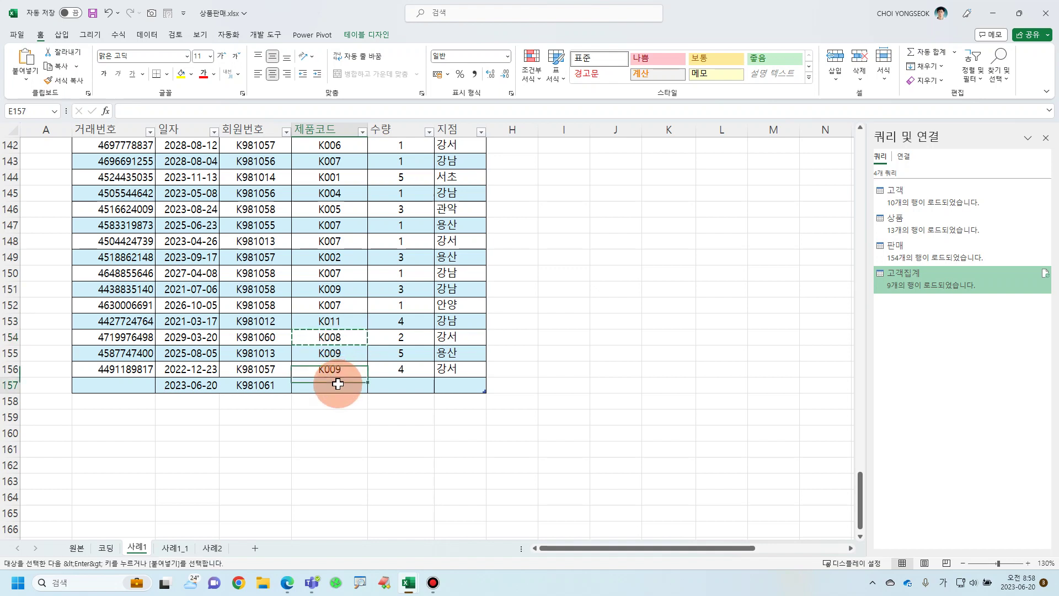
{"action": "key", "text": "ctrl+v"}
Enter 수량 2 and 지점 안양 in the new sales row.
{"action": "left_click", "coordinate": [399, 385]}
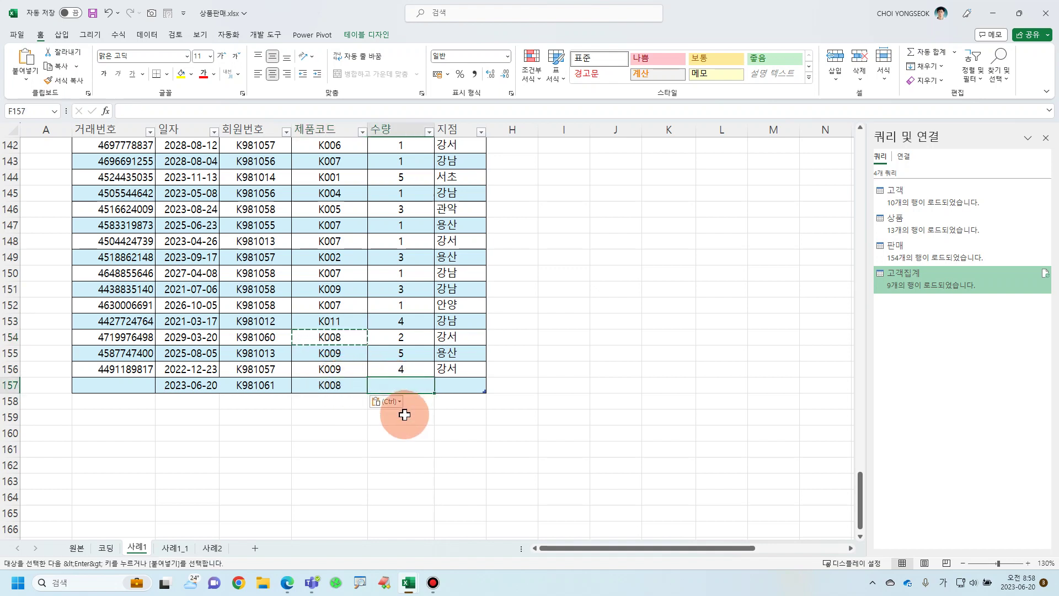
{"action": "type", "text": "2"}
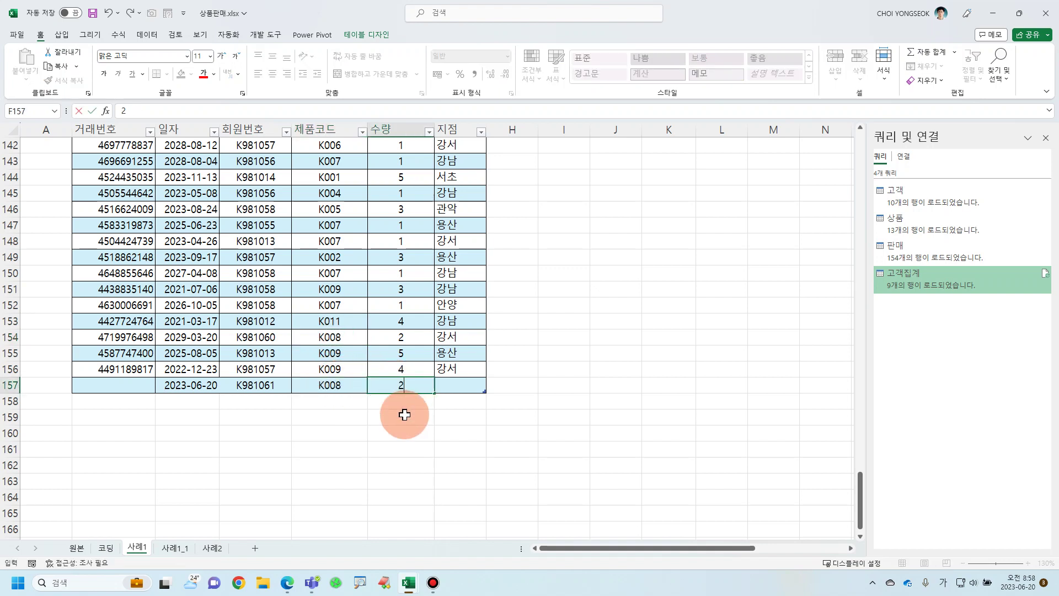
{"action": "key", "text": "Tab"}
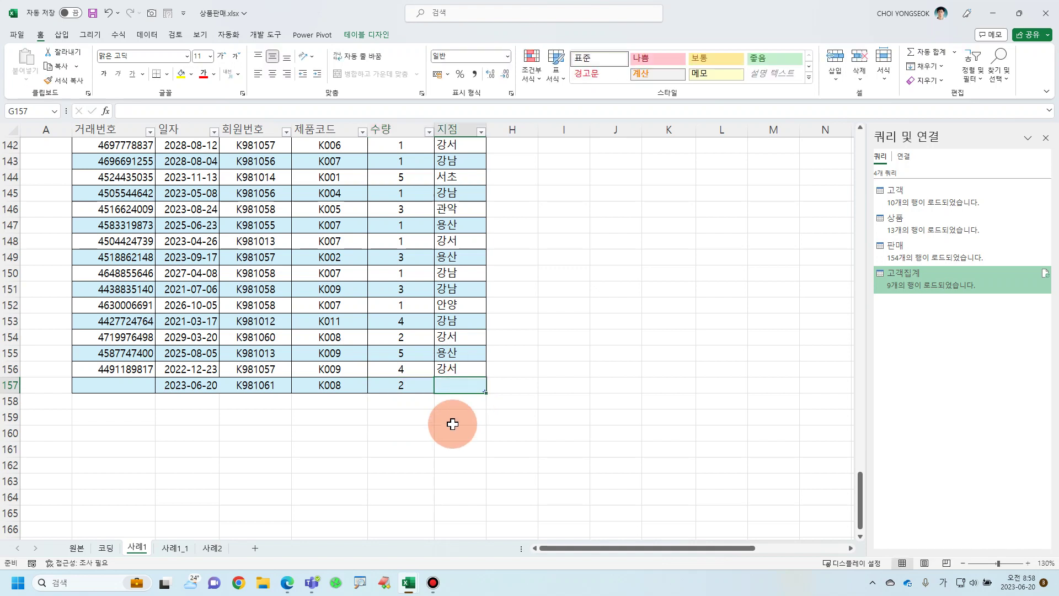
{"action": "type", "text": "아ㄴ야"}
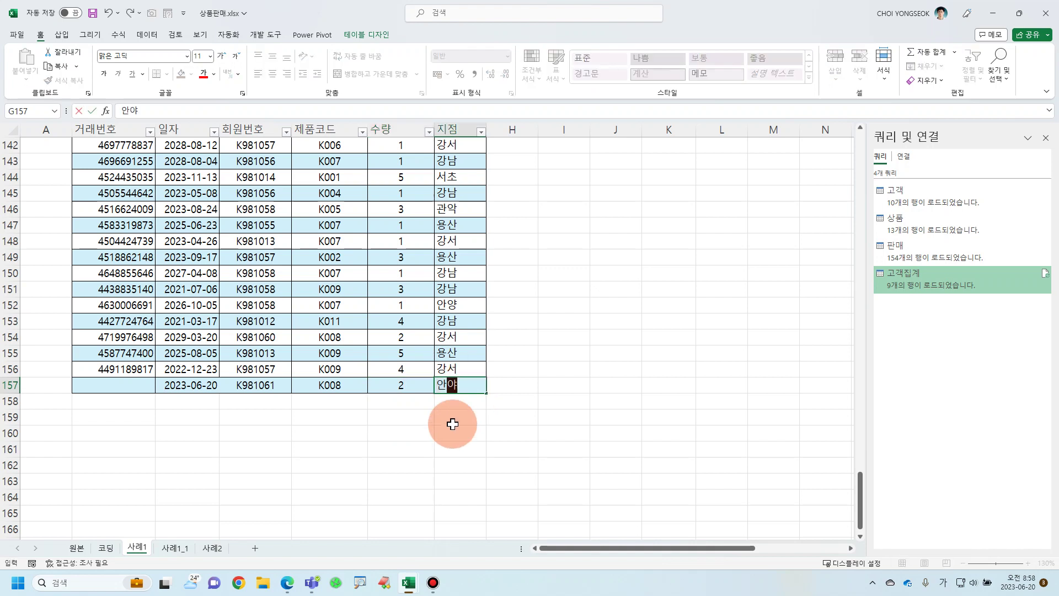
{"action": "type", "text": "ㅇ"}
{"action": "key", "text": "Return"}
Fill the 거래번호 from row 156 down into row 157 and change its last digit to 8.
{"action": "left_click", "coordinate": [137, 363]}
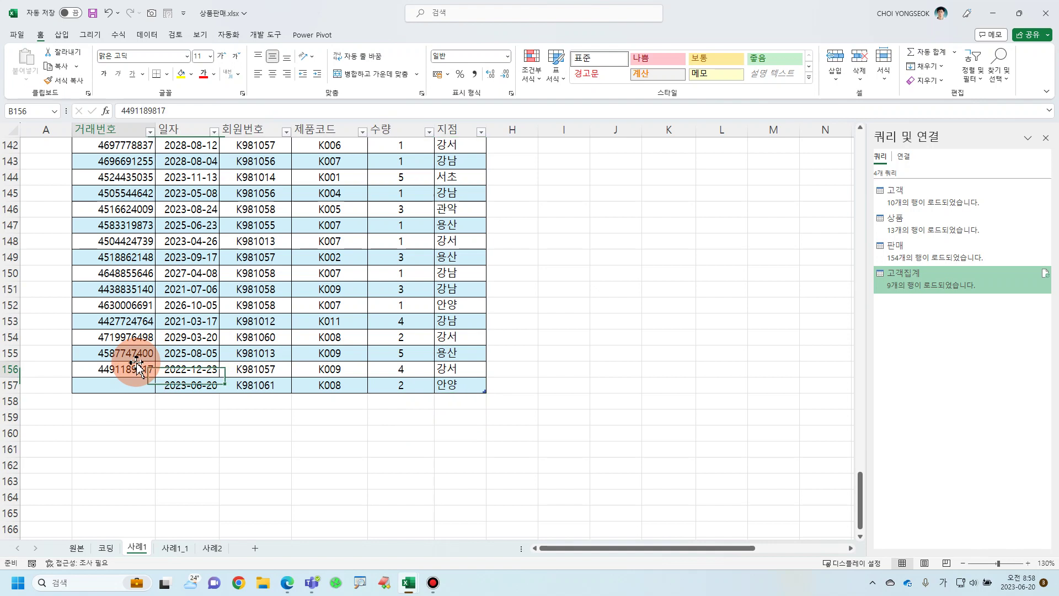
{"action": "left_click_drag", "start_coordinate": [155, 378], "coordinate": [146, 391]}
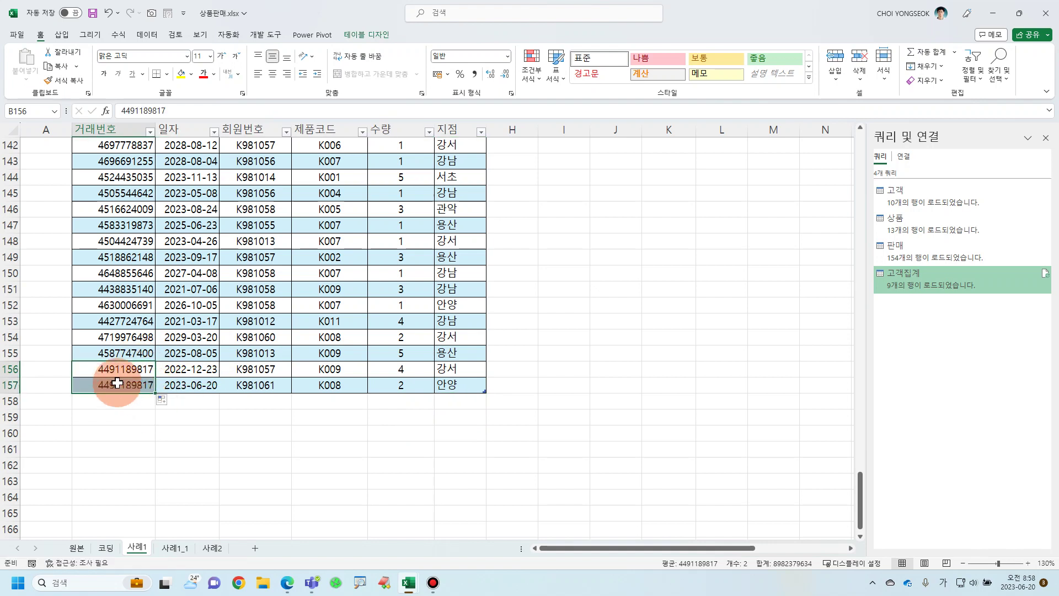
{"action": "double_click", "coordinate": [145, 390]}
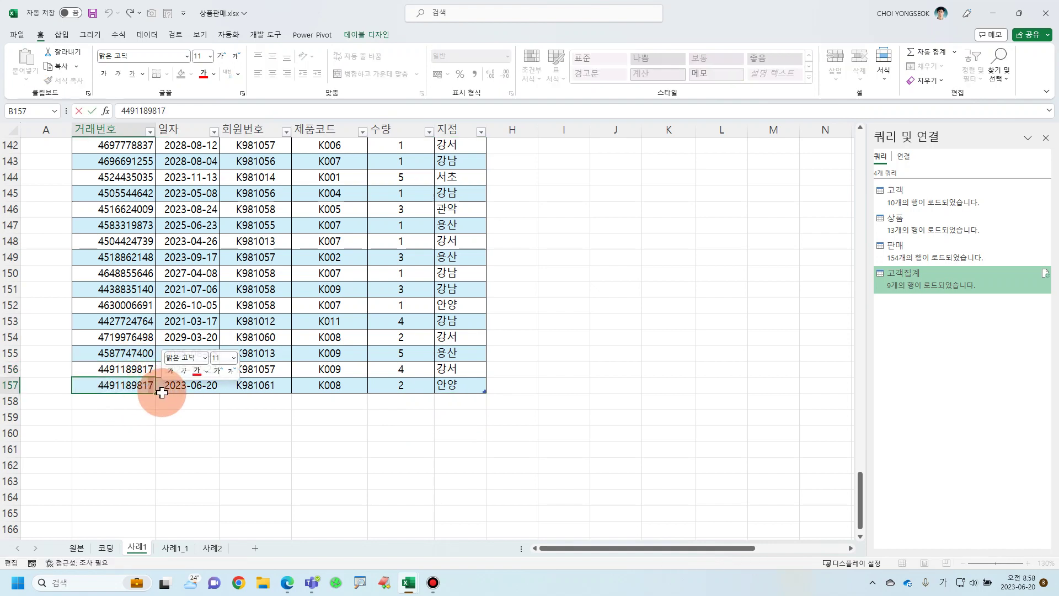
{"action": "left_click", "coordinate": [153, 447]}
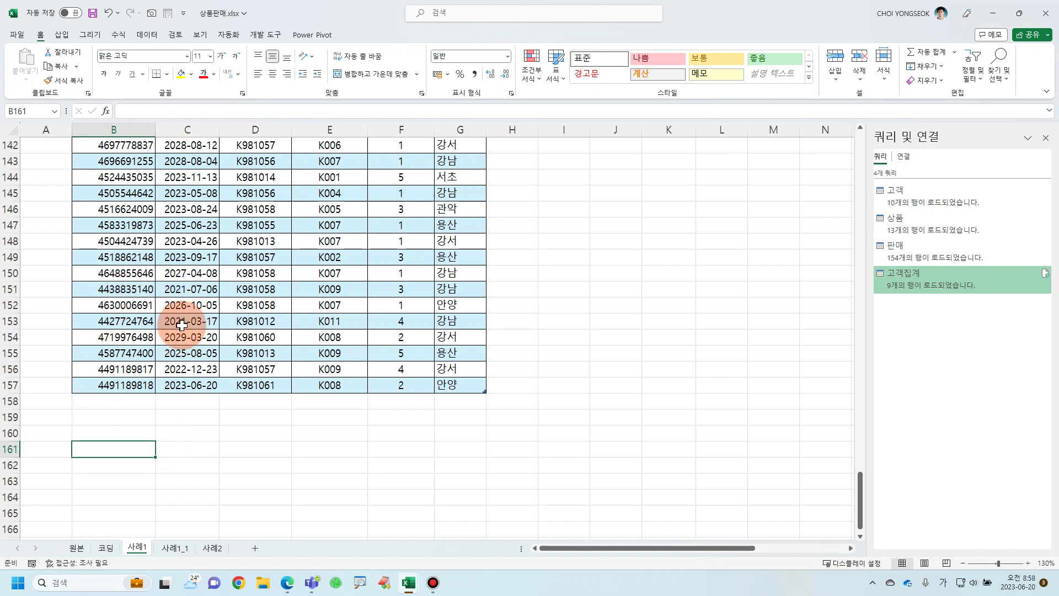
Save the workbook with the added sales record and switch to sheet 사례1_1.
{"action": "scroll", "coordinate": [166, 284], "scroll_direction": "up", "scroll_amount": 5}
{"action": "left_click", "coordinate": [92, 13]}
{"action": "left_click", "coordinate": [318, 291]}
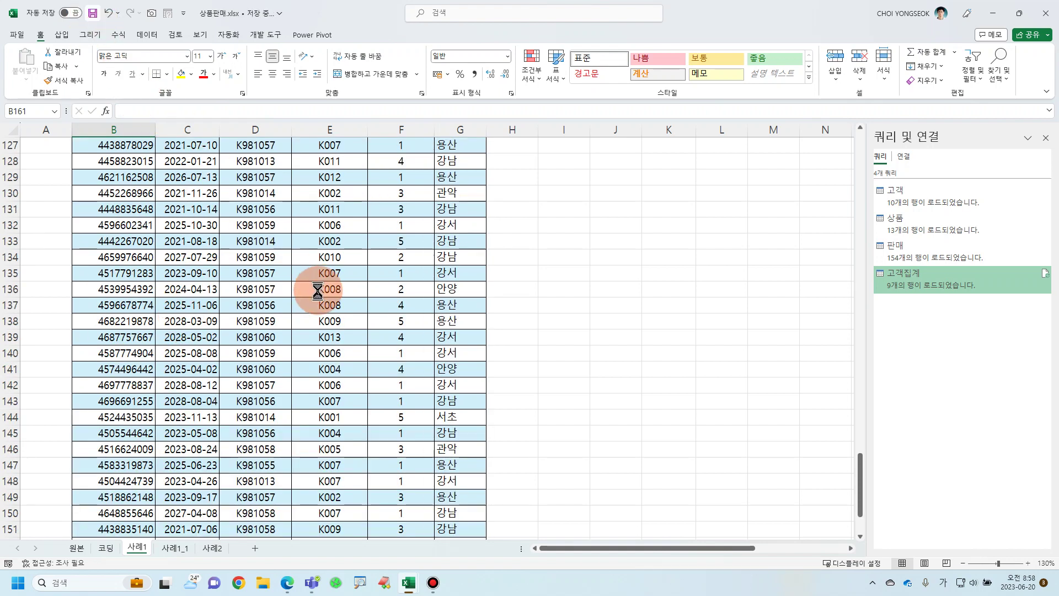
{"action": "scroll", "coordinate": [318, 290], "scroll_direction": "down", "scroll_amount": 3}
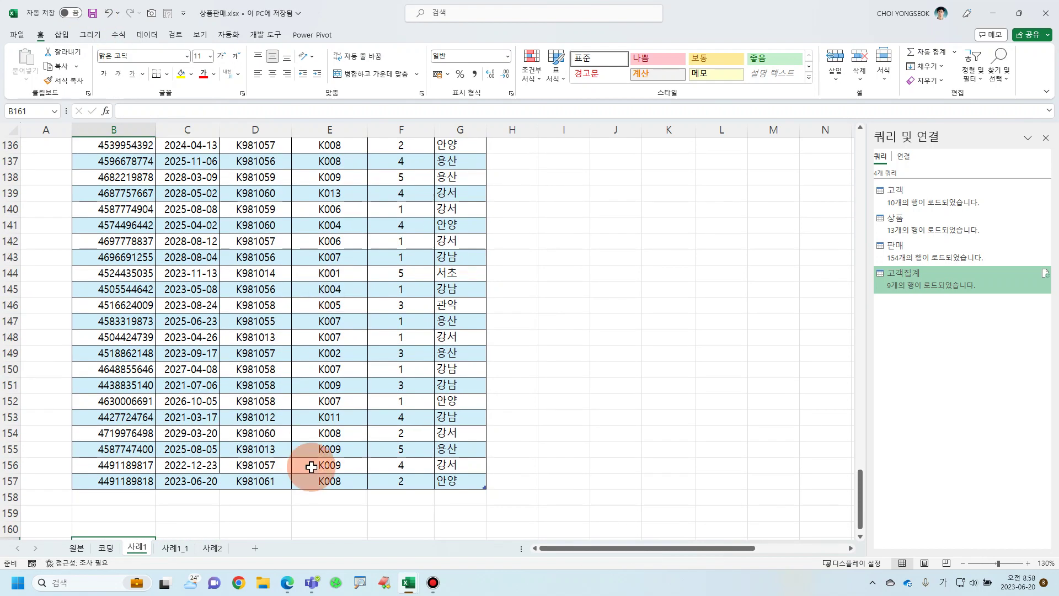
{"action": "left_click", "coordinate": [181, 548]}
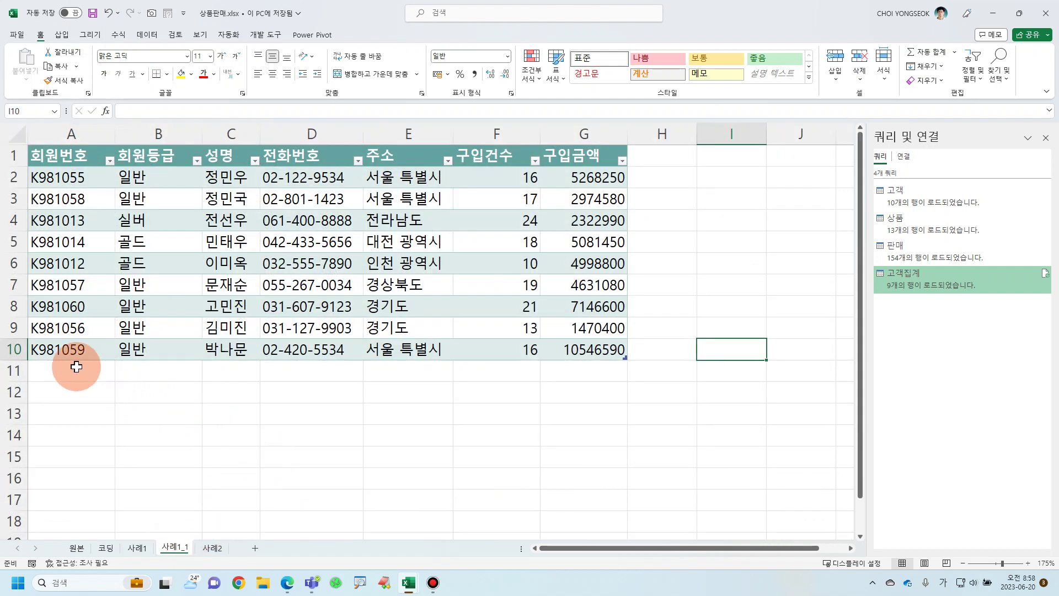
Refresh all workbook queries twice to bring the added customer and sale into the 고객집계 table, and close the 판매 query preview.
{"action": "left_click_drag", "start_coordinate": [76, 367], "coordinate": [600, 367]}
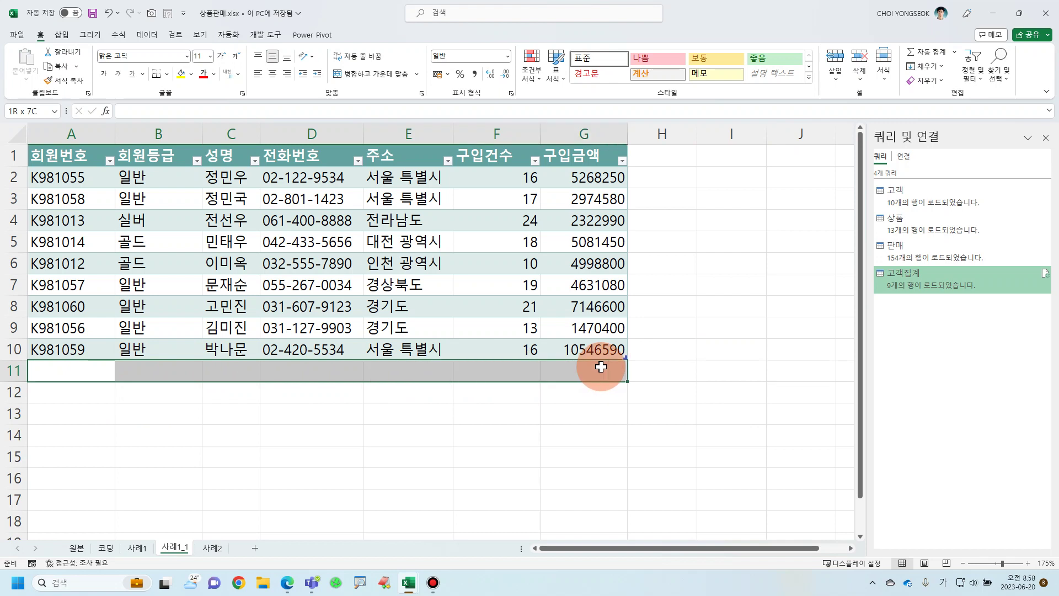
{"action": "left_click", "coordinate": [157, 35]}
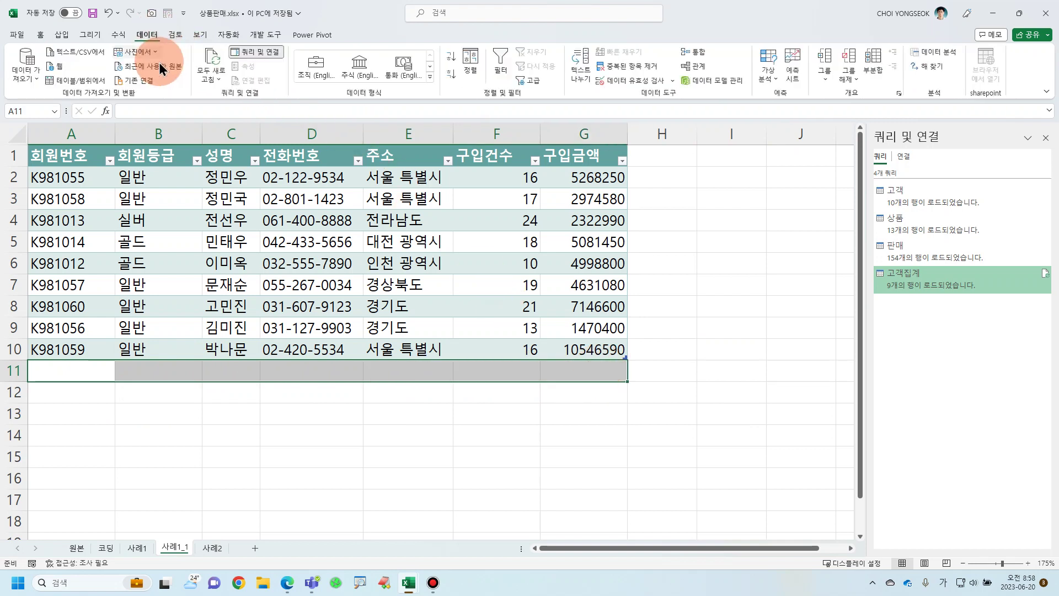
{"action": "left_click", "coordinate": [211, 67]}
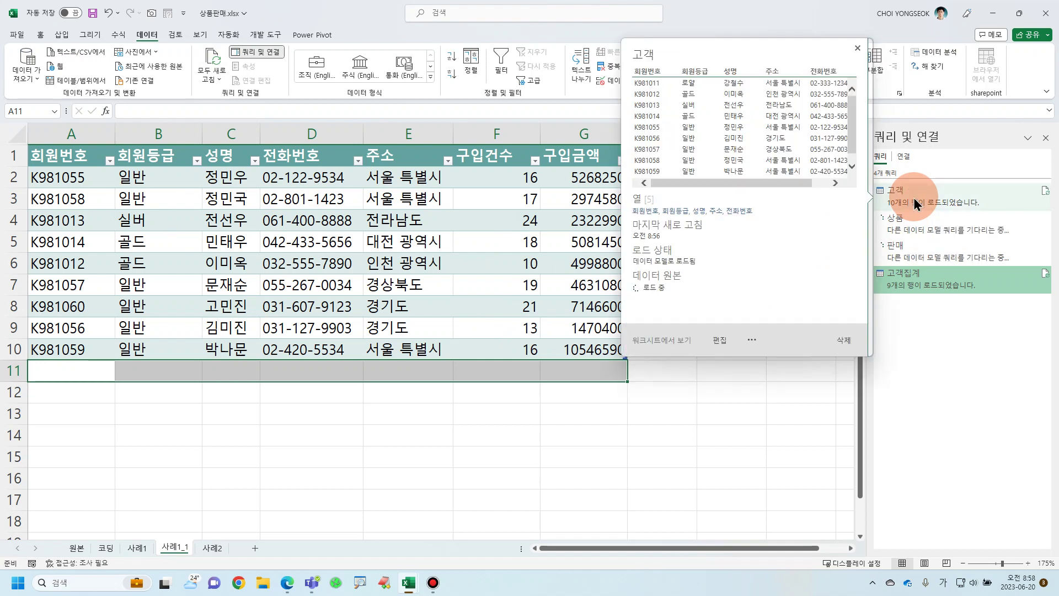
{"action": "left_click", "coordinate": [213, 61]}
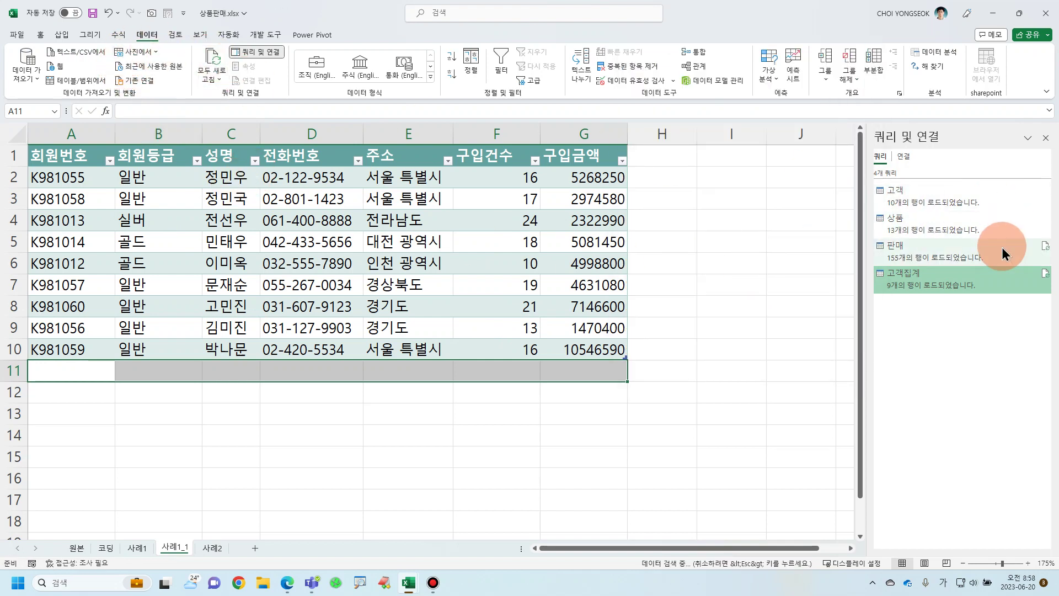
{"action": "mouse_move", "coordinate": [1002, 247]}
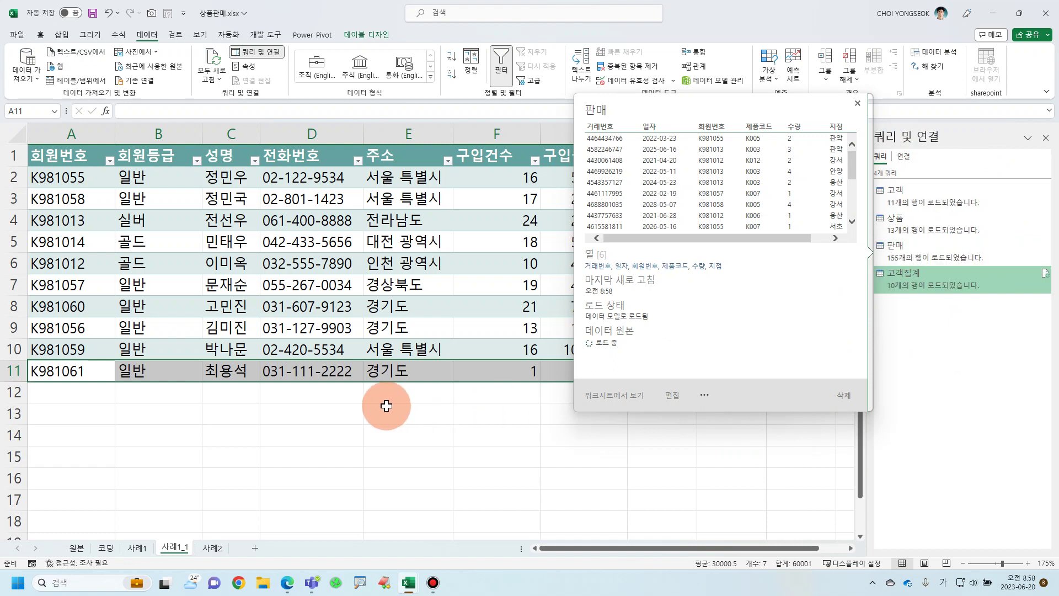
{"action": "left_click", "coordinate": [348, 407]}
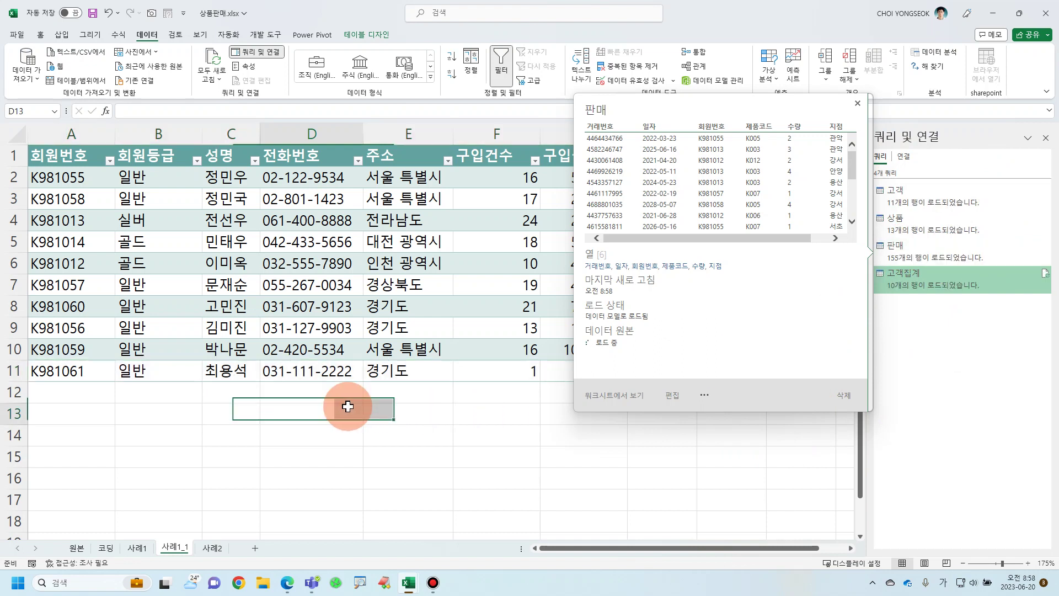
{"action": "left_click", "coordinate": [857, 104]}
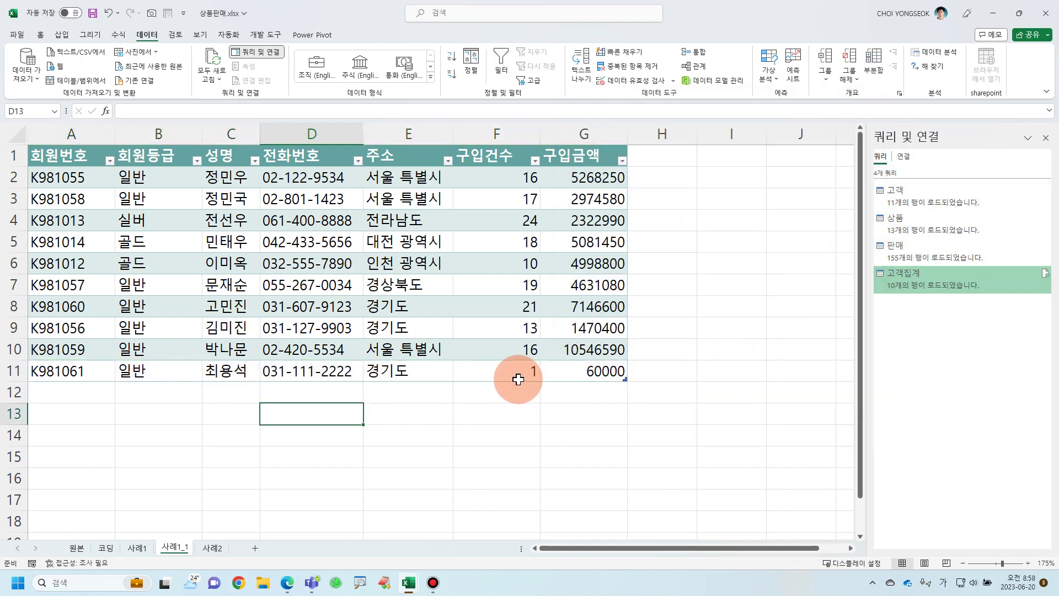
Check the customer record in row 11 of the summary and view the original 회원명단 on sheet 원본.
{"action": "left_click", "coordinate": [437, 376]}
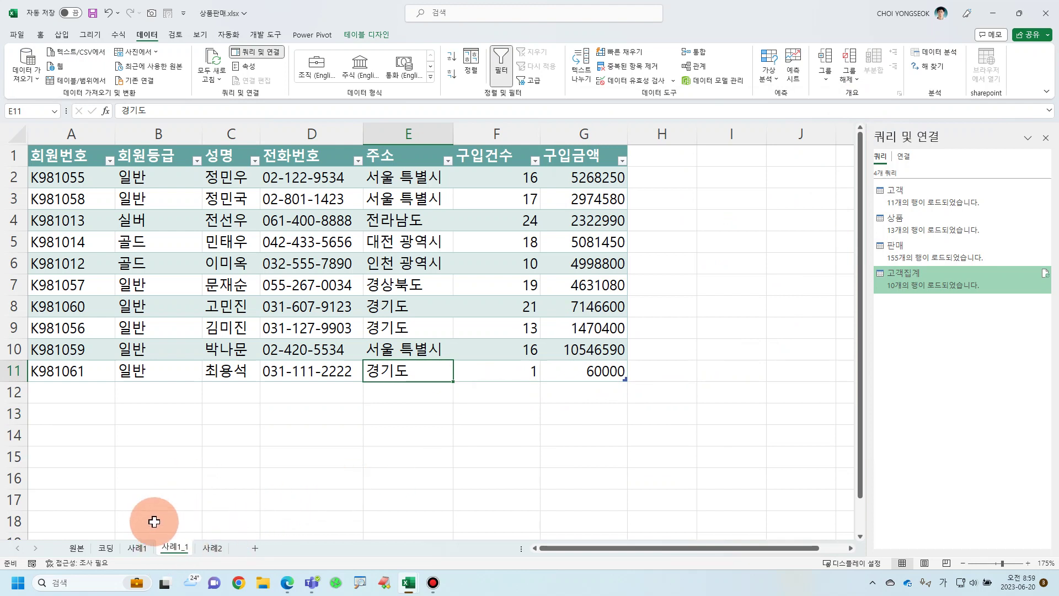
{"action": "left_click", "coordinate": [80, 547]}
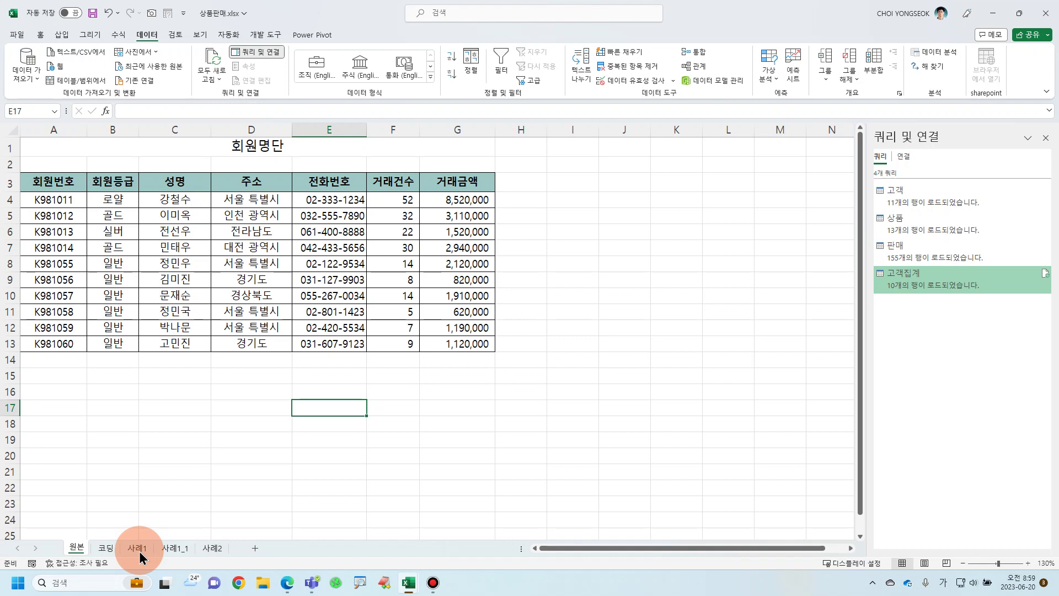
{"action": "left_click", "coordinate": [205, 439]}
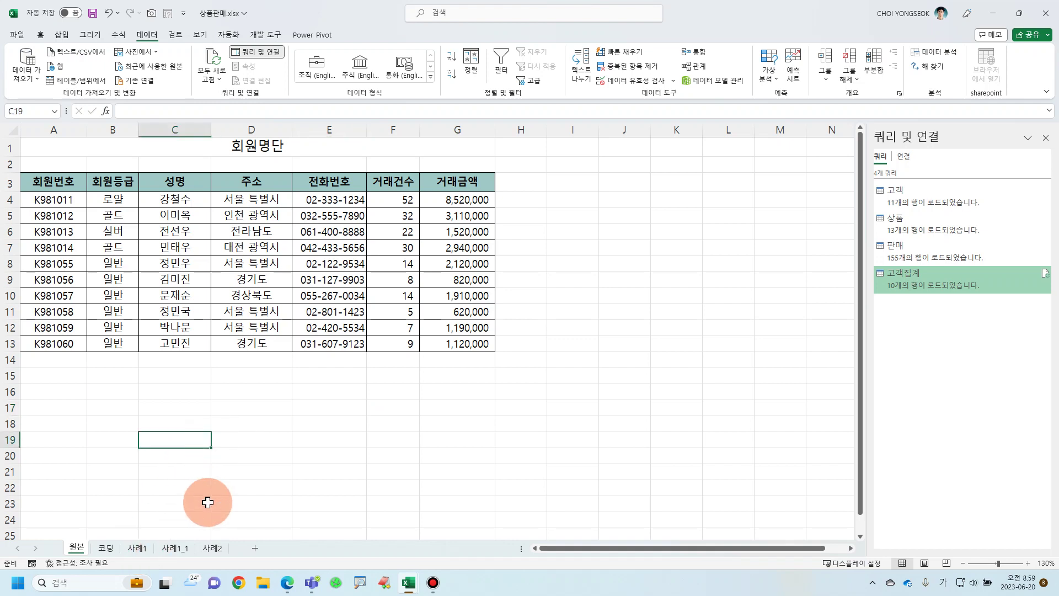